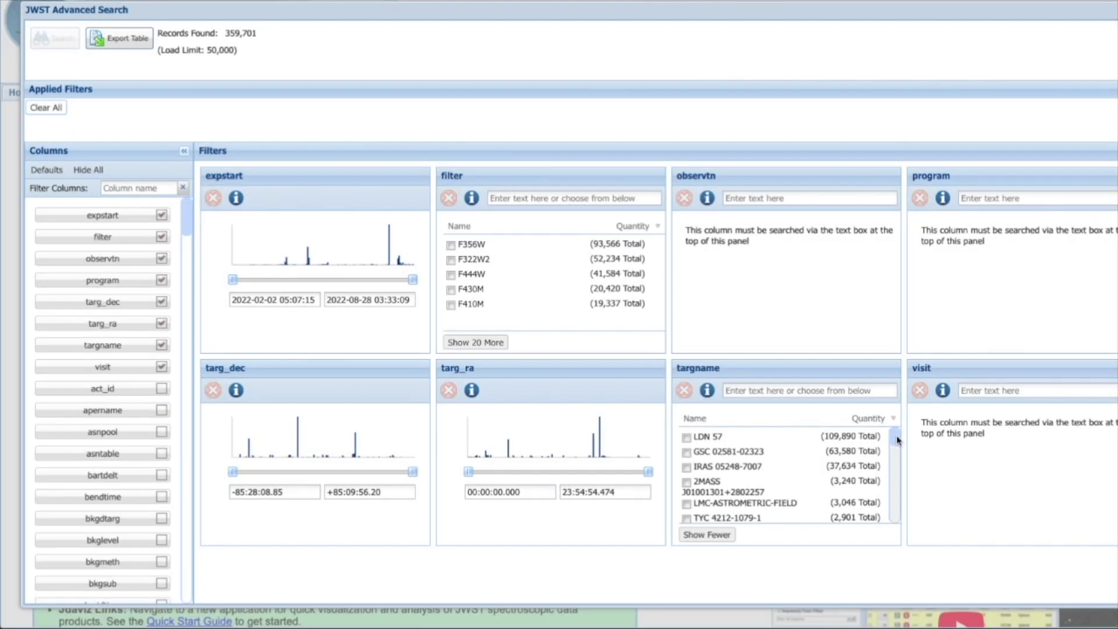
Filter the JWST records by target name NGC 1365 and run the search.
{"action": "scroll", "coordinate": [896, 439], "scroll_direction": "down", "scroll_amount": 1}
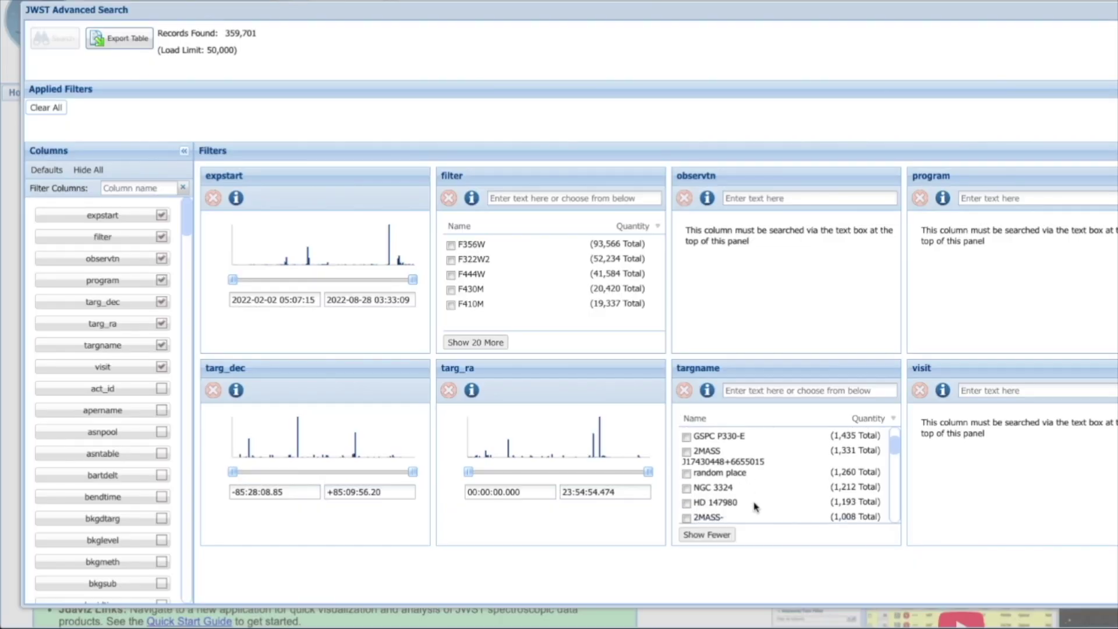
{"action": "scroll", "coordinate": [757, 507], "scroll_direction": "down", "scroll_amount": 5}
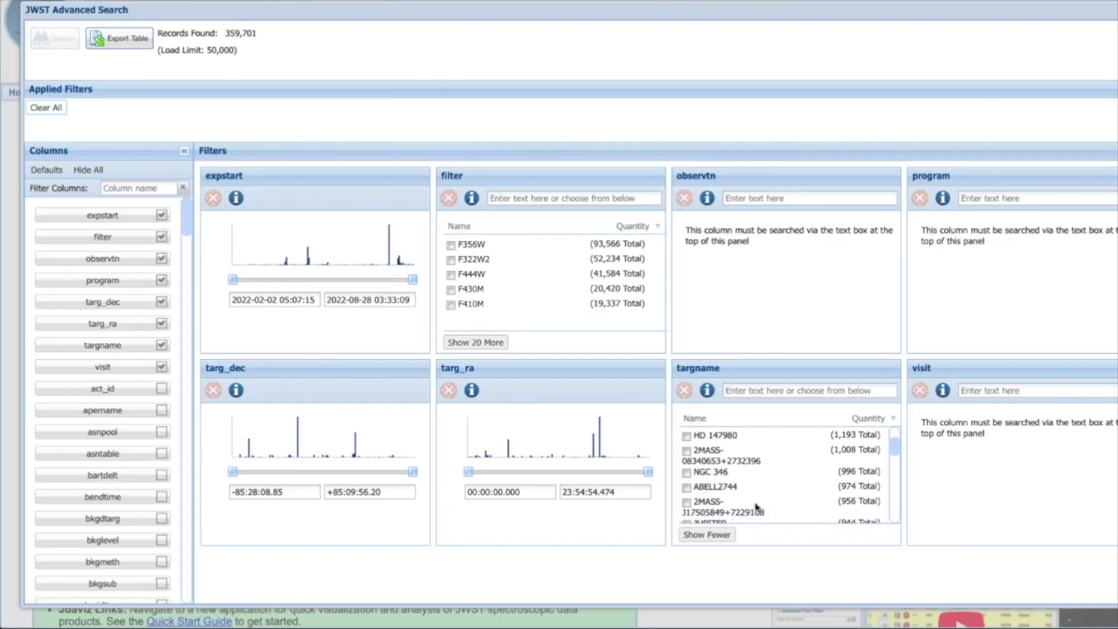
{"action": "scroll", "coordinate": [757, 508], "scroll_direction": "down", "scroll_amount": 3}
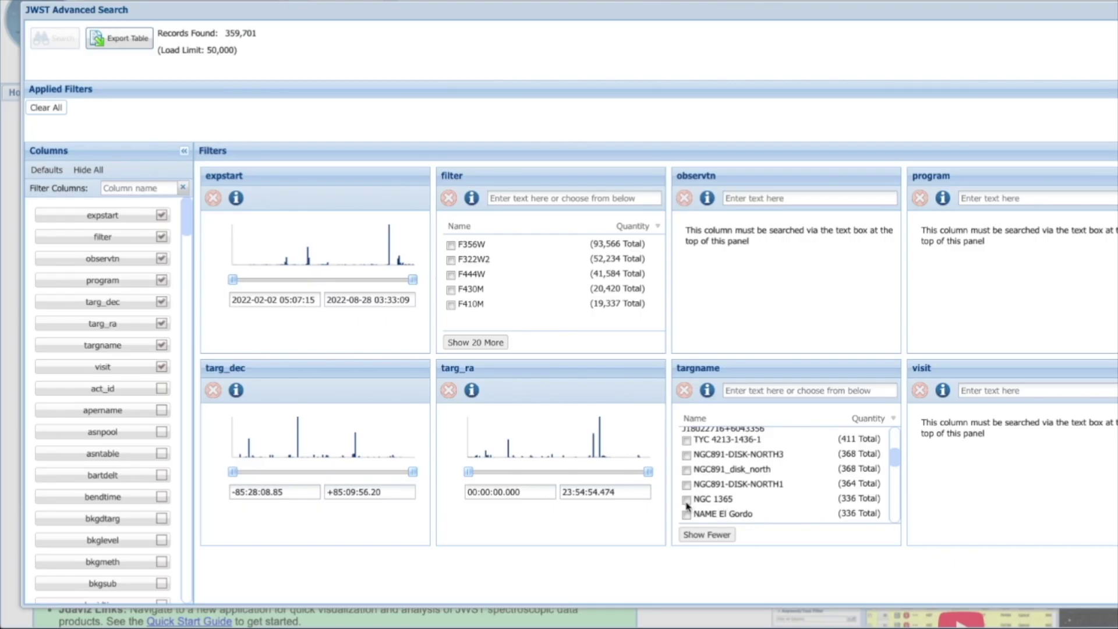
{"action": "left_click", "coordinate": [686, 500]}
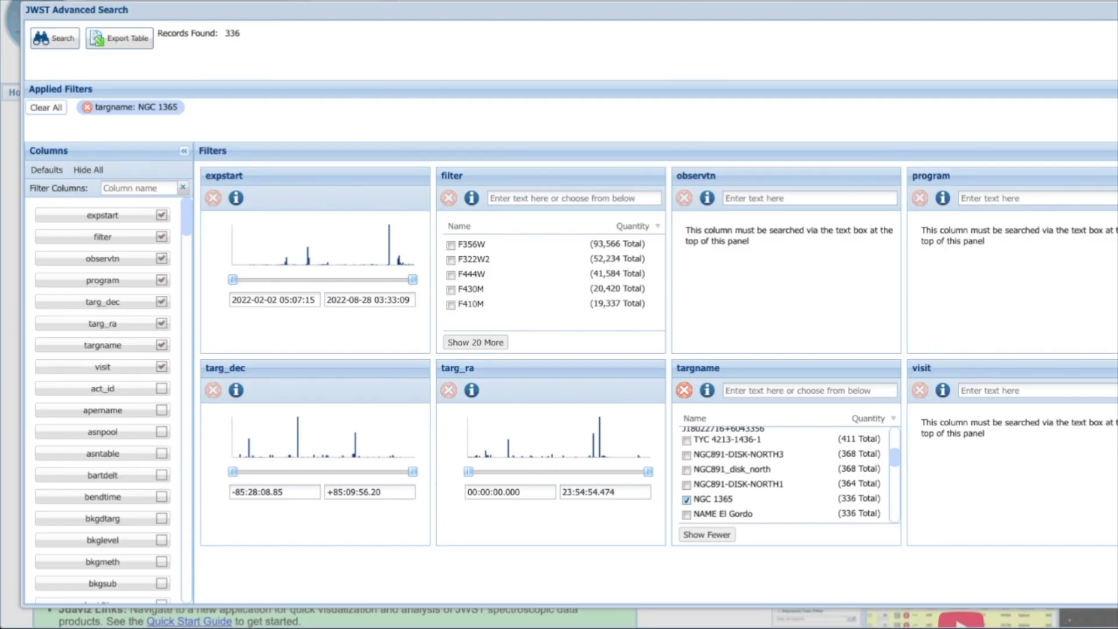
{"action": "left_click", "coordinate": [61, 41]}
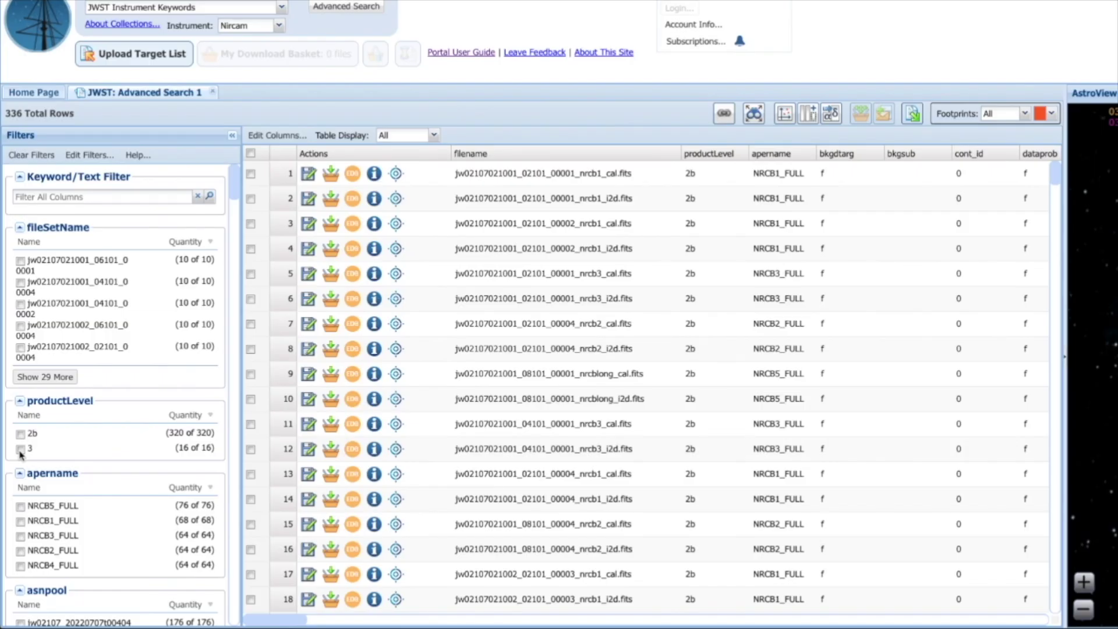
Limit the results to product level 3 and download jw02107-c1003_t003_nircam_clear-f200w_i2d.fits.
{"action": "left_click", "coordinate": [21, 450]}
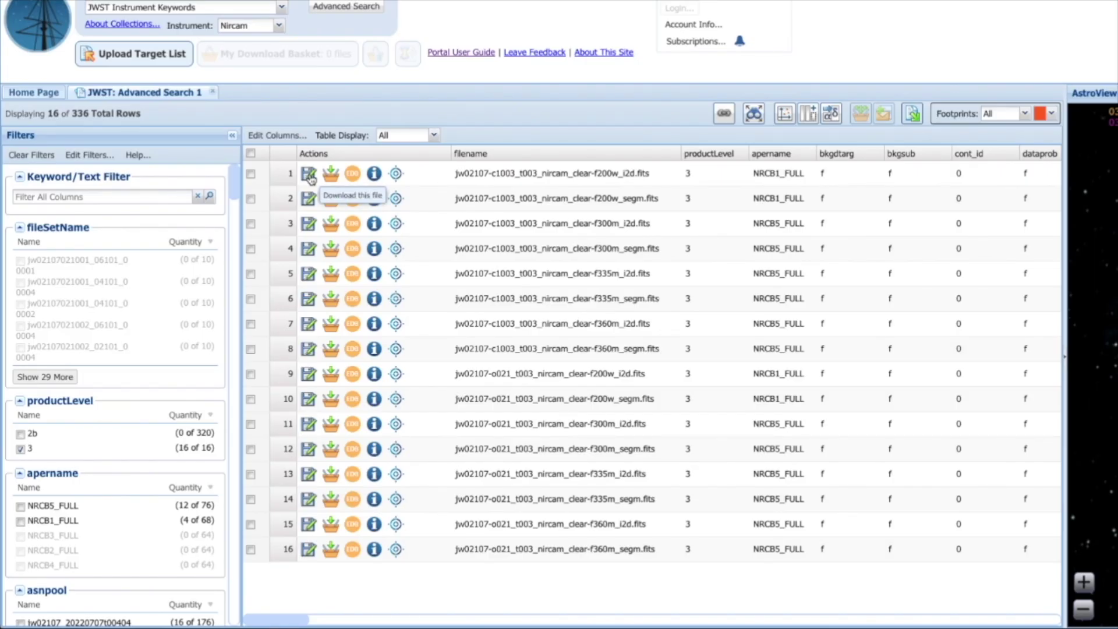
{"action": "left_click", "coordinate": [311, 176]}
{"action": "left_click", "coordinate": [309, 174]}
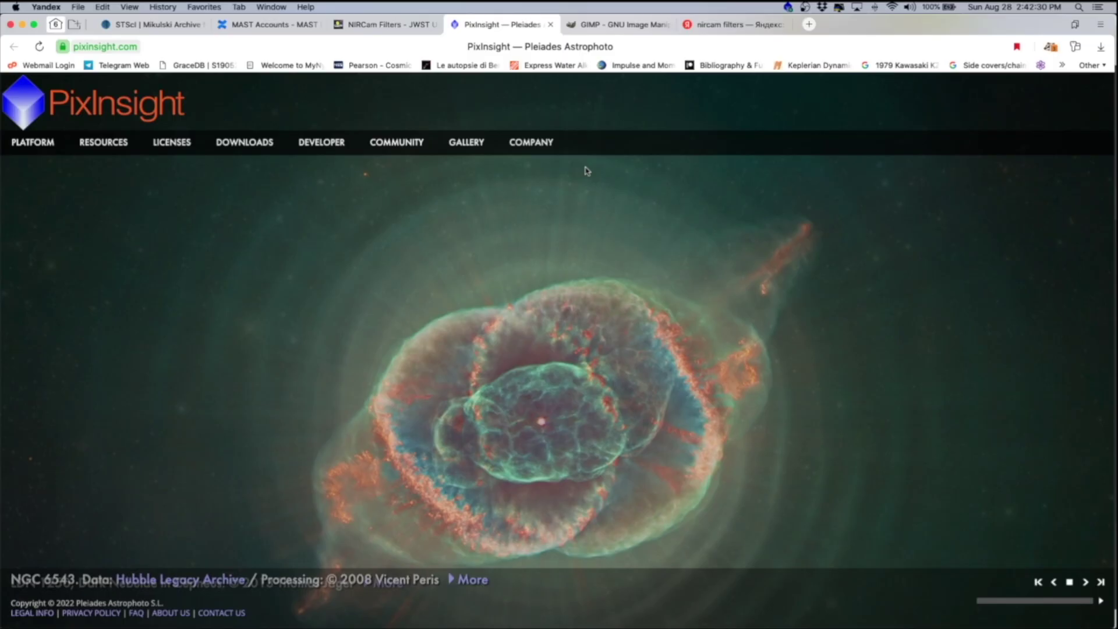
Switch to PixInsight and open the recent image jw02107-c1003_t003_nircam_clear-f200w_i2d.fits.
{"action": "mouse_move", "coordinate": [172, 142]}
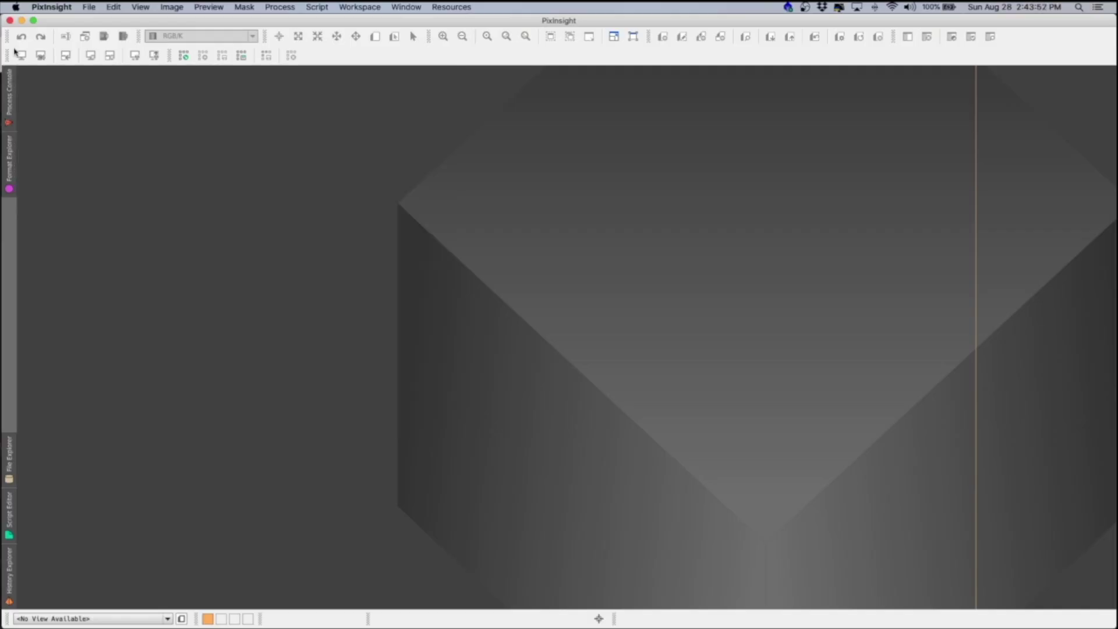
{"action": "left_click", "coordinate": [88, 6]}
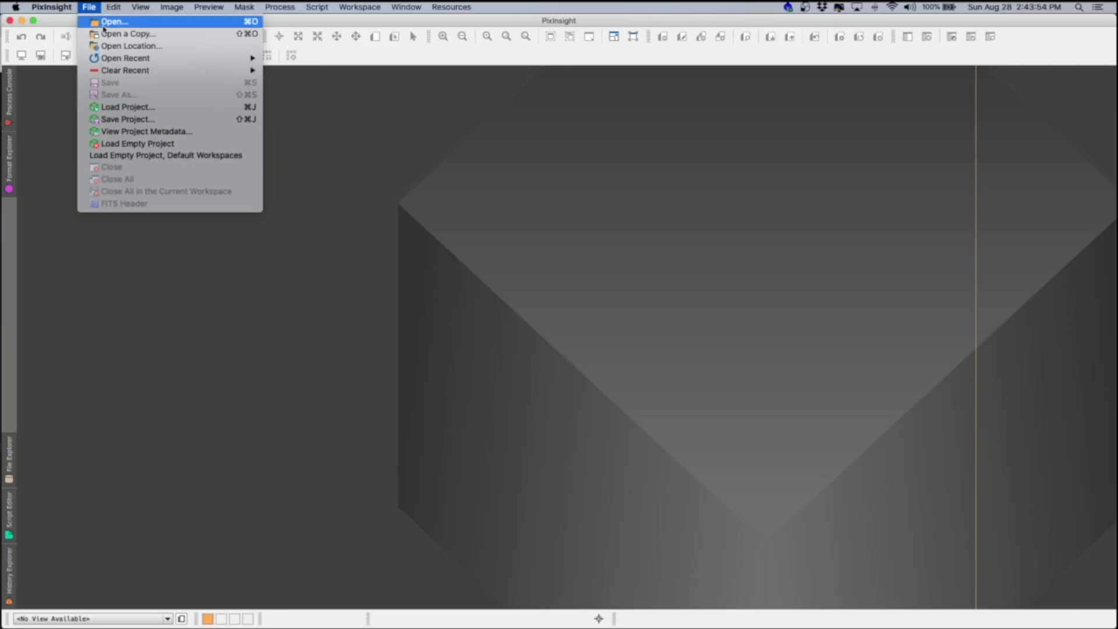
{"action": "mouse_move", "coordinate": [138, 61]}
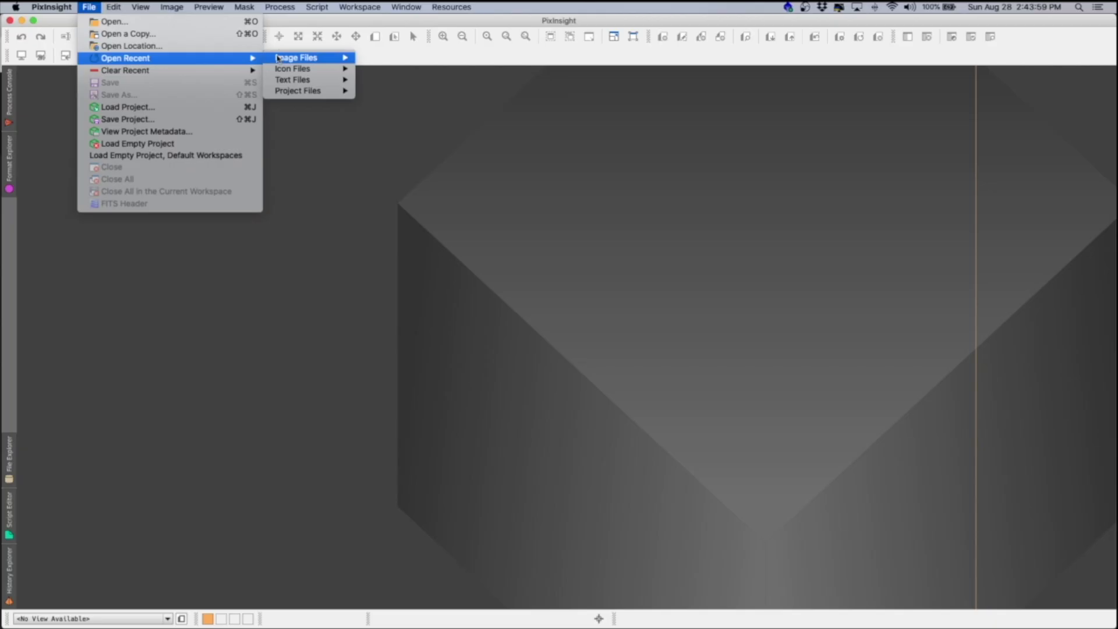
{"action": "left_click", "coordinate": [278, 57]}
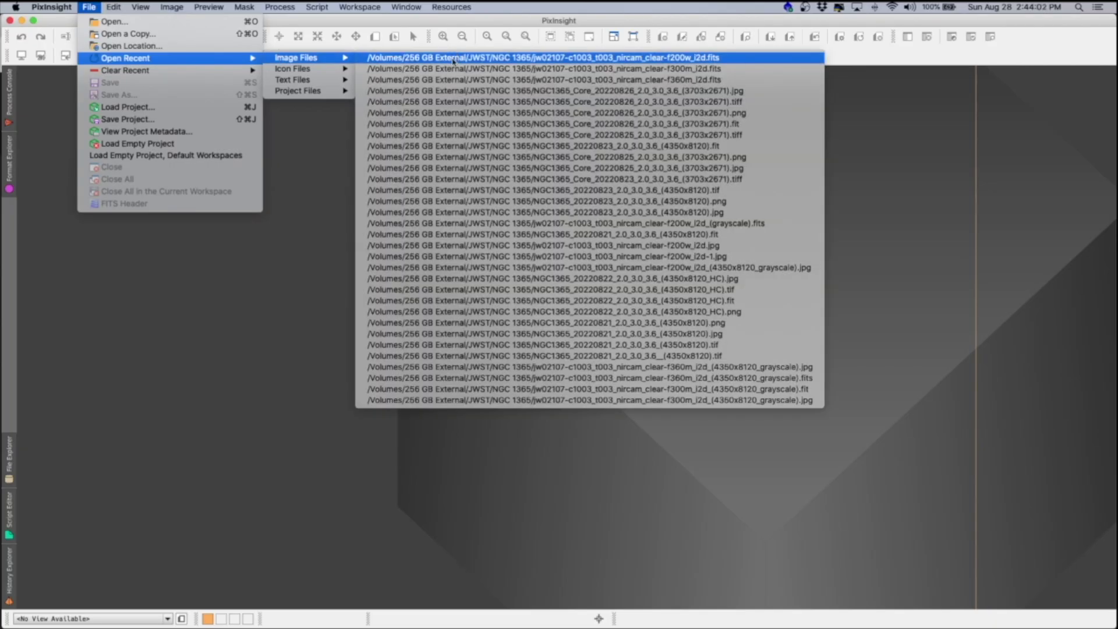
{"action": "left_click", "coordinate": [453, 58]}
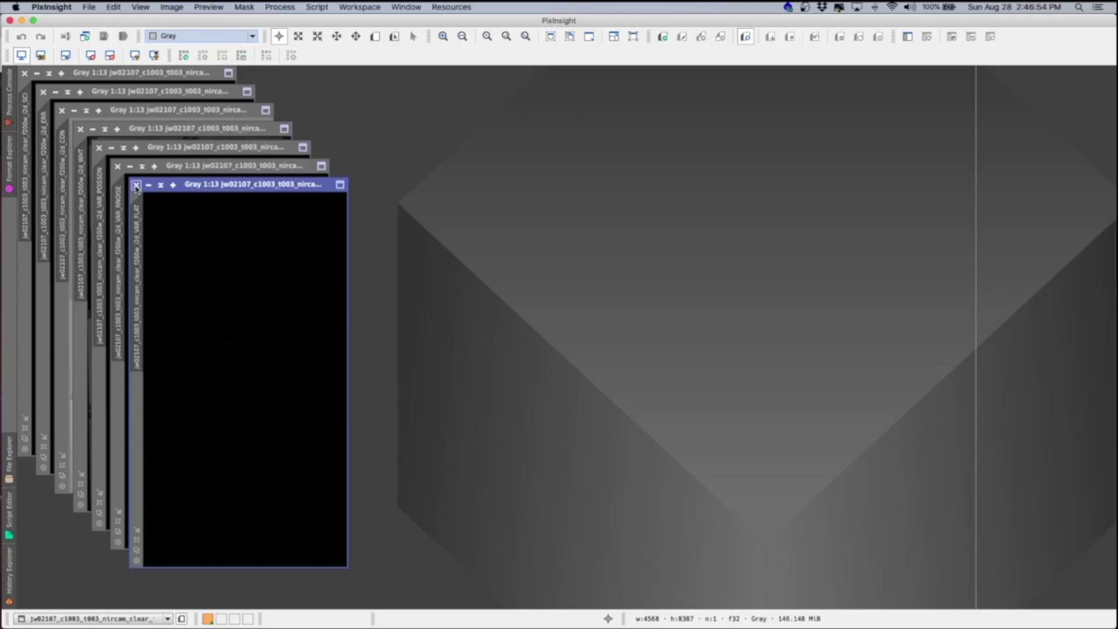
Close the f200w VAR_FLAT, VAR_RNOISE, VAR_POISSON, WHT, CON and ERR images, keeping only the SCI image.
{"action": "left_click", "coordinate": [135, 186]}
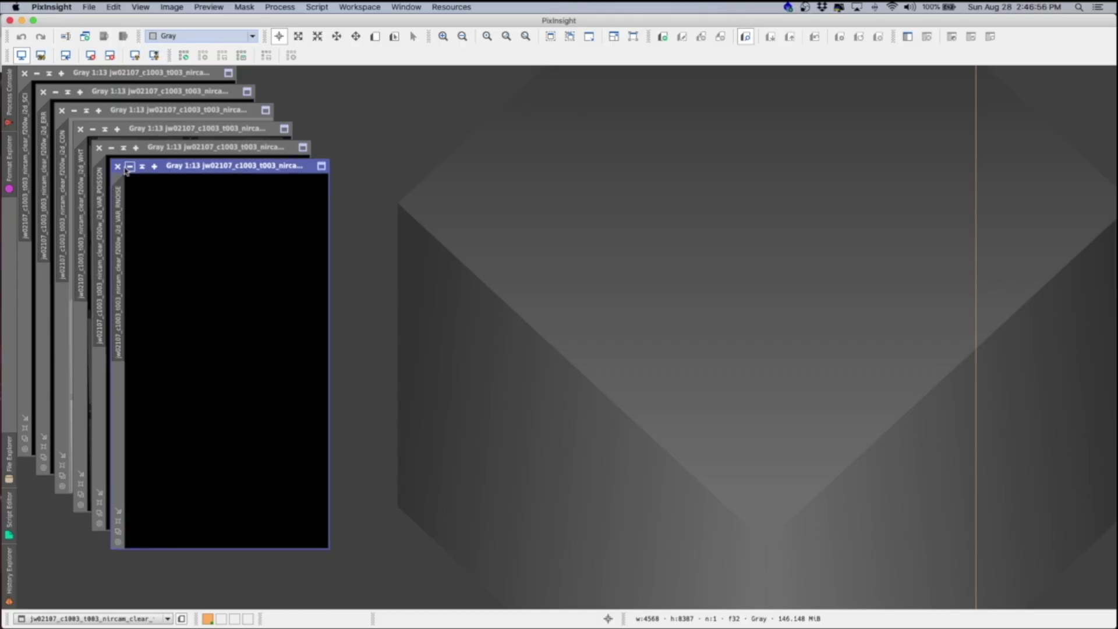
{"action": "left_click", "coordinate": [117, 166]}
{"action": "left_click", "coordinate": [99, 148]}
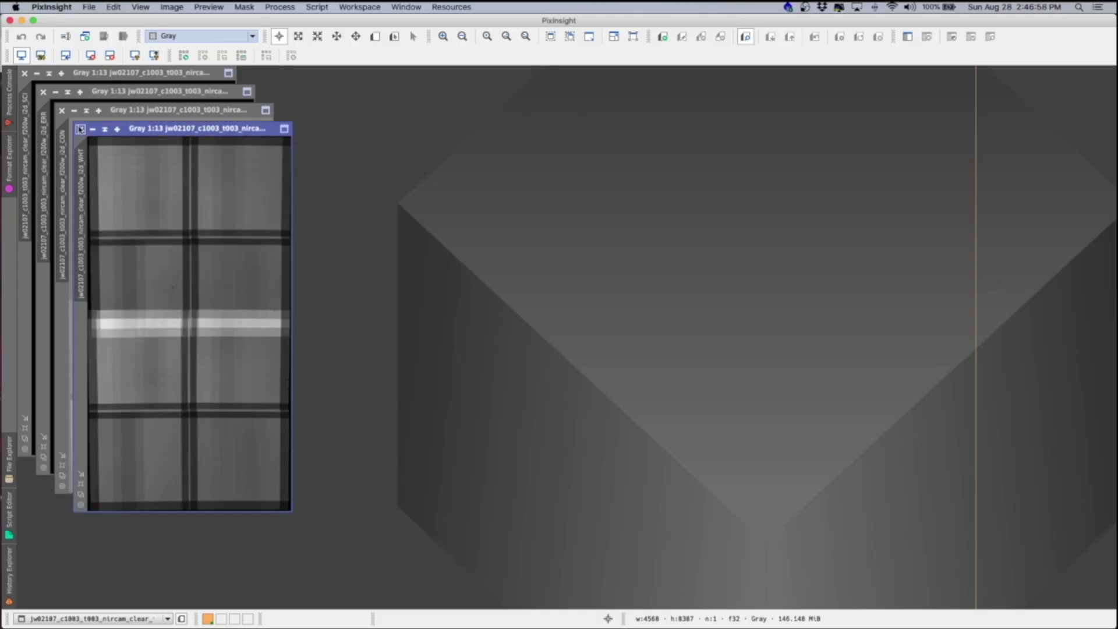
{"action": "left_click", "coordinate": [80, 129]}
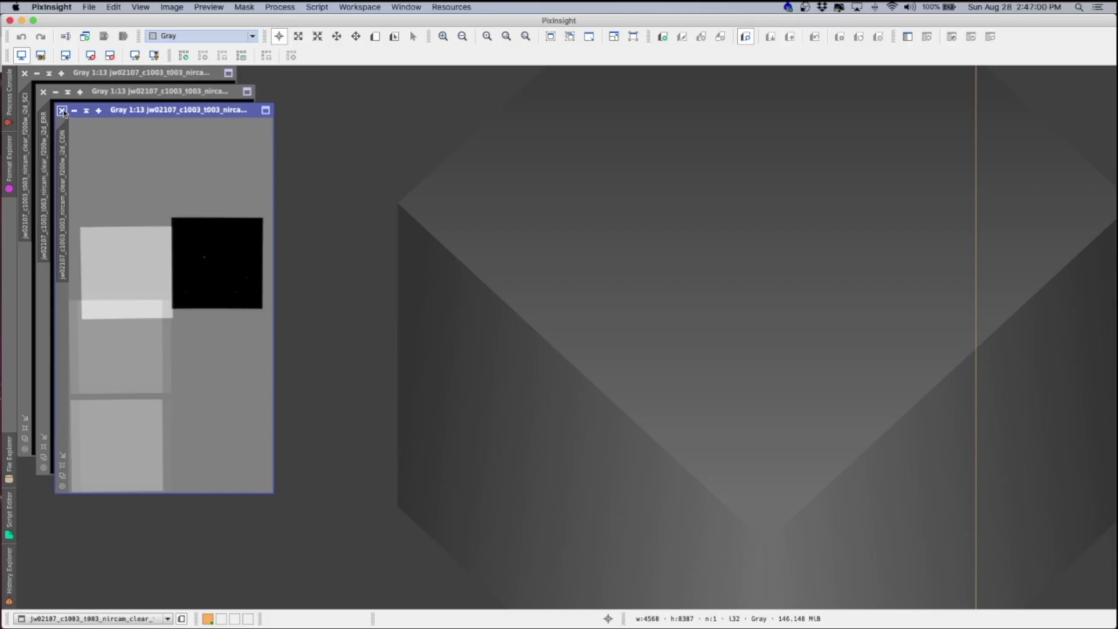
{"action": "left_click", "coordinate": [62, 110]}
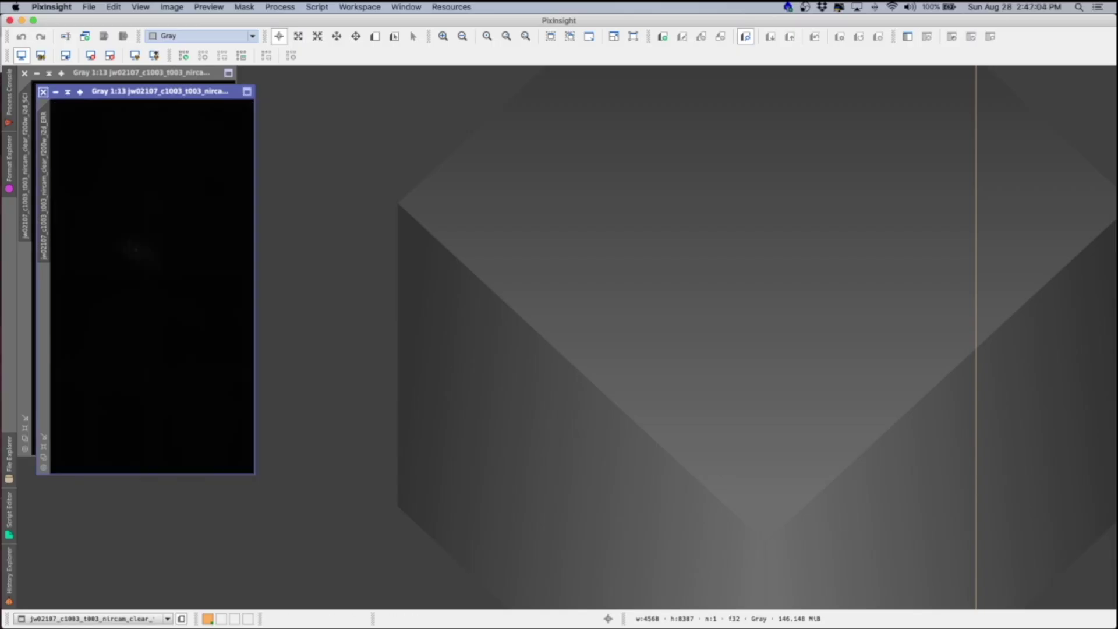
{"action": "left_click", "coordinate": [43, 91]}
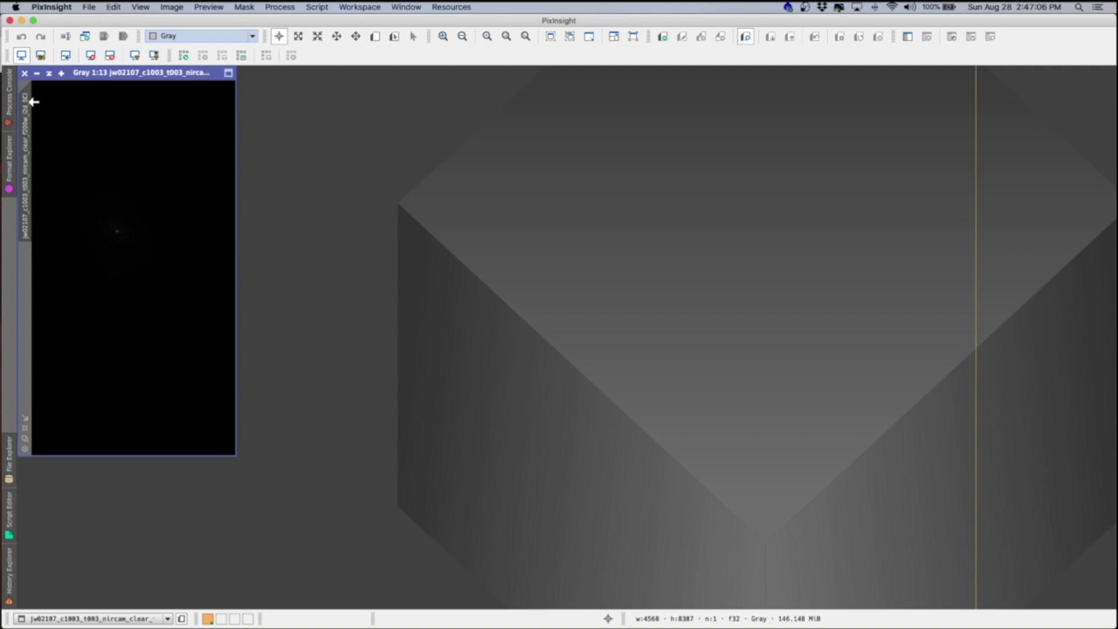
Auto-stretch the display of the f200w SCI image and enlarge its window around the galaxy.
{"action": "mouse_move", "coordinate": [33, 101]}
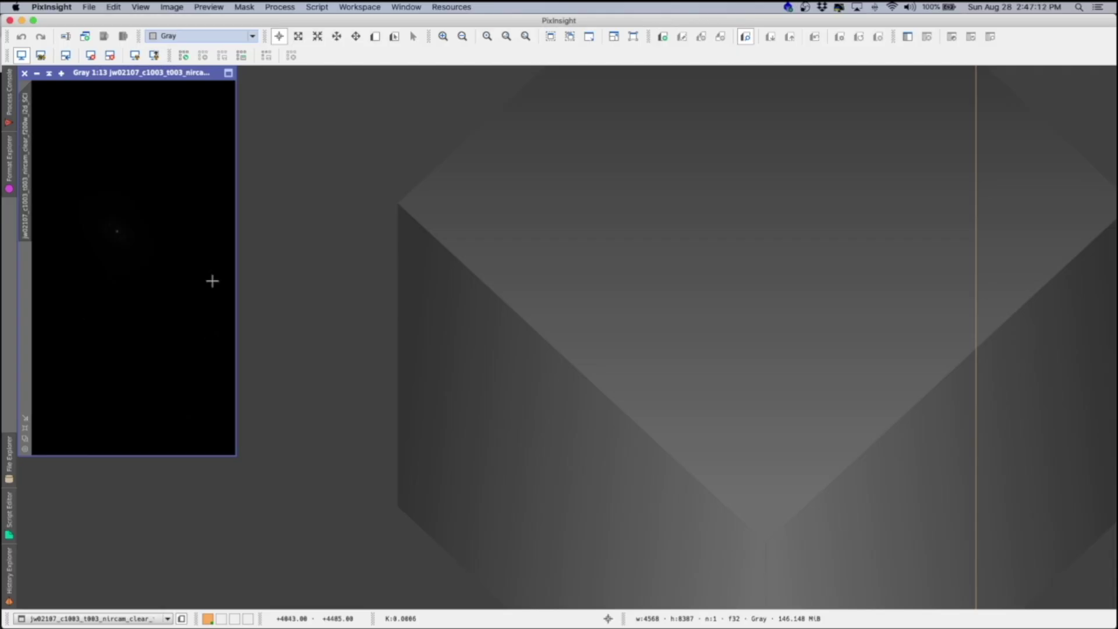
{"action": "left_click", "coordinate": [142, 60]}
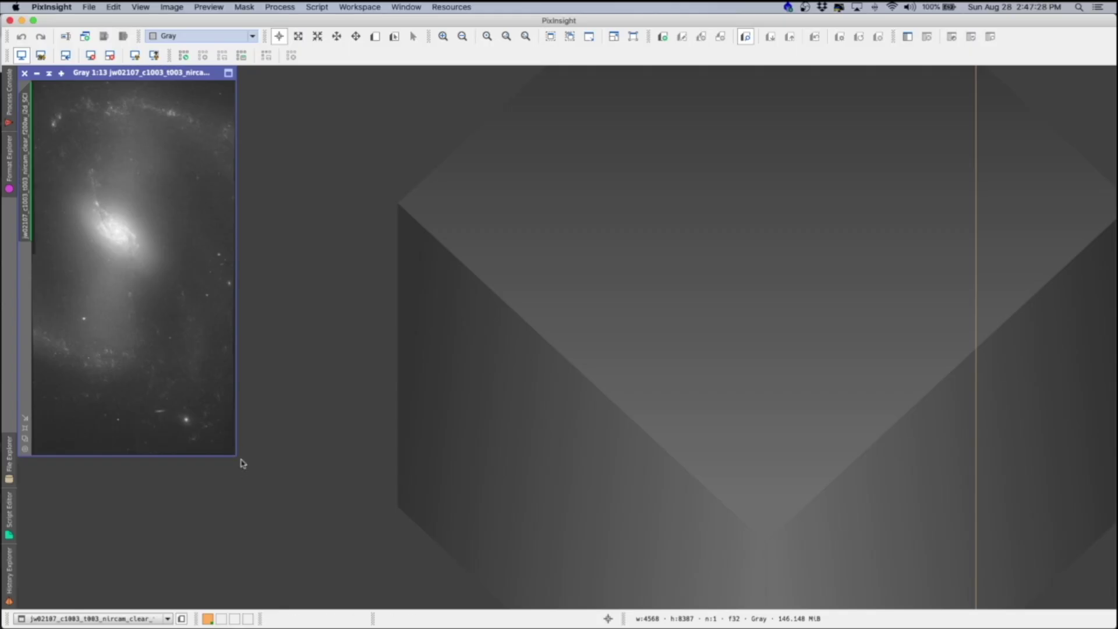
{"action": "left_click_drag", "start_coordinate": [234, 455], "coordinate": [282, 548]}
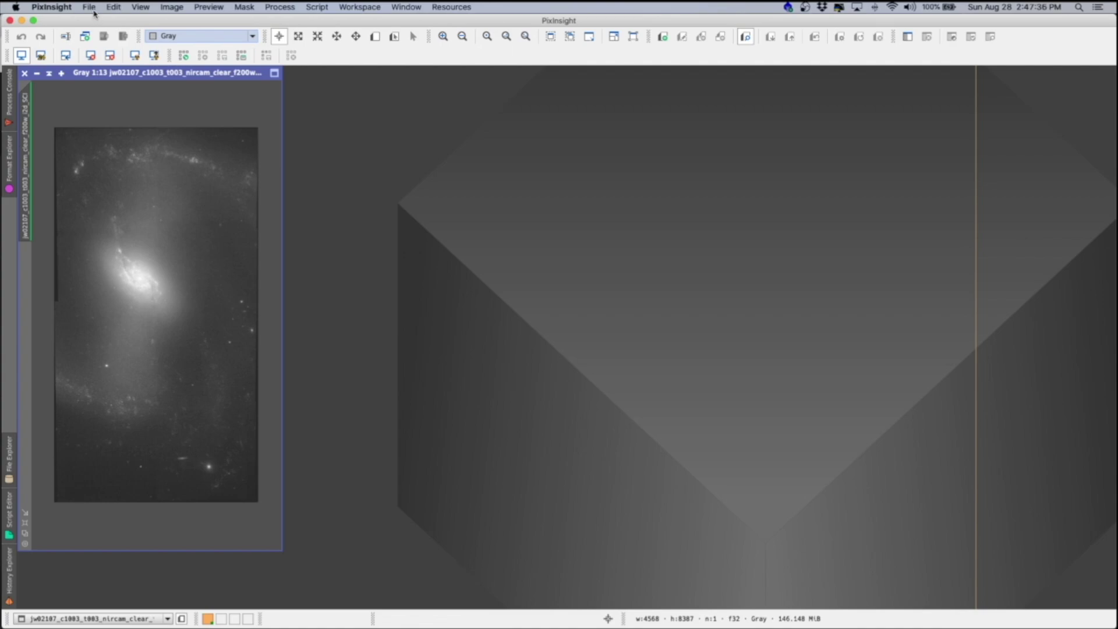
Open the recent image jw02107-c1003_t003_nircam_clear-f300m_i2d.fits.
{"action": "left_click", "coordinate": [92, 10]}
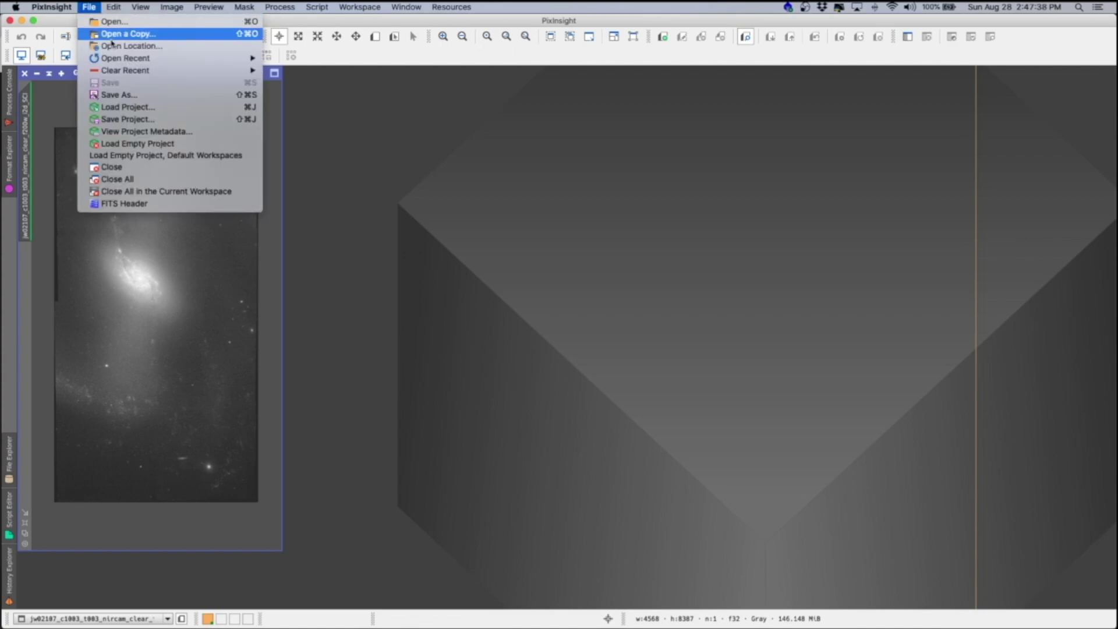
{"action": "mouse_move", "coordinate": [141, 64]}
{"action": "mouse_move", "coordinate": [309, 66]}
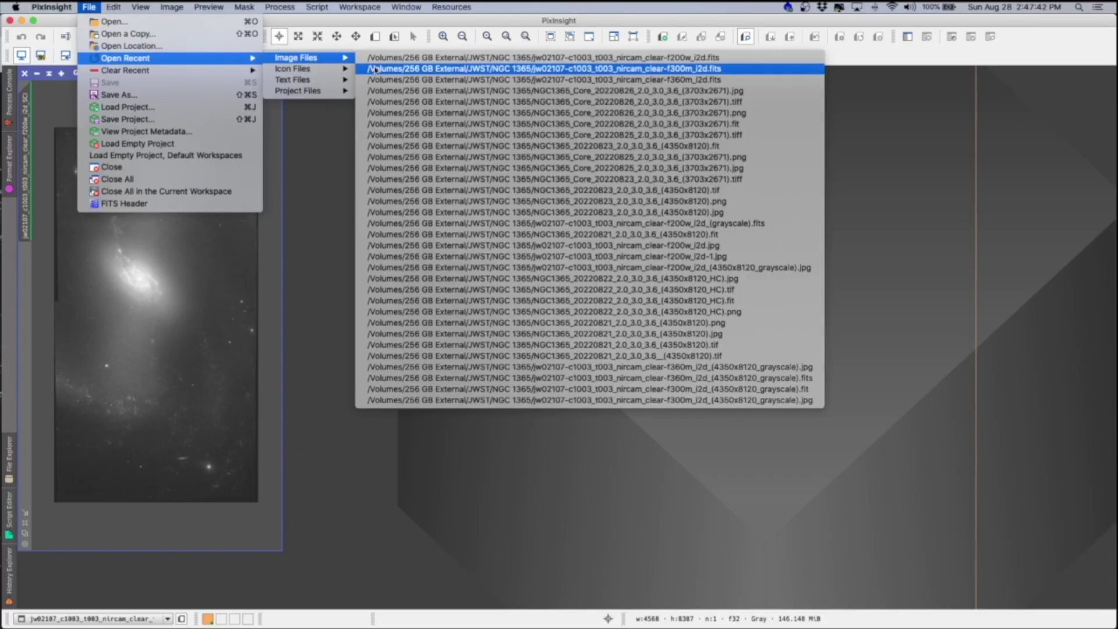
{"action": "left_click", "coordinate": [376, 68]}
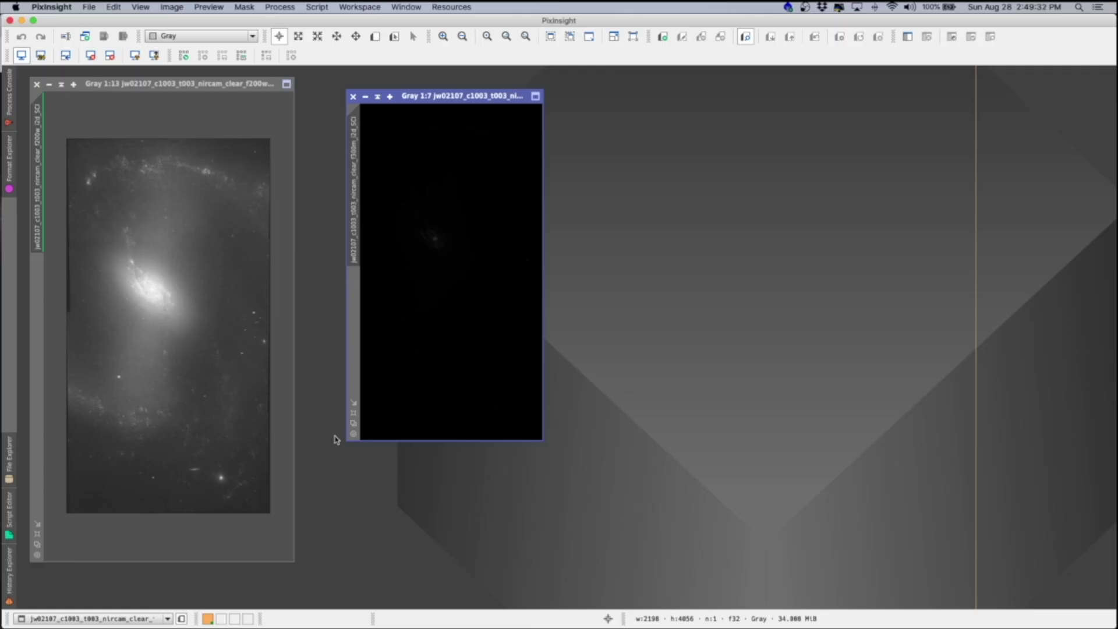
Enlarge the f300m SCI window, auto-stretch its display and place it beside the f200w image.
{"action": "left_click_drag", "start_coordinate": [537, 439], "coordinate": [543, 531]}
{"action": "left_click_drag", "start_coordinate": [543, 546], "coordinate": [544, 546]}
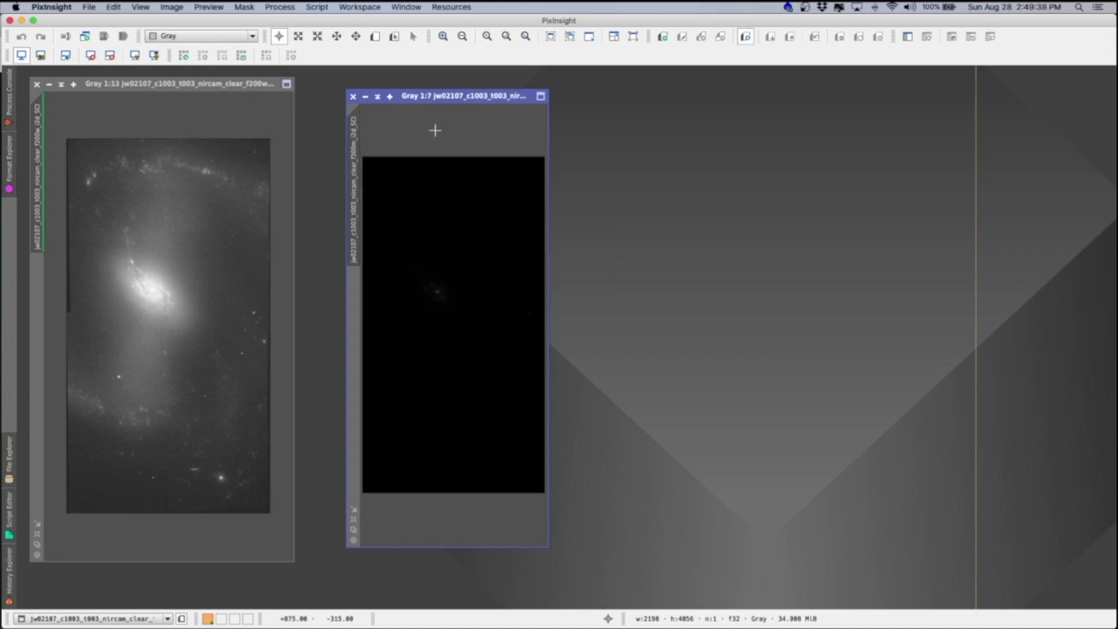
{"action": "left_click", "coordinate": [133, 57]}
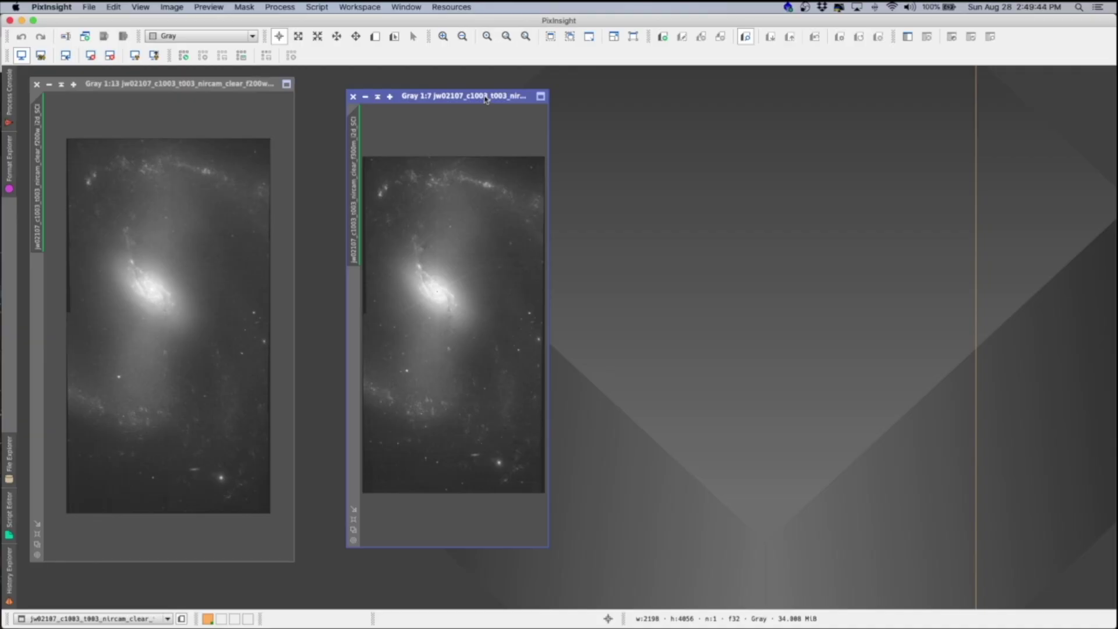
{"action": "left_click_drag", "start_coordinate": [485, 97], "coordinate": [444, 89]}
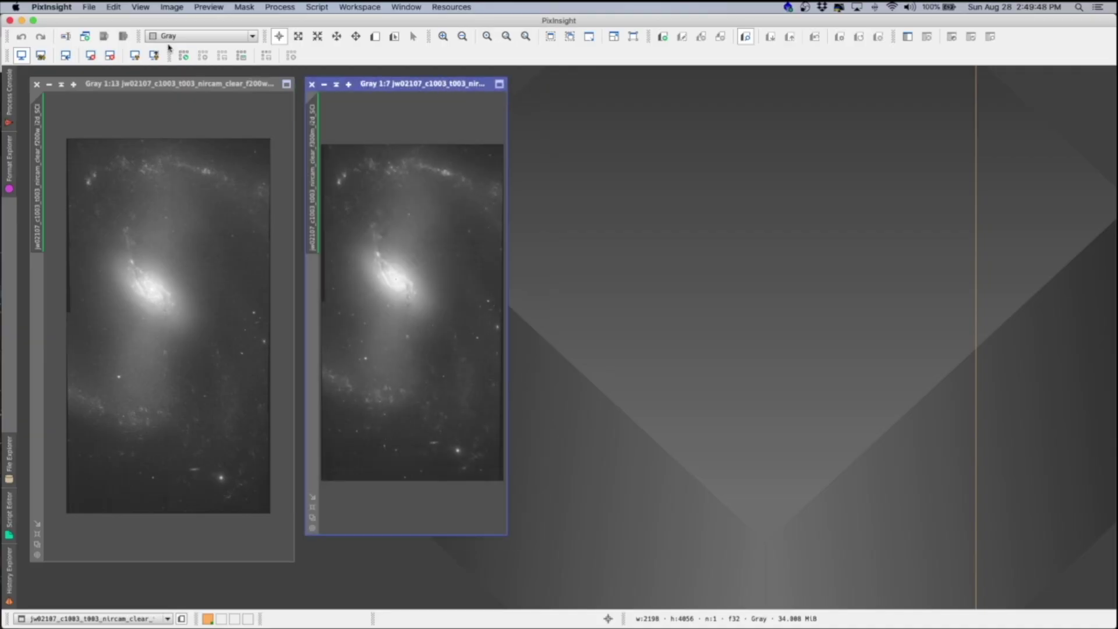
Open the recent image jw02107-c1003_t003_nircam_clear-f360m_i2d.fits.
{"action": "left_click", "coordinate": [90, 7]}
{"action": "mouse_move", "coordinate": [119, 58]}
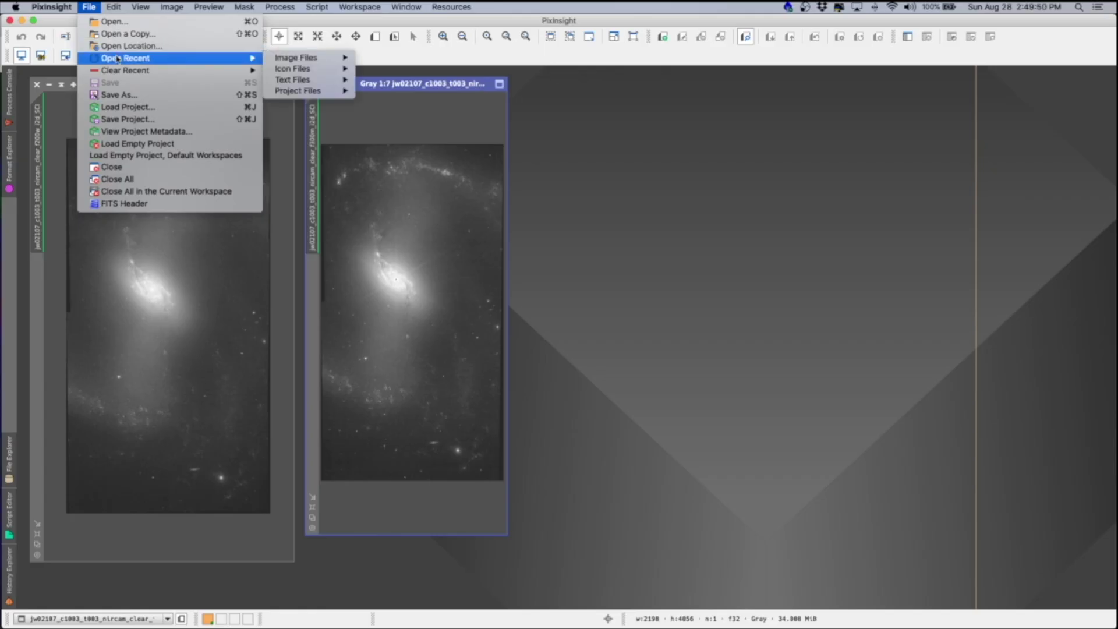
{"action": "mouse_move", "coordinate": [281, 58]}
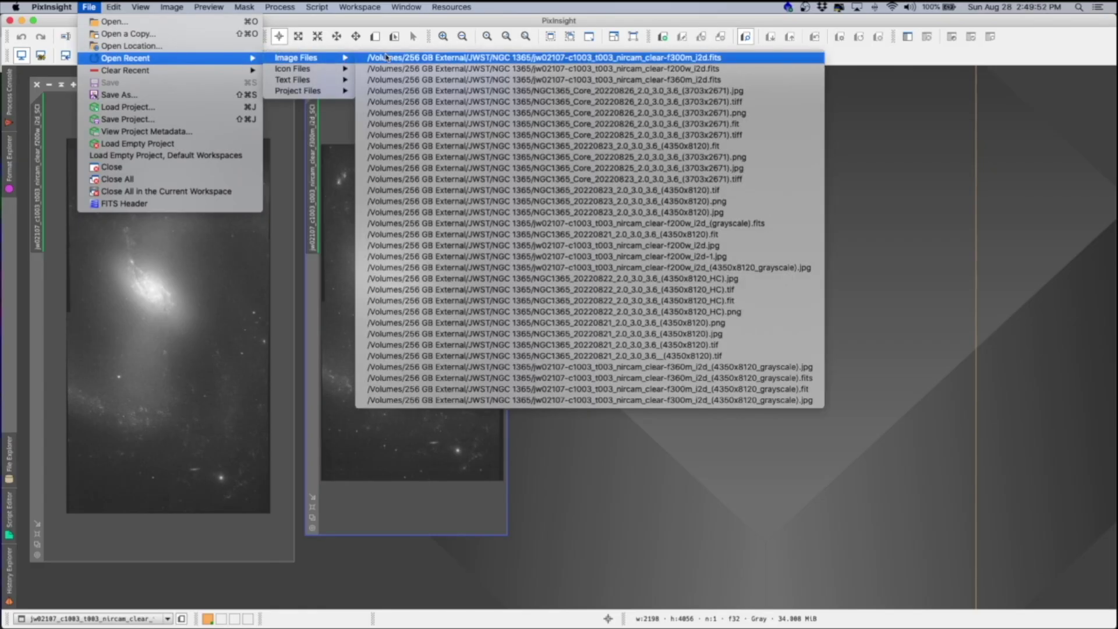
{"action": "left_click", "coordinate": [392, 86]}
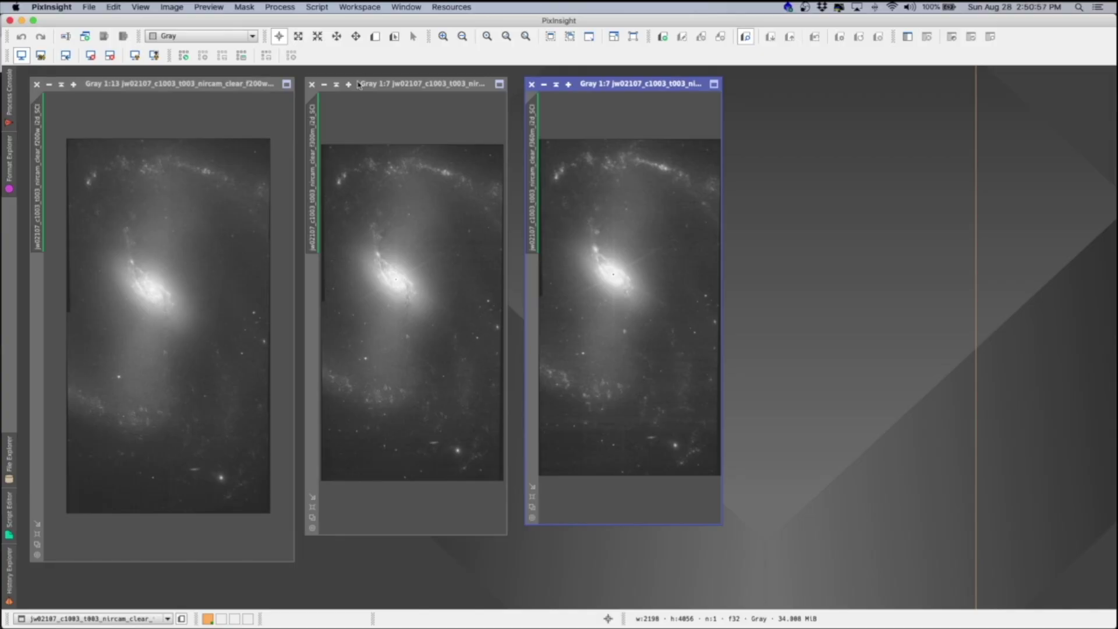
Move the f300m and f360m windows closer together so the three filter images sit side by side.
{"action": "left_click_drag", "start_coordinate": [358, 85], "coordinate": [355, 83]}
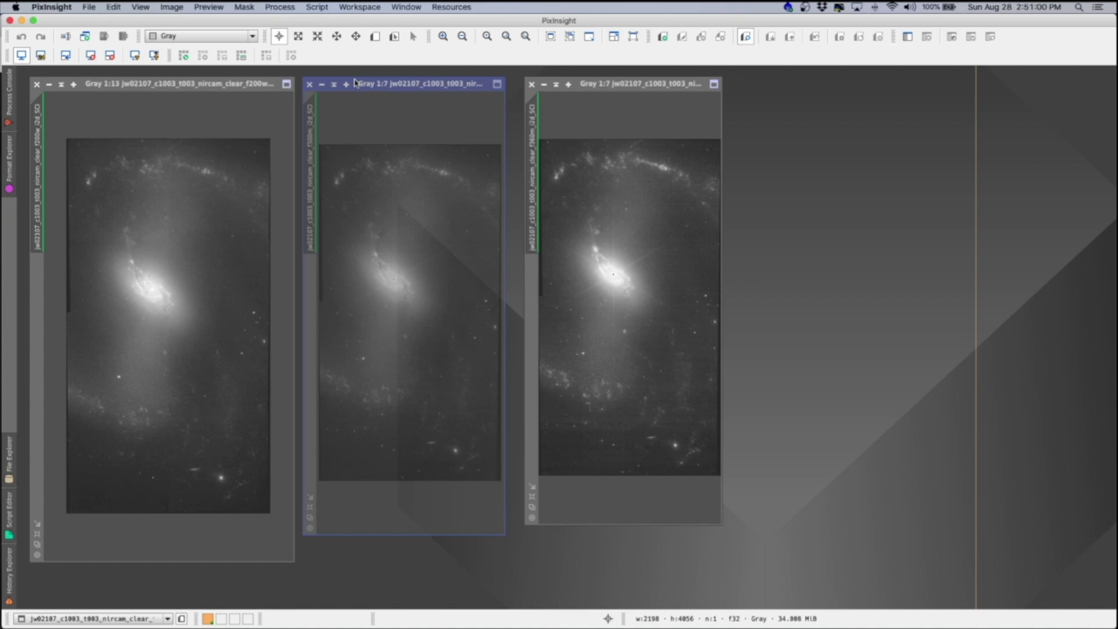
{"action": "left_click_drag", "start_coordinate": [355, 83], "coordinate": [355, 83]}
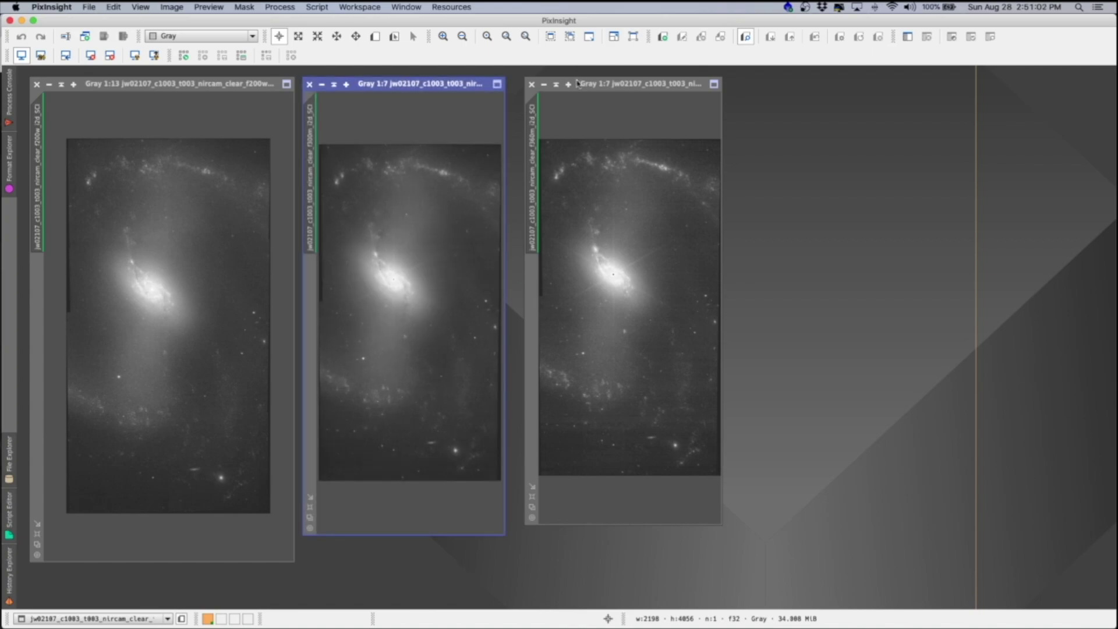
{"action": "left_click_drag", "start_coordinate": [576, 83], "coordinate": [562, 83]}
{"action": "left_click_drag", "start_coordinate": [353, 86], "coordinate": [353, 86]}
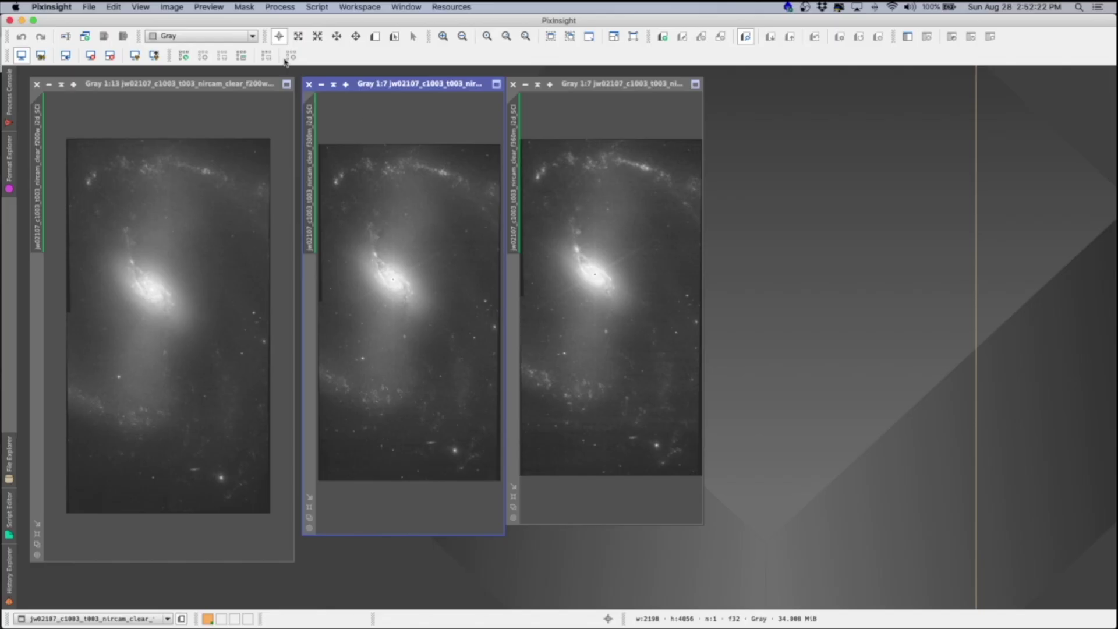
{"action": "left_click", "coordinate": [277, 7]}
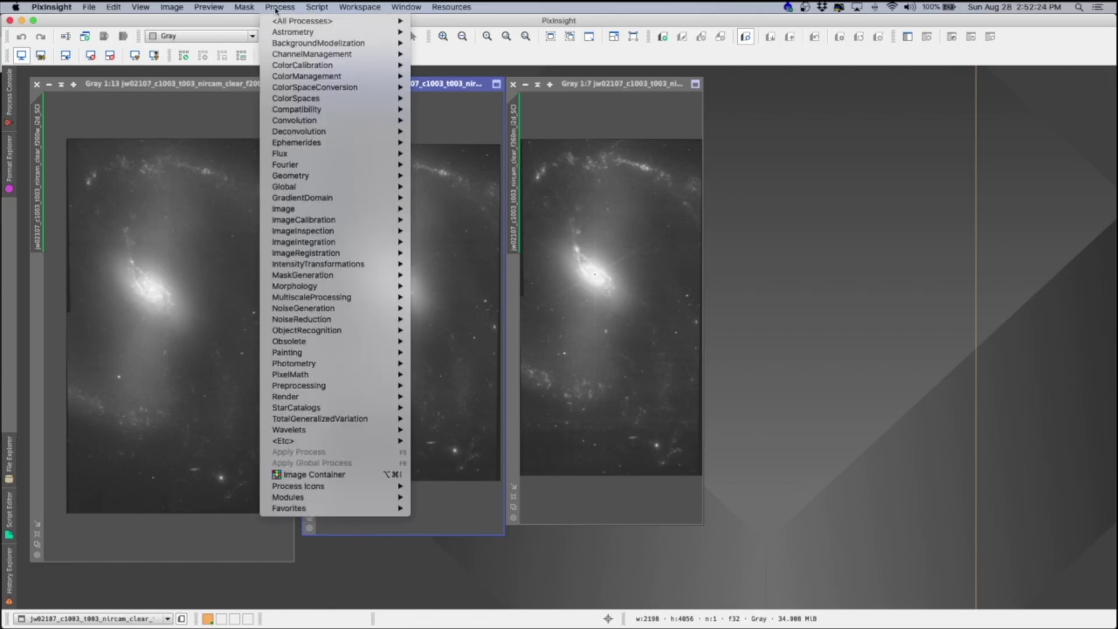
{"action": "mouse_move", "coordinate": [282, 21]}
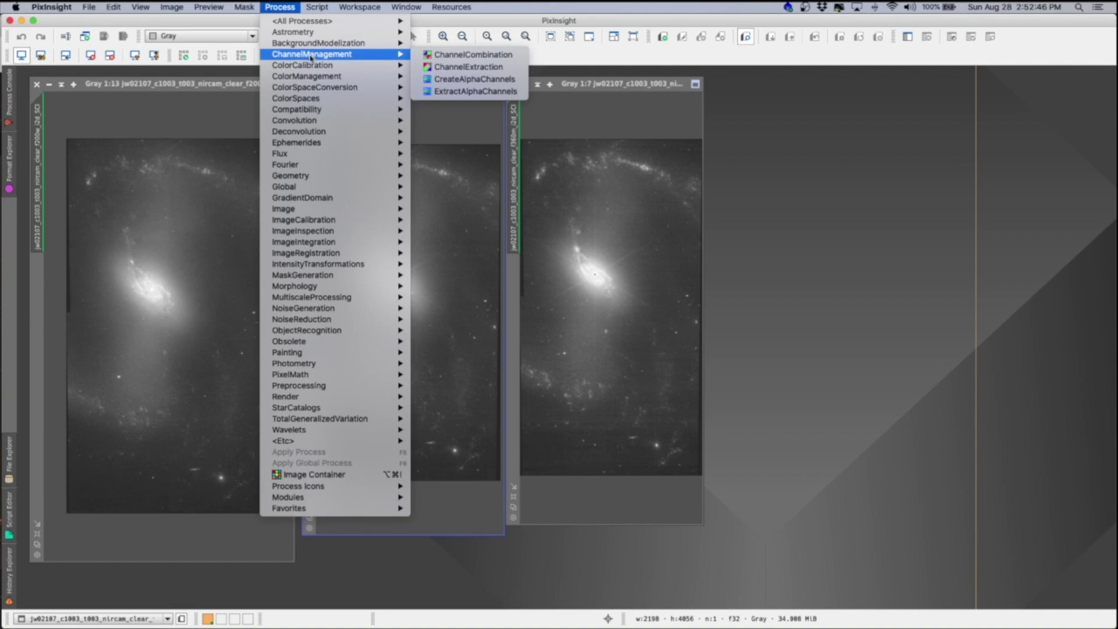
{"action": "mouse_move", "coordinate": [315, 87]}
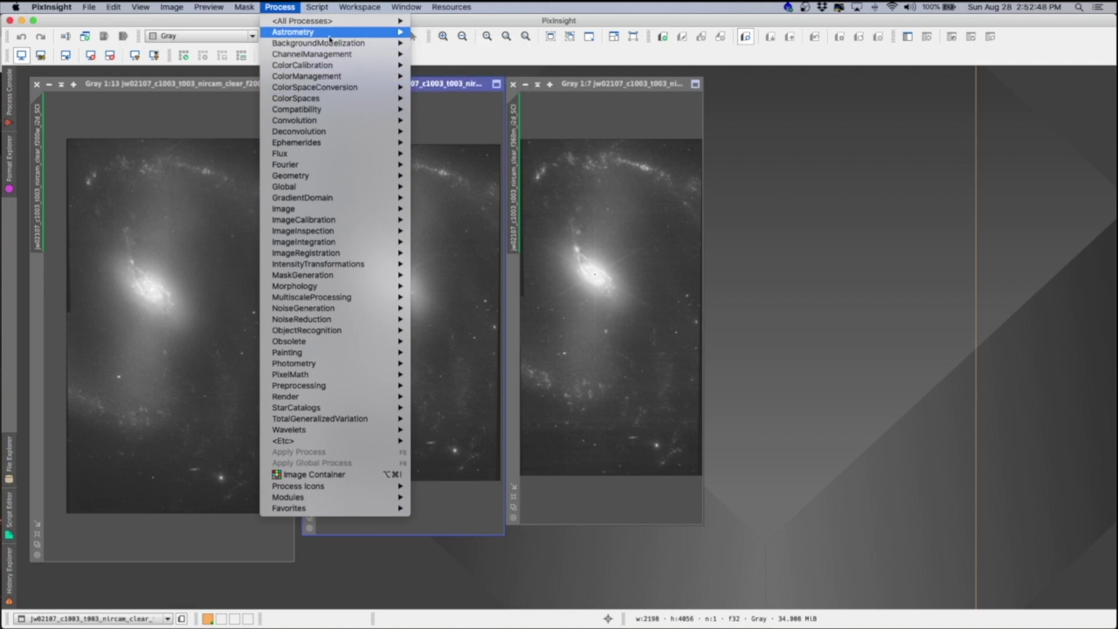
{"action": "mouse_move", "coordinate": [317, 7]}
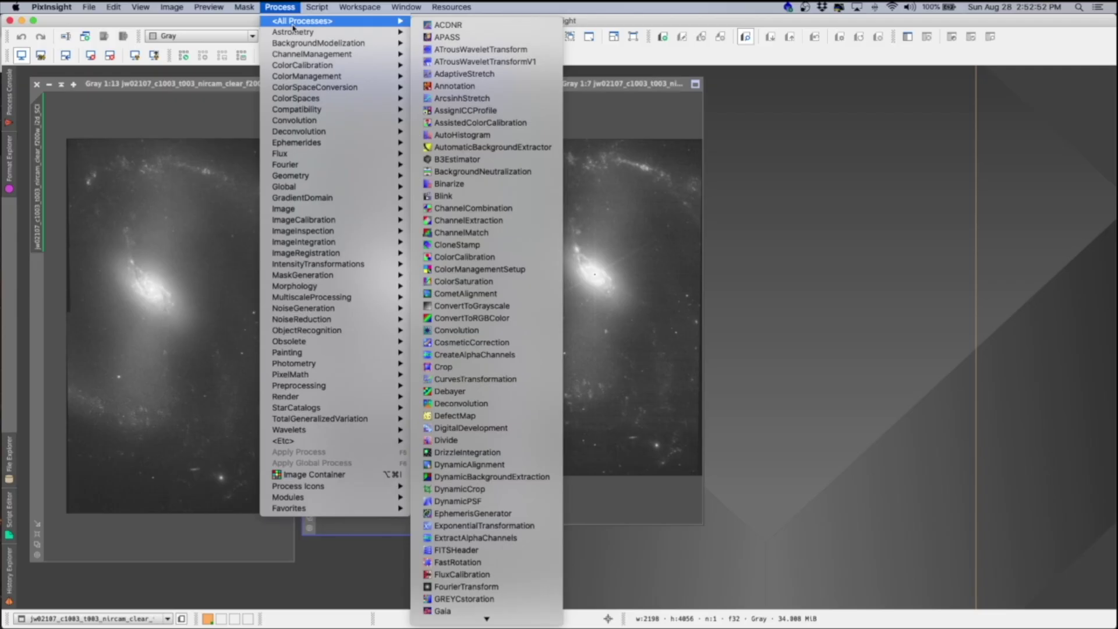
Load the saved process icons from PixInsightProcessIcons.xpsm onto the workspace.
{"action": "left_click", "coordinate": [231, 26]}
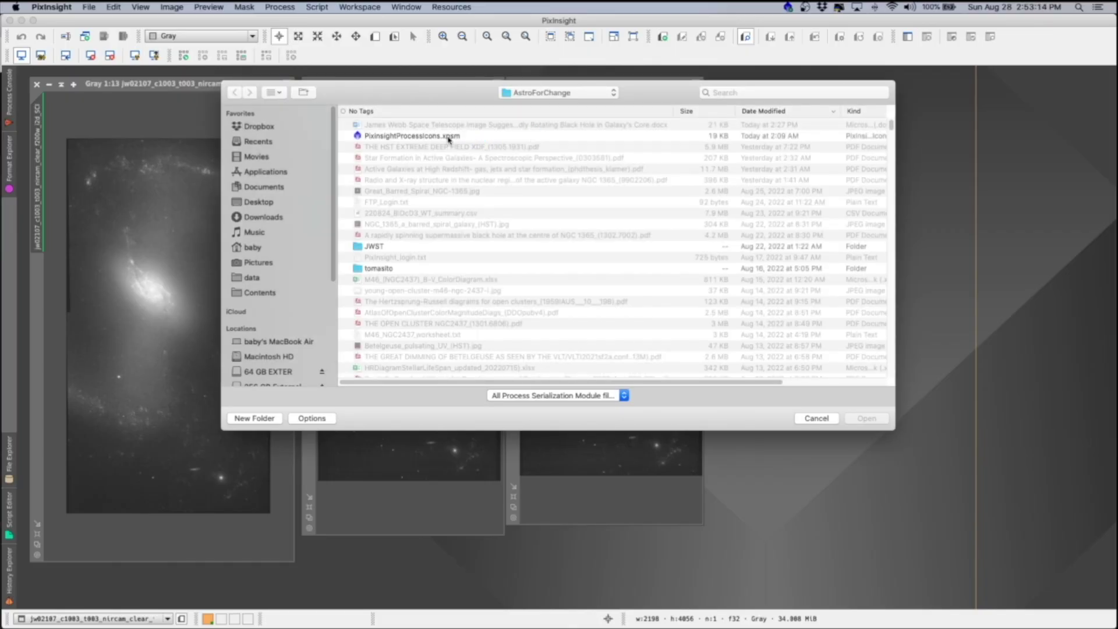
{"action": "left_click", "coordinate": [448, 137]}
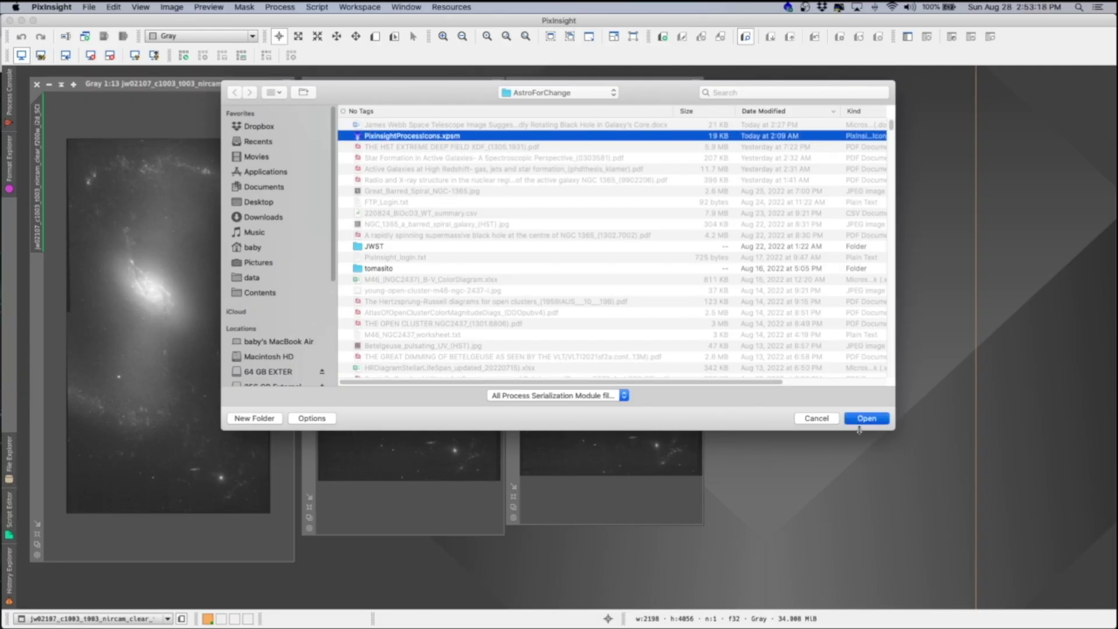
{"action": "left_click", "coordinate": [860, 420]}
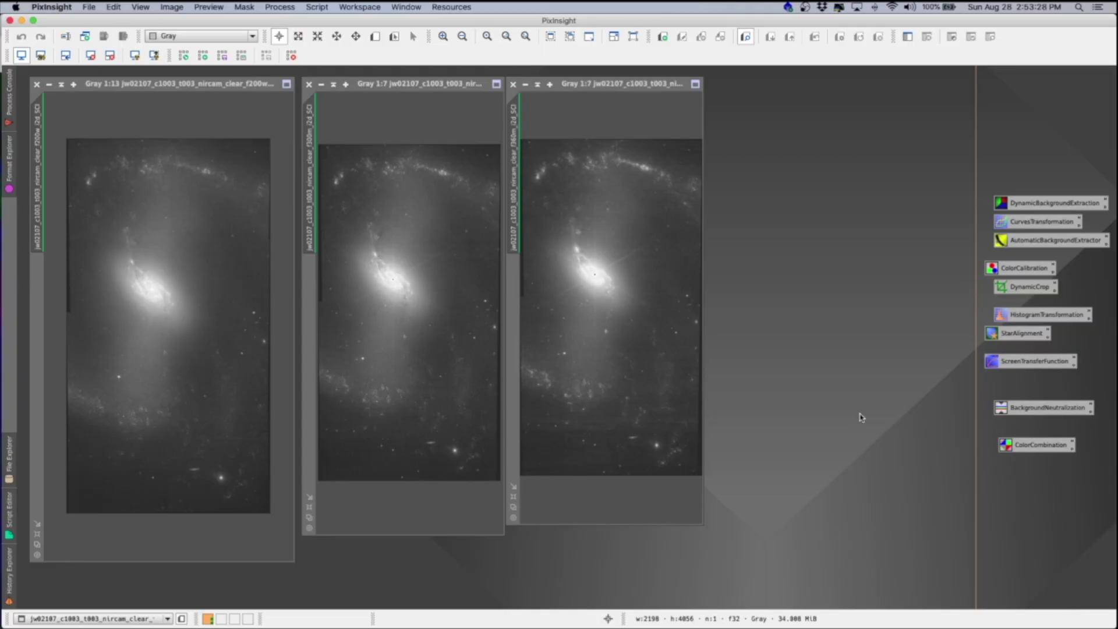
Open StarAlignment and define a full-width preview over the lower part of the f200w image, below the galaxy core.
{"action": "left_click", "coordinate": [175, 120]}
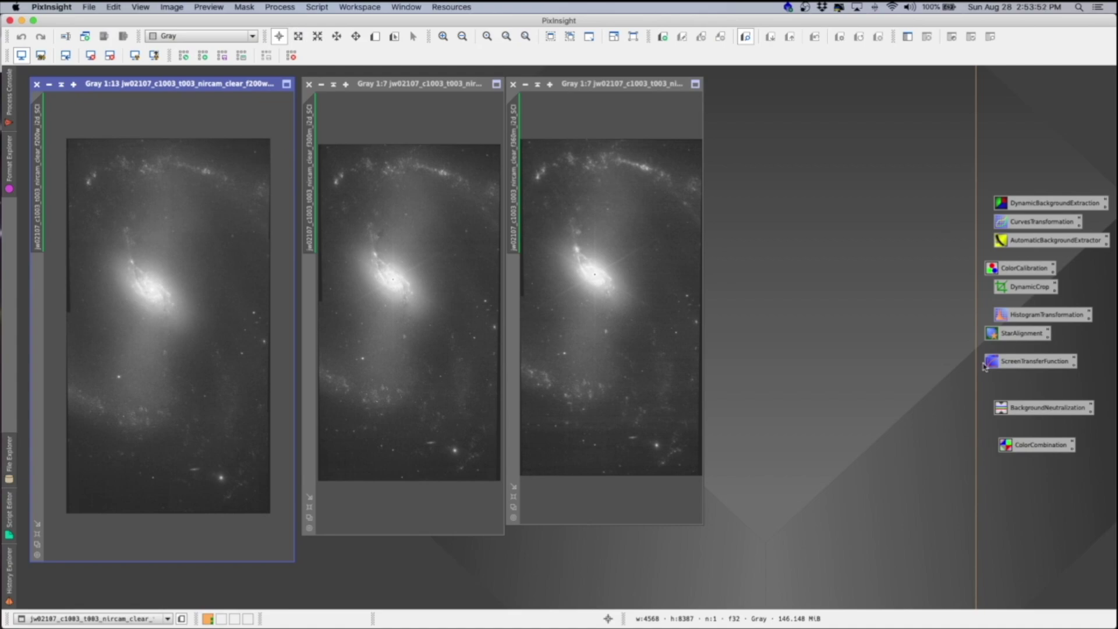
{"action": "left_click", "coordinate": [1018, 335]}
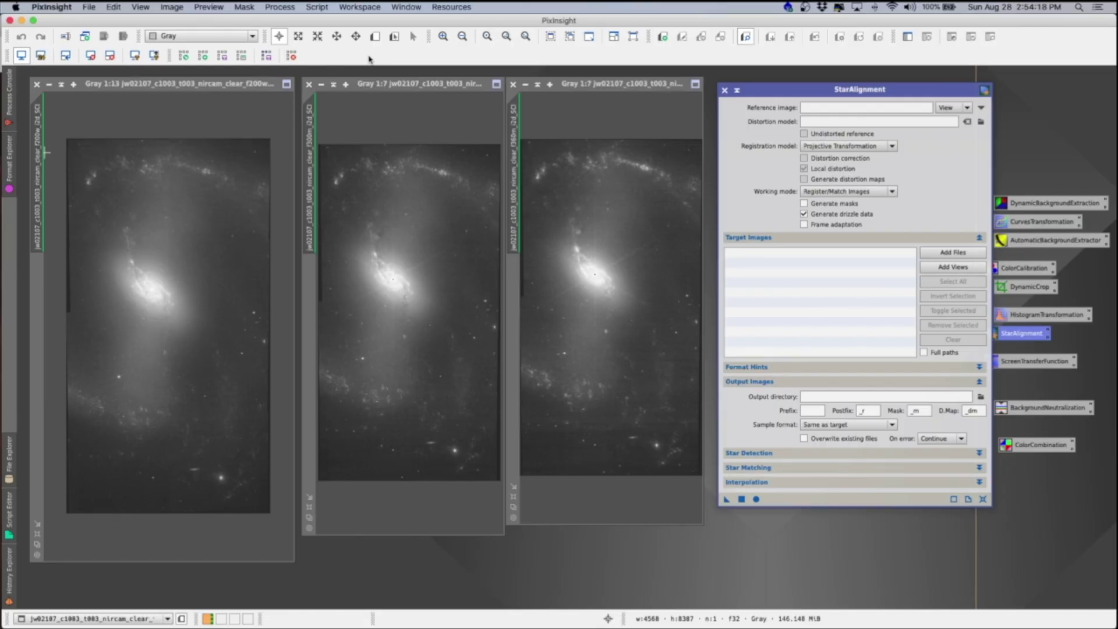
{"action": "left_click", "coordinate": [184, 119]}
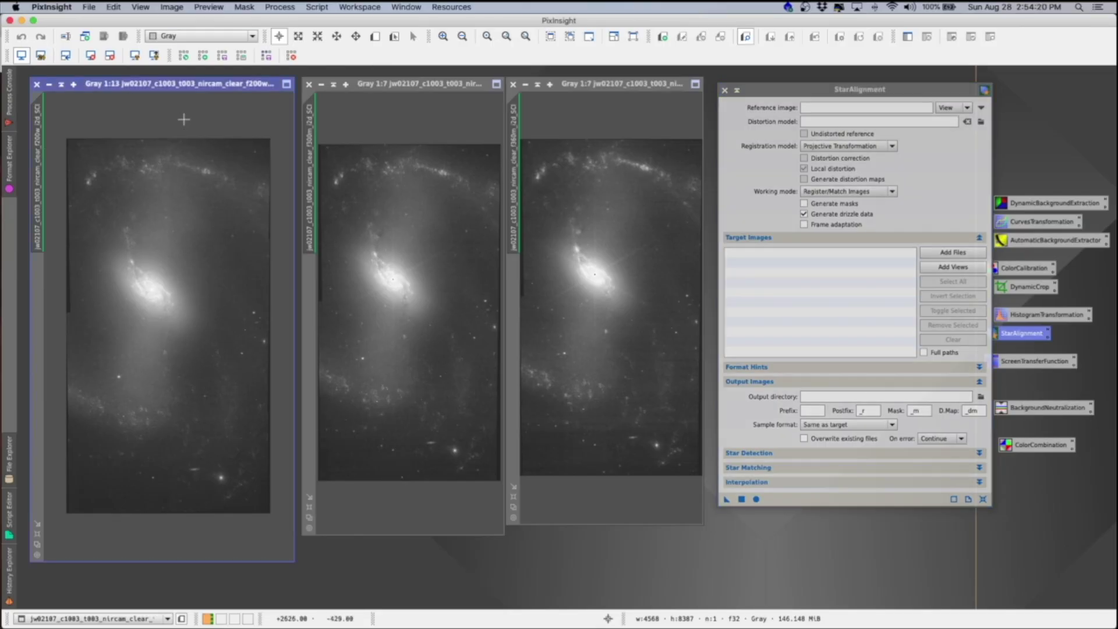
{"action": "left_click", "coordinate": [375, 38]}
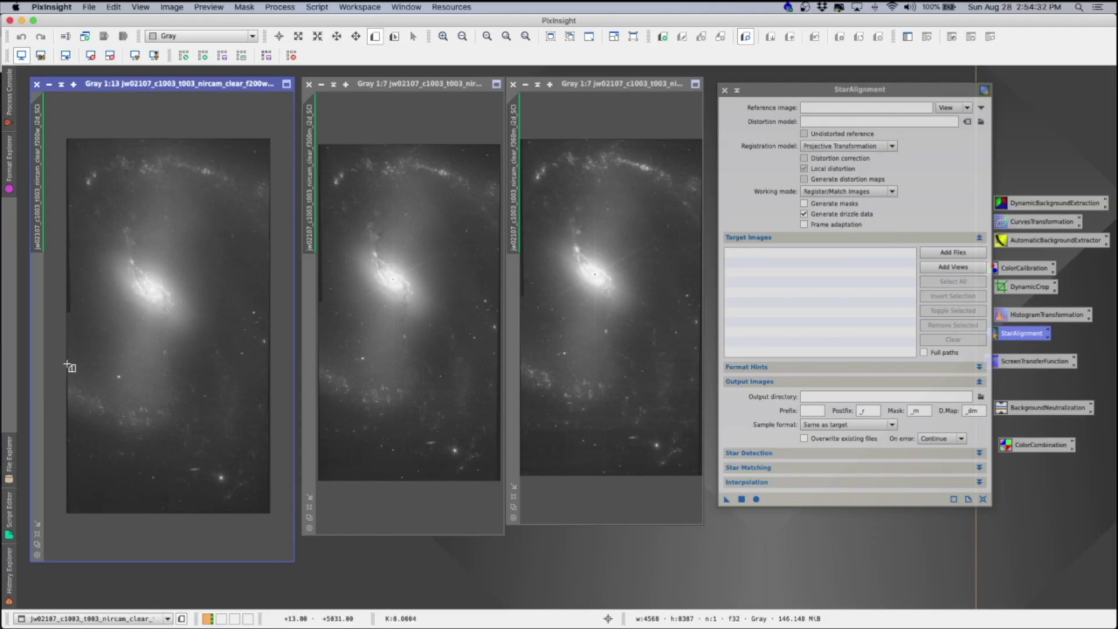
{"action": "left_click_drag", "start_coordinate": [68, 365], "coordinate": [270, 513]}
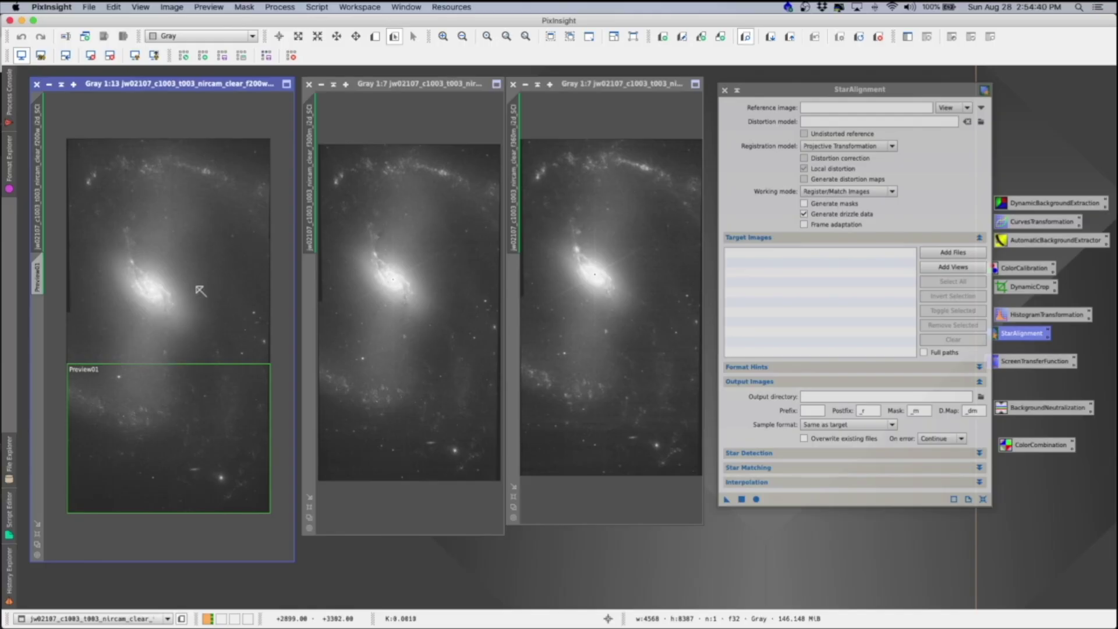
Examine the f300m image up close around the galaxy core and the region above it.
{"action": "left_click", "coordinate": [418, 153]}
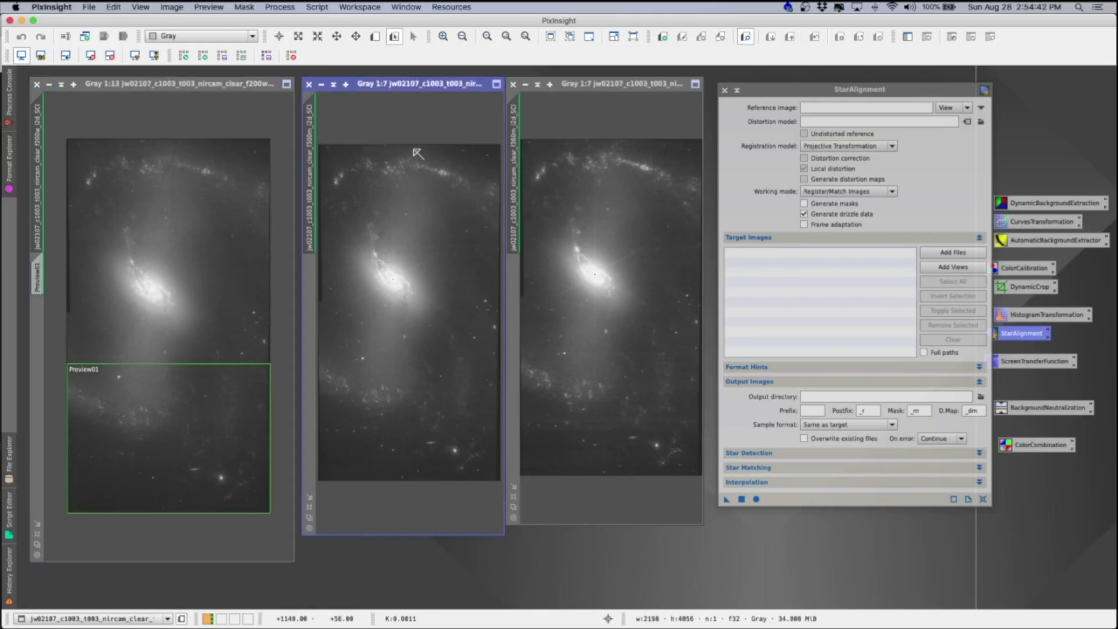
{"action": "scroll", "coordinate": [406, 206], "scroll_direction": "up", "scroll_amount": 3}
{"action": "scroll", "coordinate": [405, 206], "scroll_direction": "up", "scroll_amount": 2}
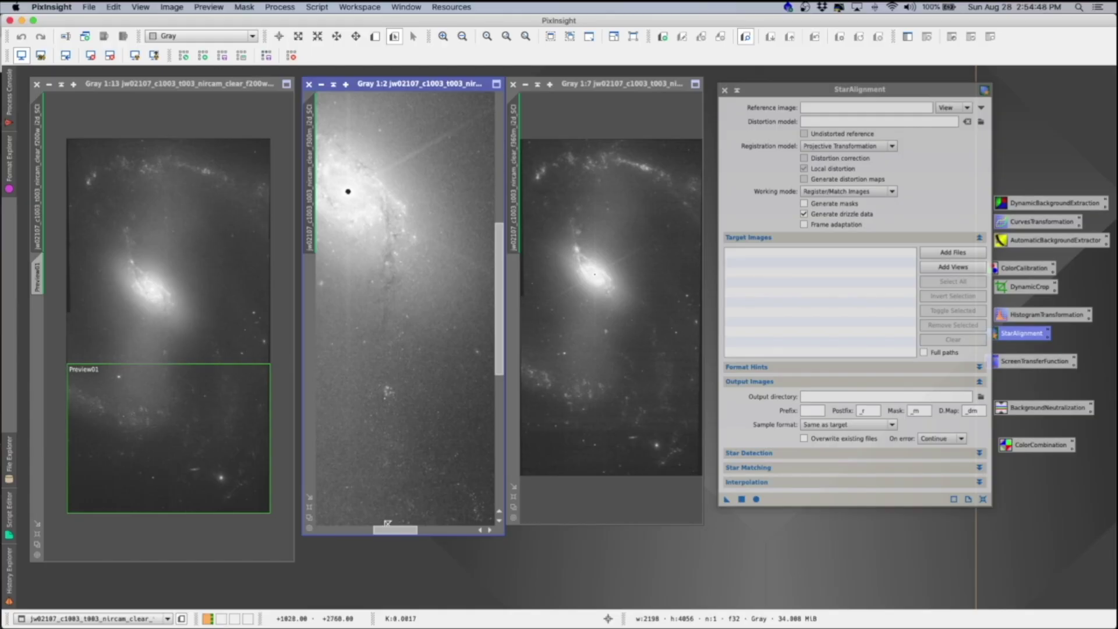
{"action": "scroll", "coordinate": [393, 495], "scroll_direction": "left", "scroll_amount": 3}
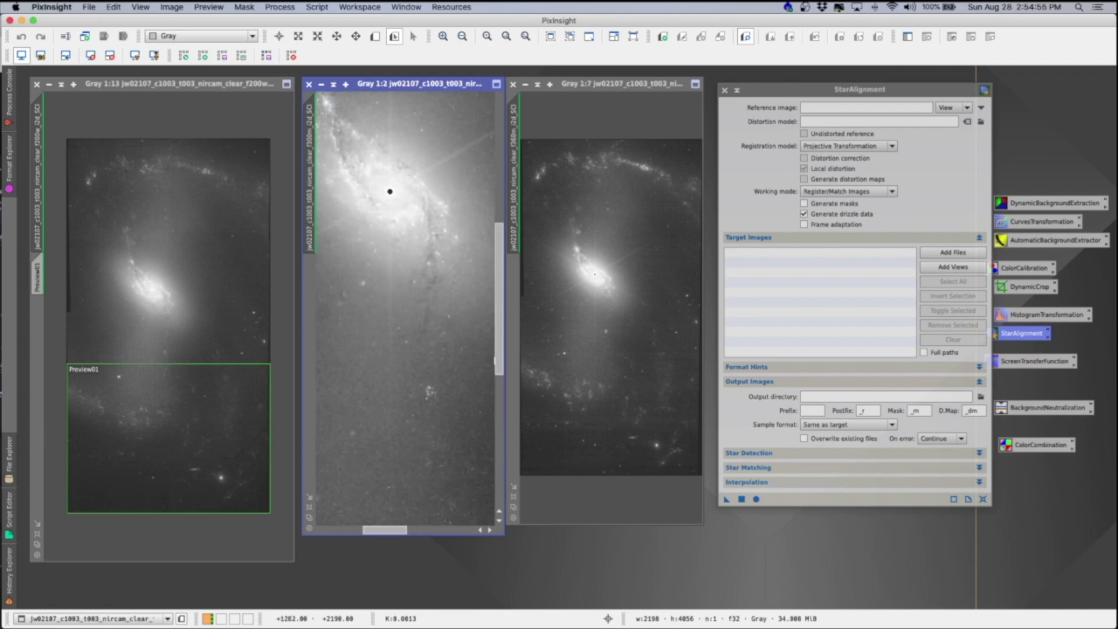
{"action": "left_click_drag", "start_coordinate": [495, 360], "coordinate": [491, 322]}
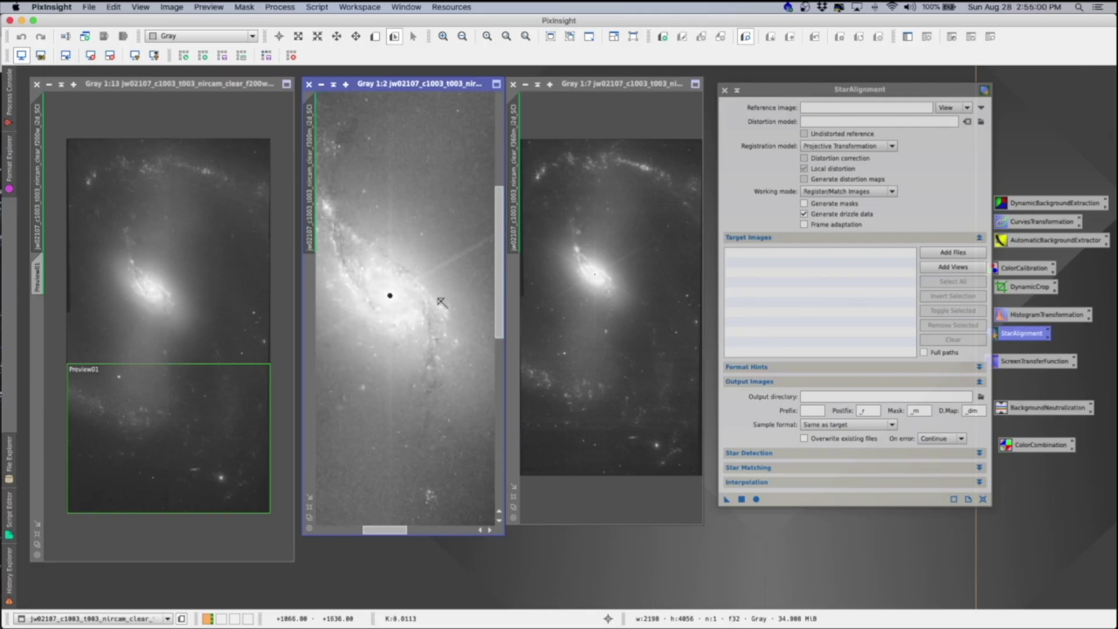
{"action": "scroll", "coordinate": [441, 301], "scroll_direction": "up", "scroll_amount": 1}
{"action": "left_click_drag", "start_coordinate": [498, 285], "coordinate": [498, 247]}
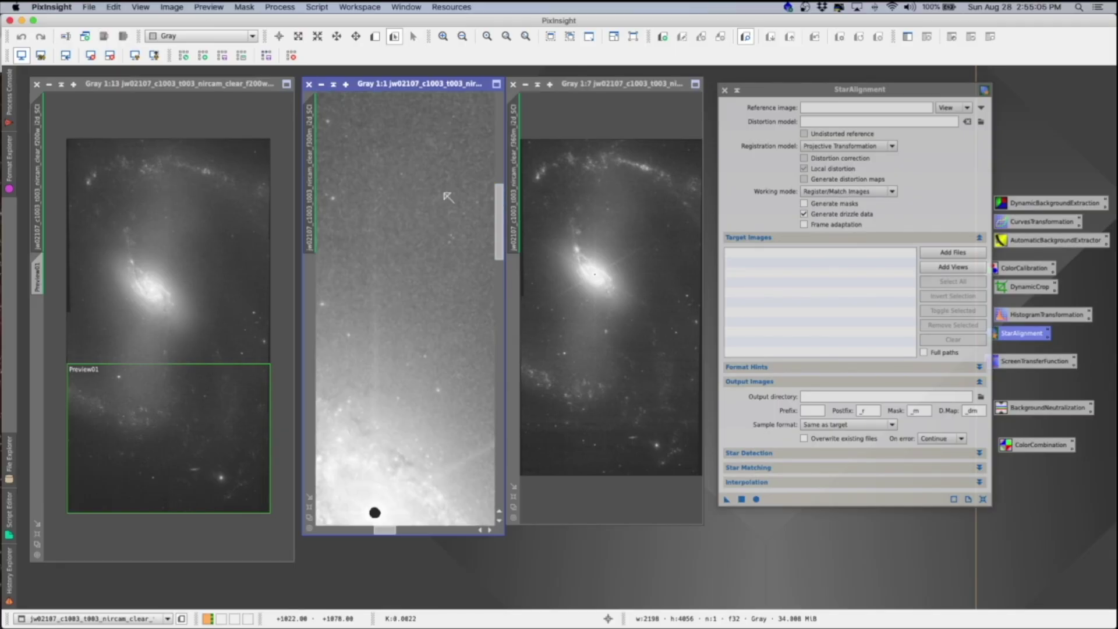
{"action": "scroll", "coordinate": [408, 255], "scroll_direction": "up", "scroll_amount": 1}
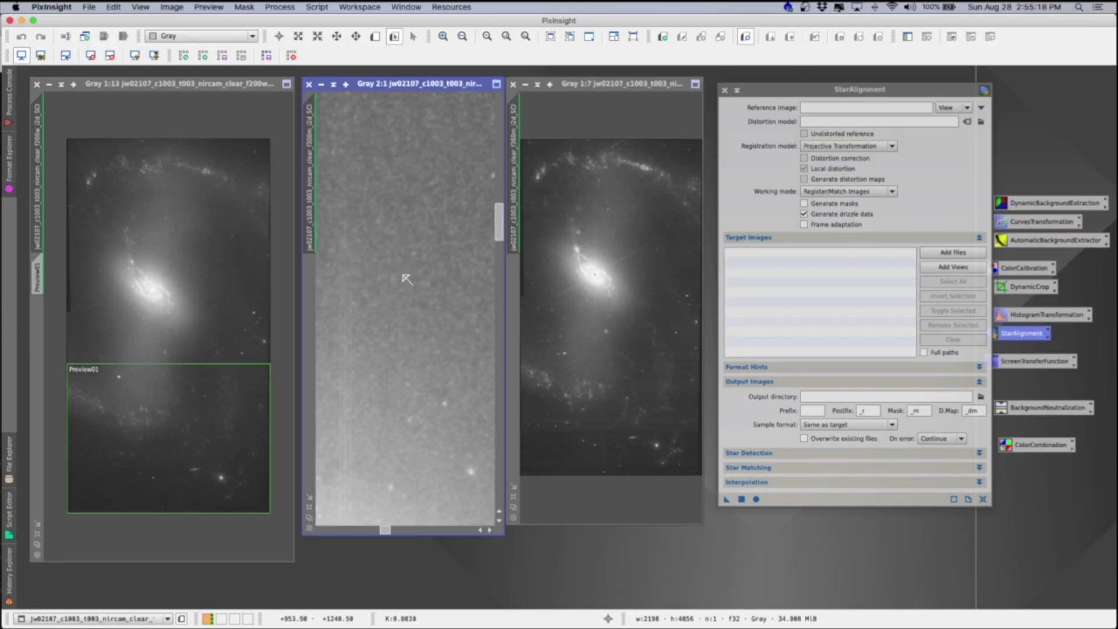
{"action": "scroll", "coordinate": [407, 279], "scroll_direction": "down", "scroll_amount": 3}
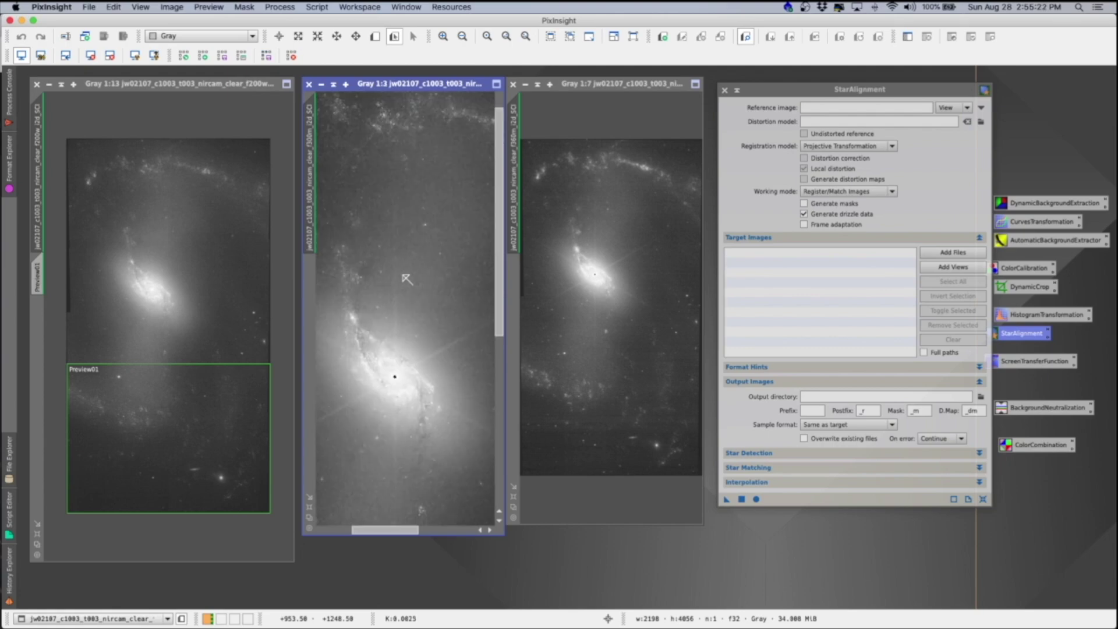
{"action": "scroll", "coordinate": [406, 279], "scroll_direction": "down", "scroll_amount": 1}
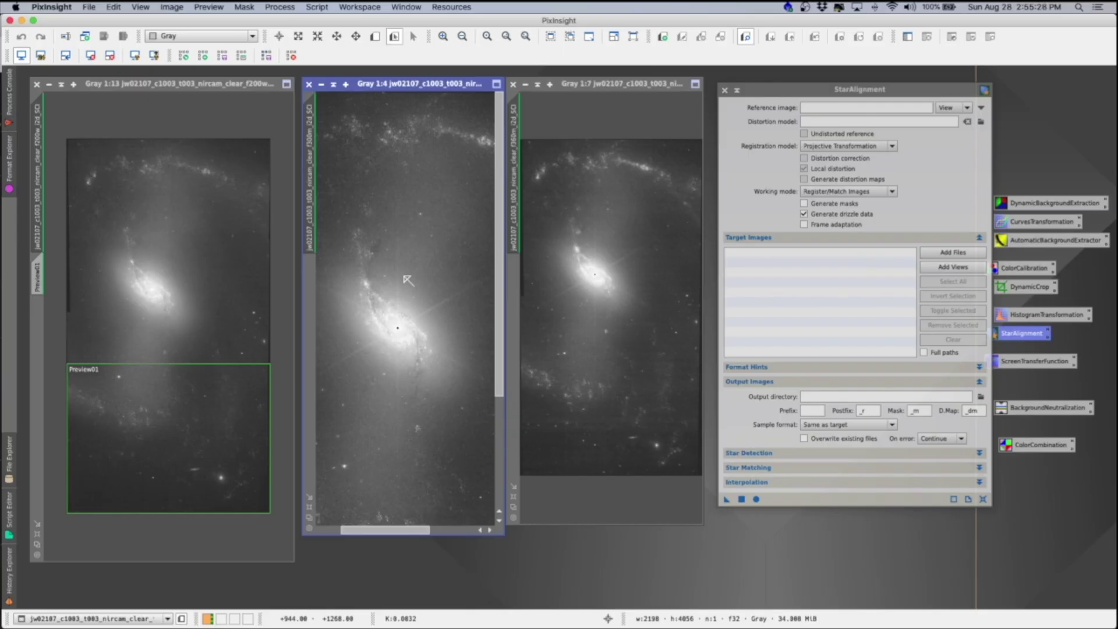
{"action": "scroll", "coordinate": [408, 280], "scroll_direction": "down", "scroll_amount": 1}
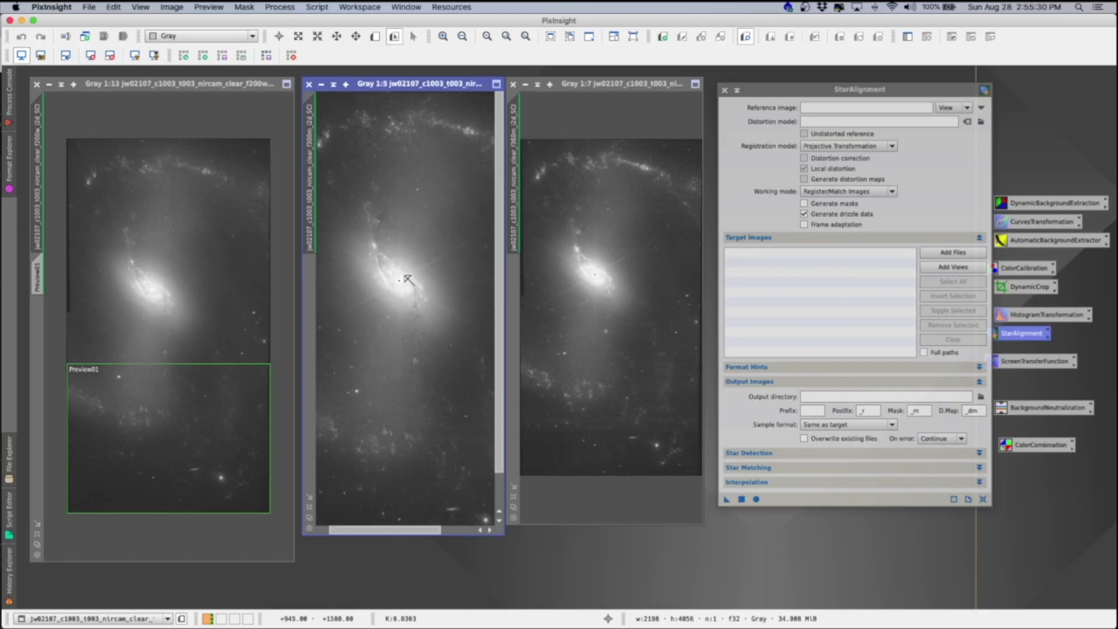
{"action": "scroll", "coordinate": [407, 280], "scroll_direction": "down", "scroll_amount": 1}
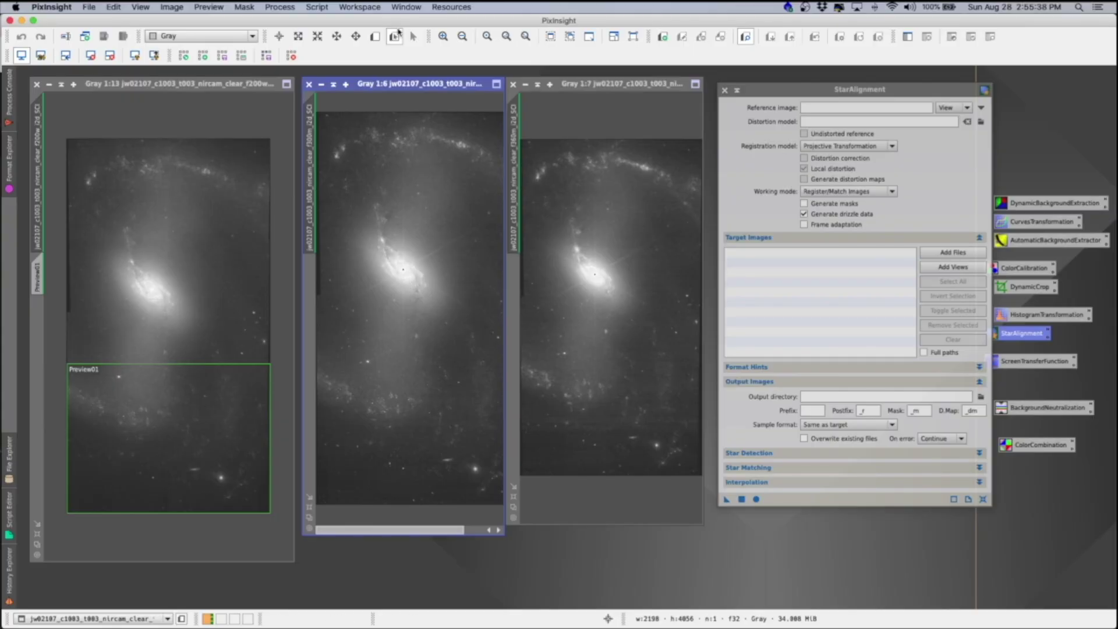
Define matching previews over the lower part of the f300m and f360m images, below the galaxy core.
{"action": "left_click", "coordinate": [374, 36]}
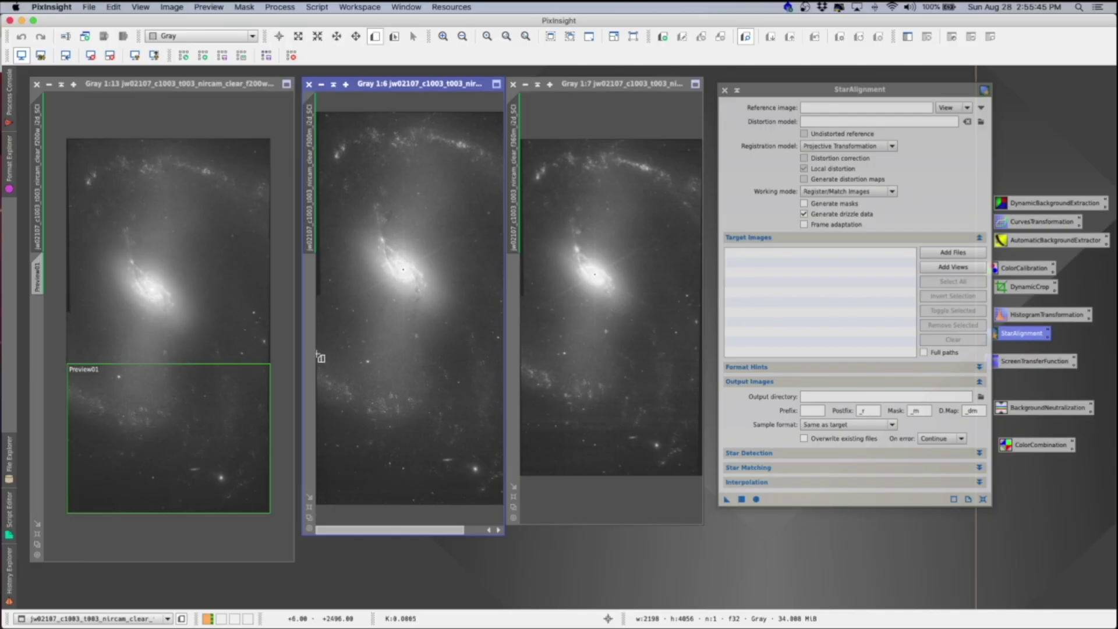
{"action": "left_click_drag", "start_coordinate": [317, 353], "coordinate": [501, 505]}
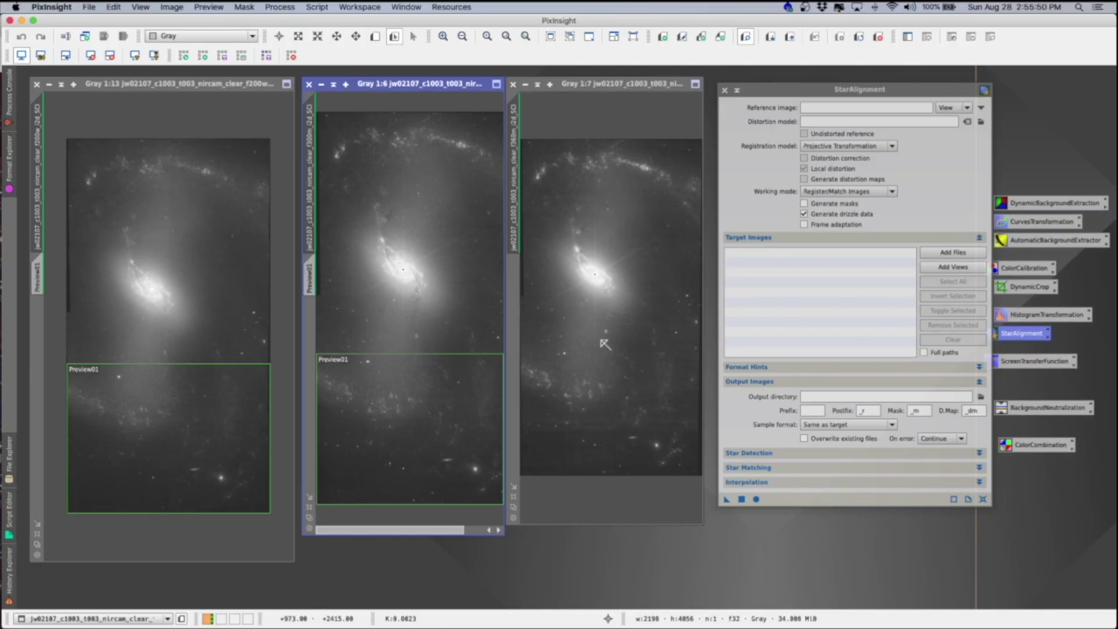
{"action": "left_click", "coordinate": [375, 36]}
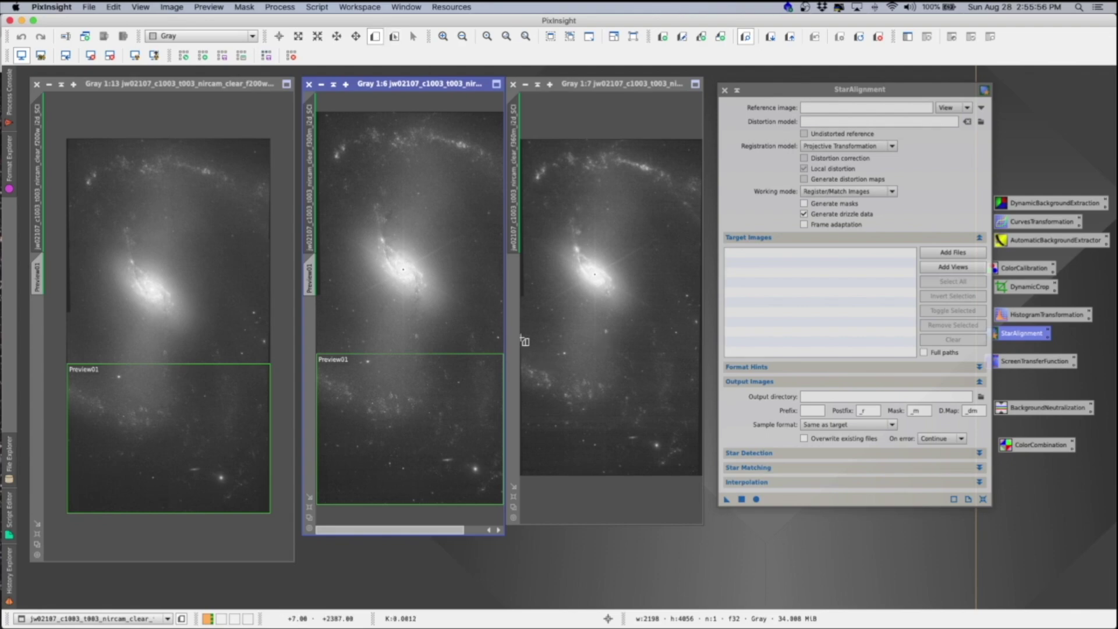
{"action": "left_click_drag", "start_coordinate": [521, 338], "coordinate": [700, 476]}
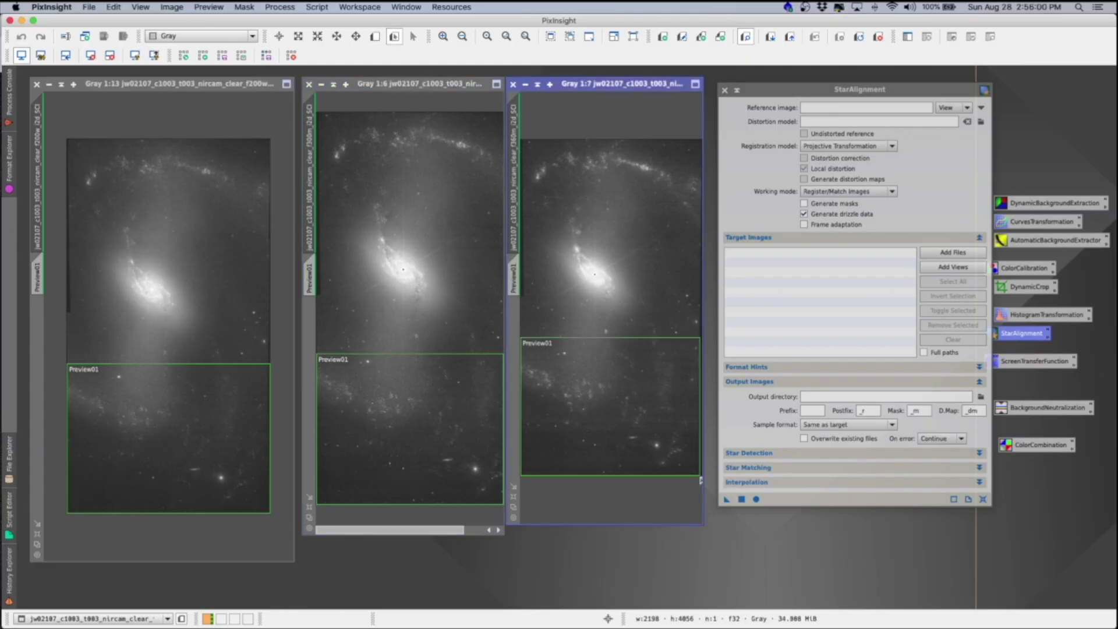
Set the StarAlignment reference image to the main view jw02107_c1003_t003_nircam_clear_f200w_i2d_SCI.
{"action": "left_click", "coordinate": [145, 116]}
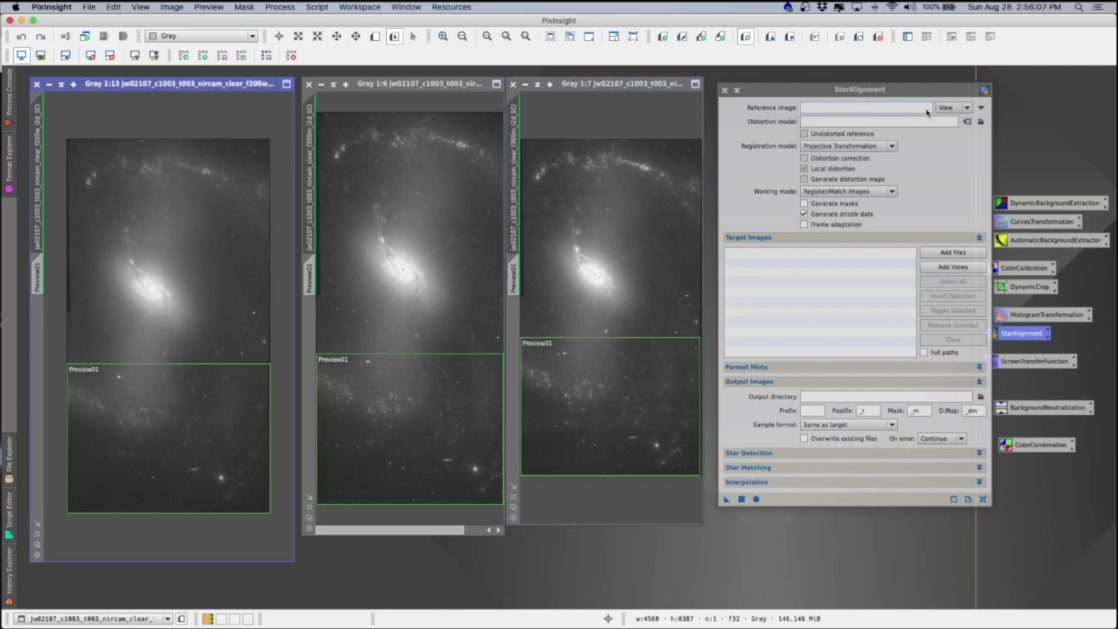
{"action": "left_click", "coordinate": [965, 109]}
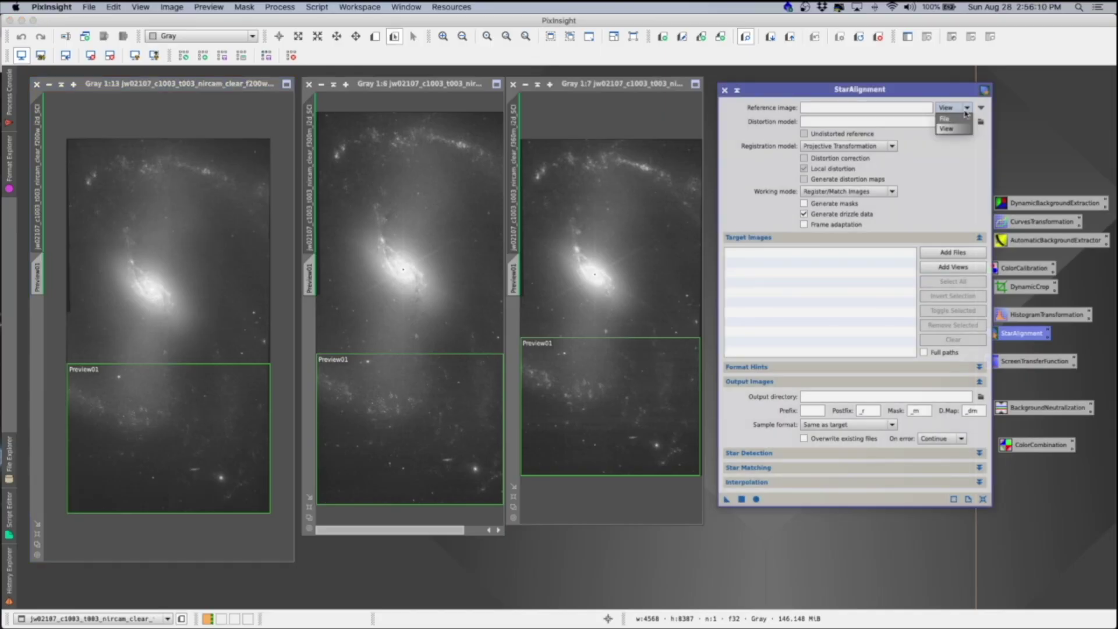
{"action": "left_click", "coordinate": [953, 129]}
{"action": "left_click", "coordinate": [638, 284]}
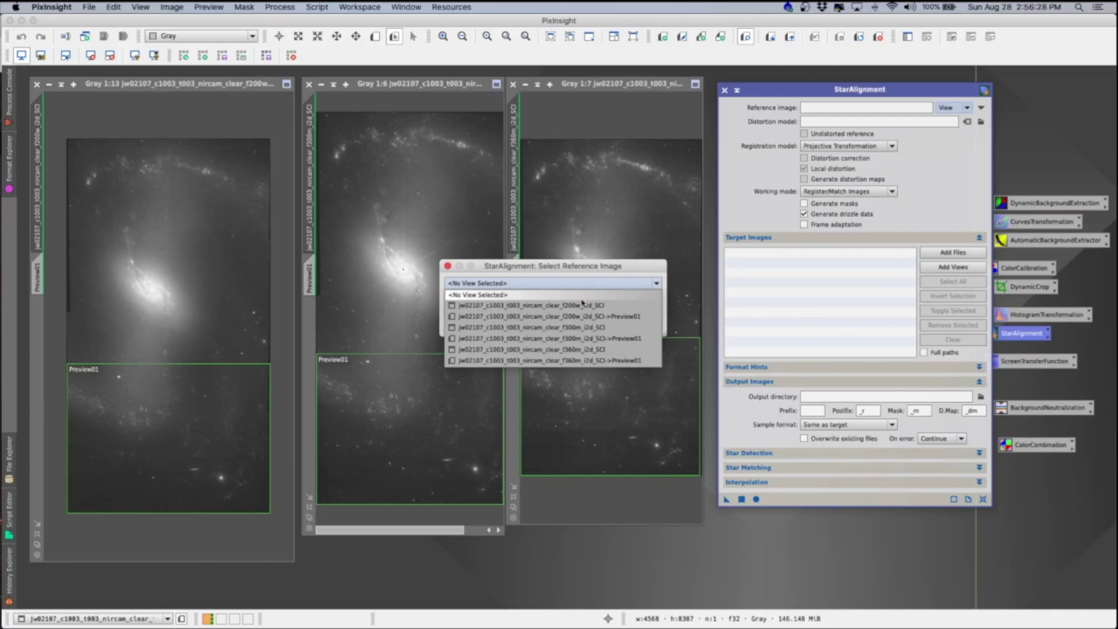
{"action": "left_click", "coordinate": [598, 306]}
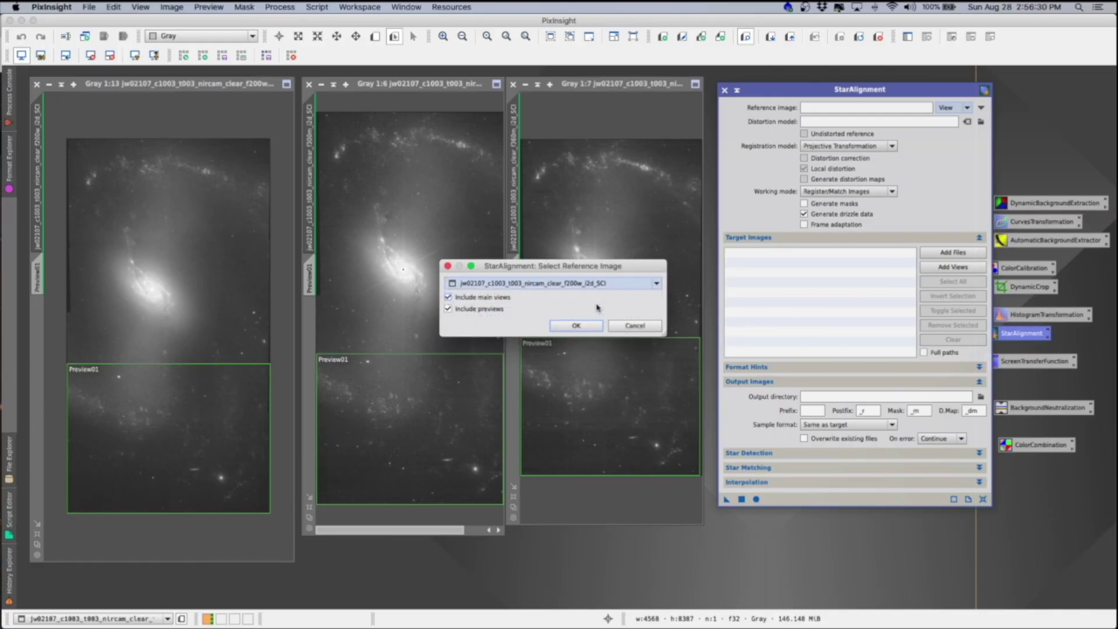
{"action": "left_click", "coordinate": [583, 328]}
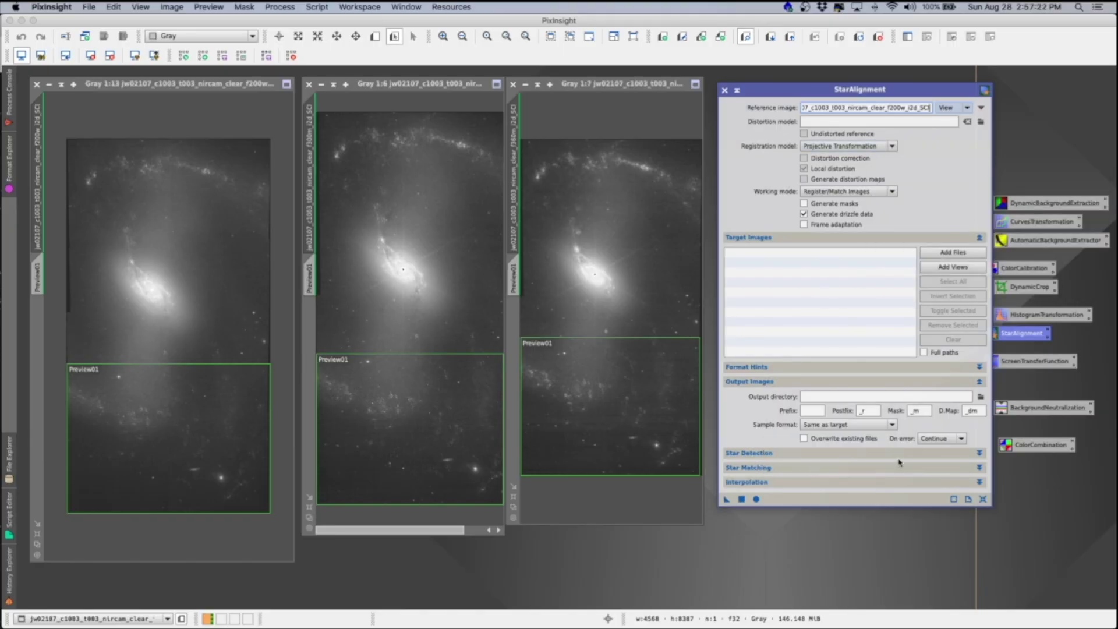
Set the RANSAC tolerance for star matching to 2.00 in StarAlignment.
{"action": "left_click", "coordinate": [979, 468]}
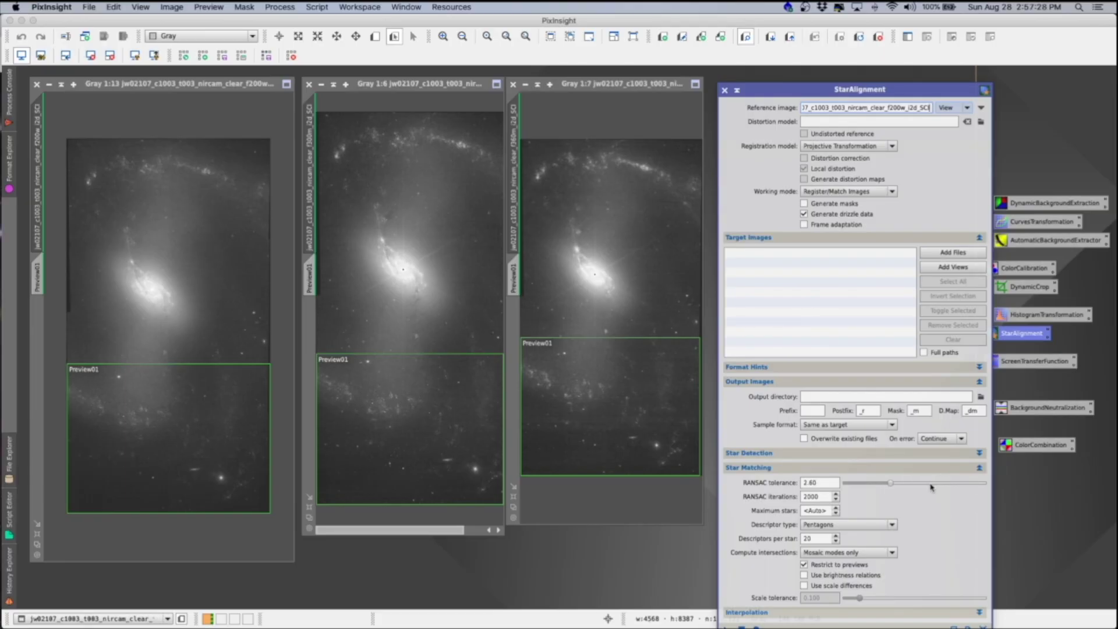
{"action": "left_click_drag", "start_coordinate": [890, 483], "coordinate": [879, 482]}
Clear the reference image entry in StarAlignment.
{"action": "key", "text": "BackSpace"}
{"action": "key", "text": "BackSpace"}
{"action": "key", "text": "BackSpace"}
{"action": "key", "text": "BackSpace"}
{"action": "key", "text": "BackSpace"}
{"action": "key", "text": "BackSpace"}
{"action": "key", "text": "BackSpace"}
{"action": "key", "text": "BackSpace"}
{"action": "key", "text": "BackSpace"}
{"action": "key", "text": "BackSpace"}
{"action": "key", "text": "BackSpace"}
{"action": "key", "text": "BackSpace"}
{"action": "key", "text": "BackSpace"}
{"action": "key", "text": "BackSpace"}
{"action": "key", "text": "BackSpace"}
{"action": "key", "text": "BackSpace"}
{"action": "key", "text": "BackSpace"}
{"action": "key", "text": "BackSpace"}
{"action": "key", "text": "BackSpace"}
{"action": "key", "text": "BackSpace"}
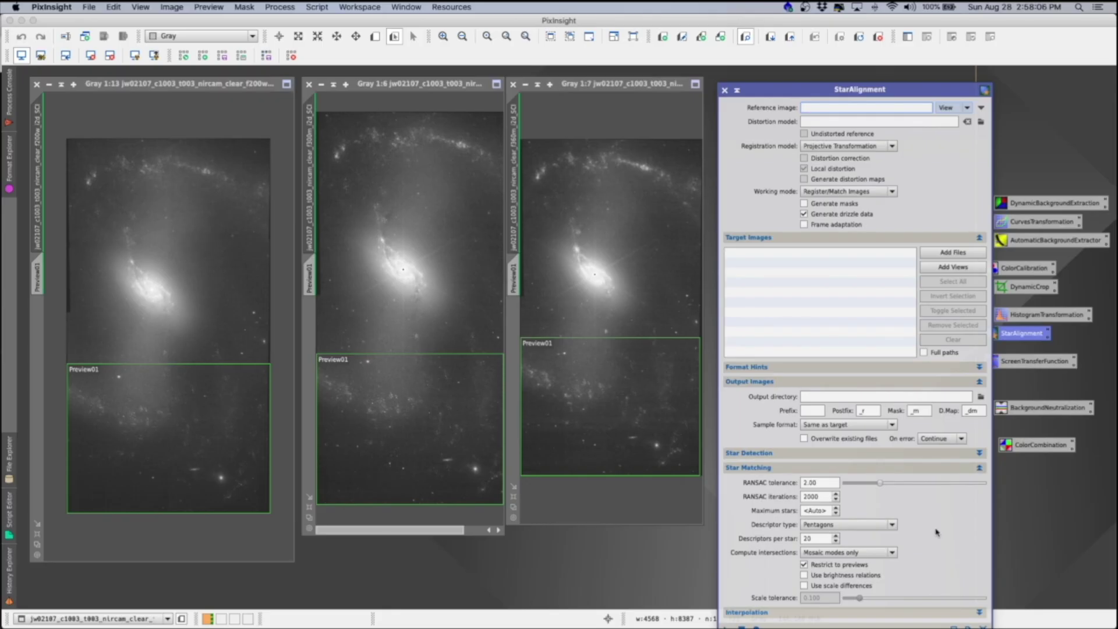
Collapse the star matching settings and run StarAlignment on the f300m image to register it to the f200w reference.
{"action": "left_click", "coordinate": [980, 468]}
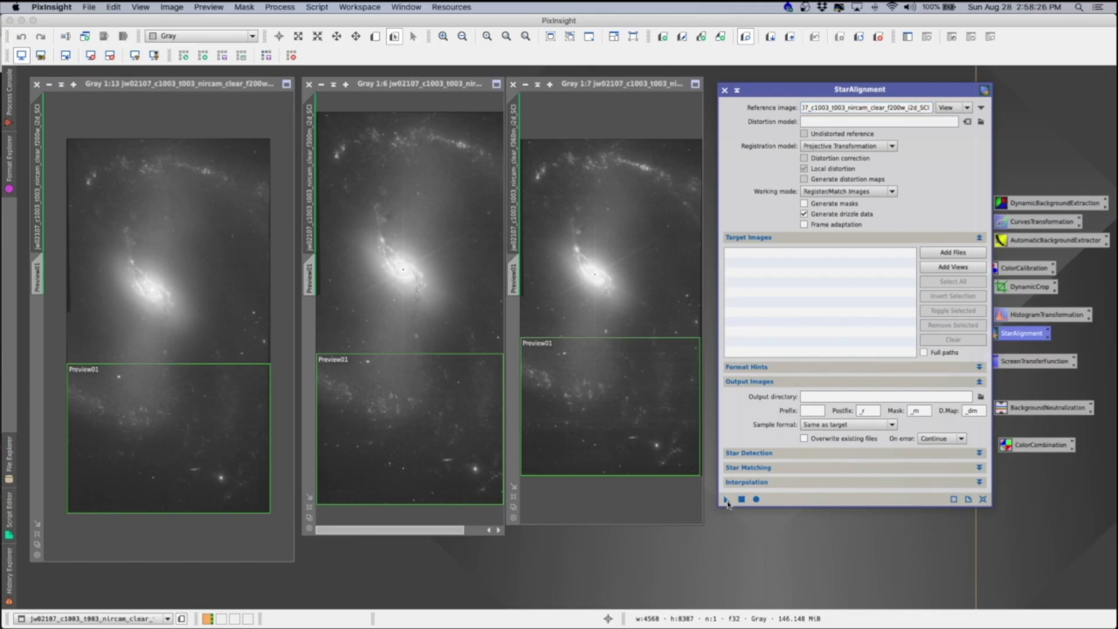
{"action": "left_click_drag", "start_coordinate": [728, 503], "coordinate": [445, 320]}
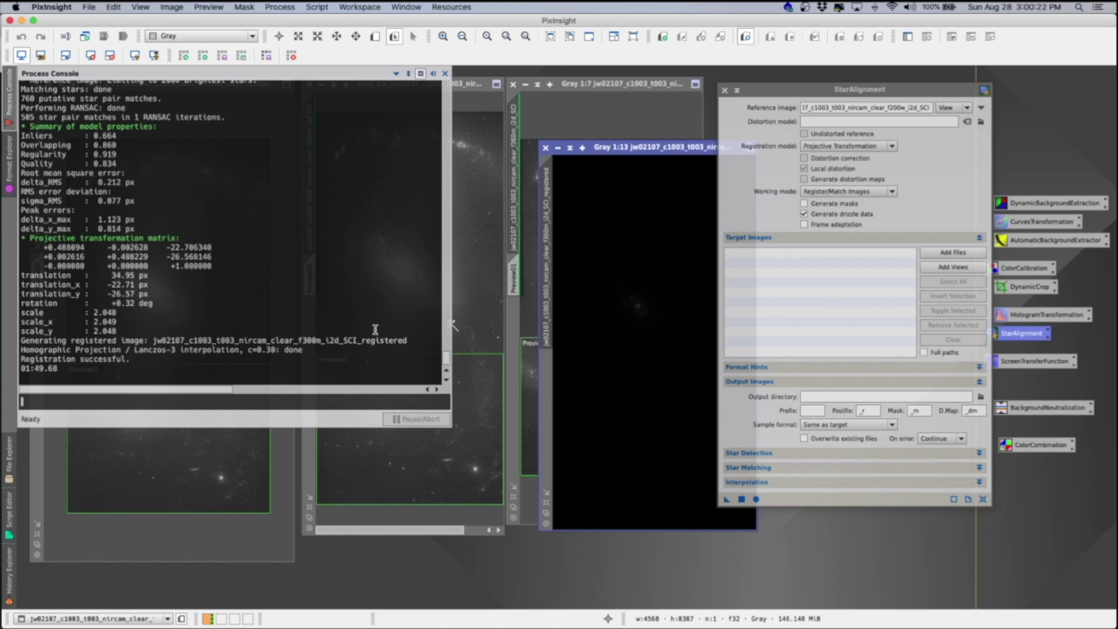
Minimize the f200w, f300m and registered f300m images and place the registered f300m icon beneath the f200w icon.
{"action": "left_click", "coordinate": [434, 74]}
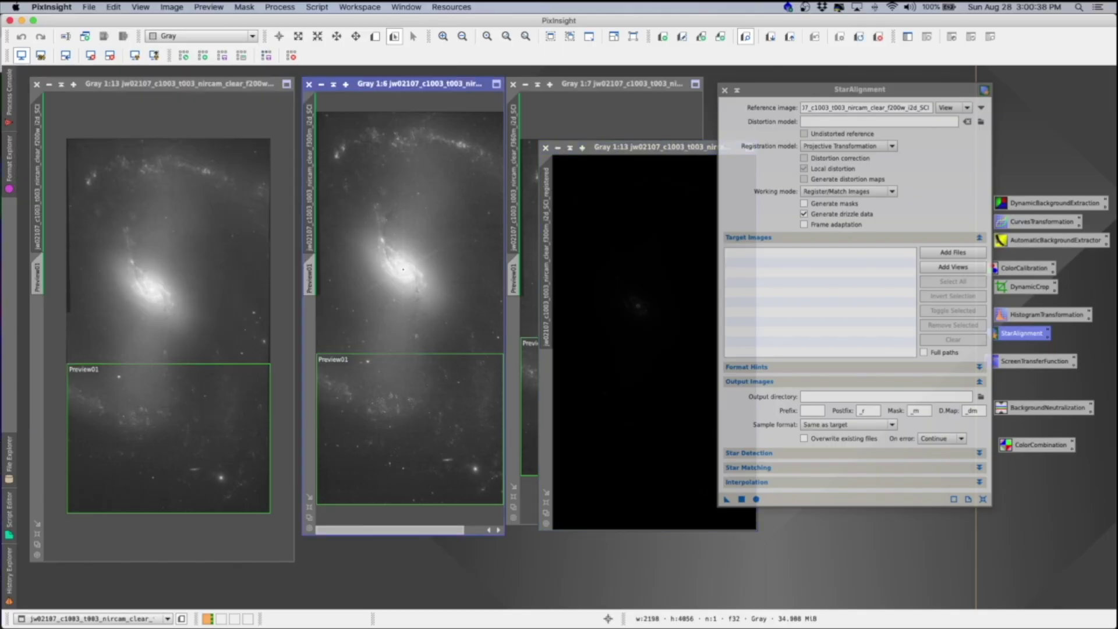
{"action": "left_click", "coordinate": [49, 85]}
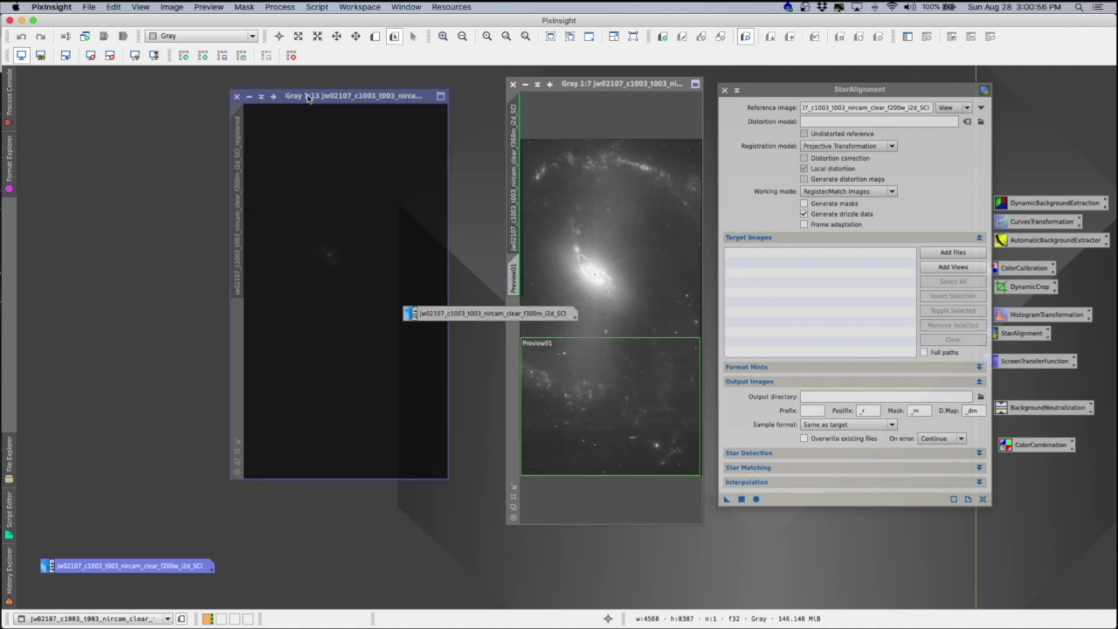
{"action": "left_click_drag", "start_coordinate": [309, 97], "coordinate": [309, 93]}
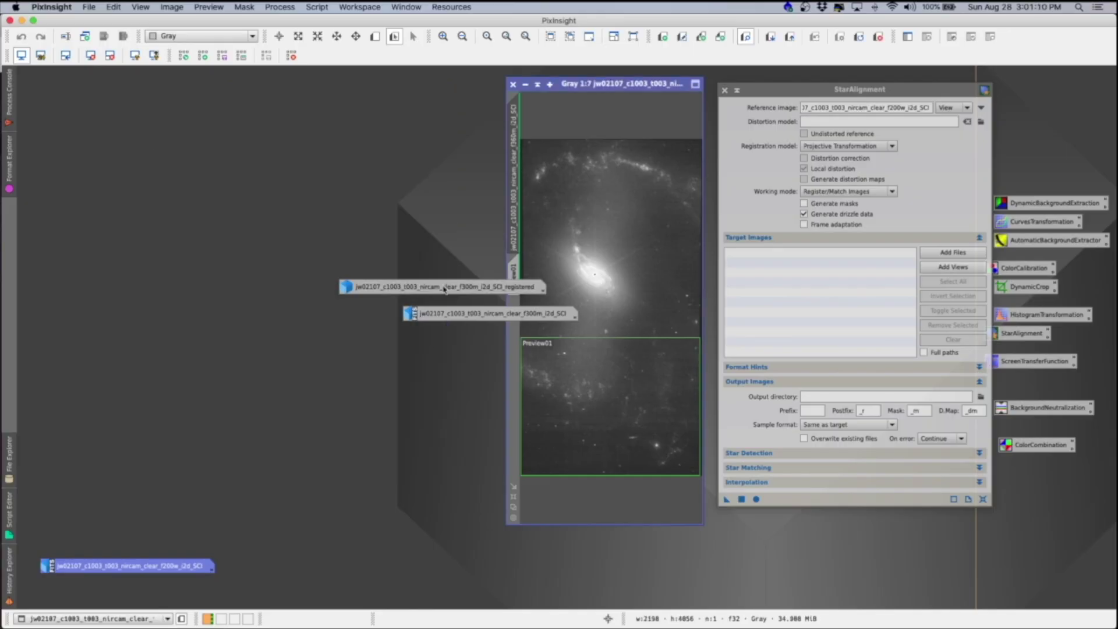
{"action": "mouse_move", "coordinate": [444, 289]}
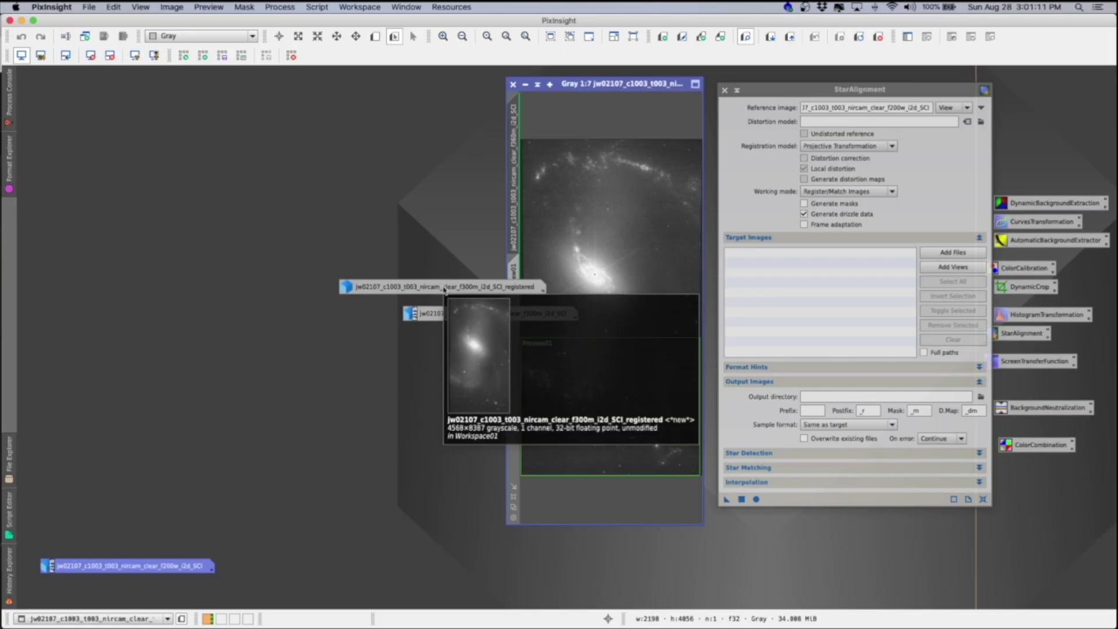
{"action": "left_click_drag", "start_coordinate": [444, 289], "coordinate": [165, 523]}
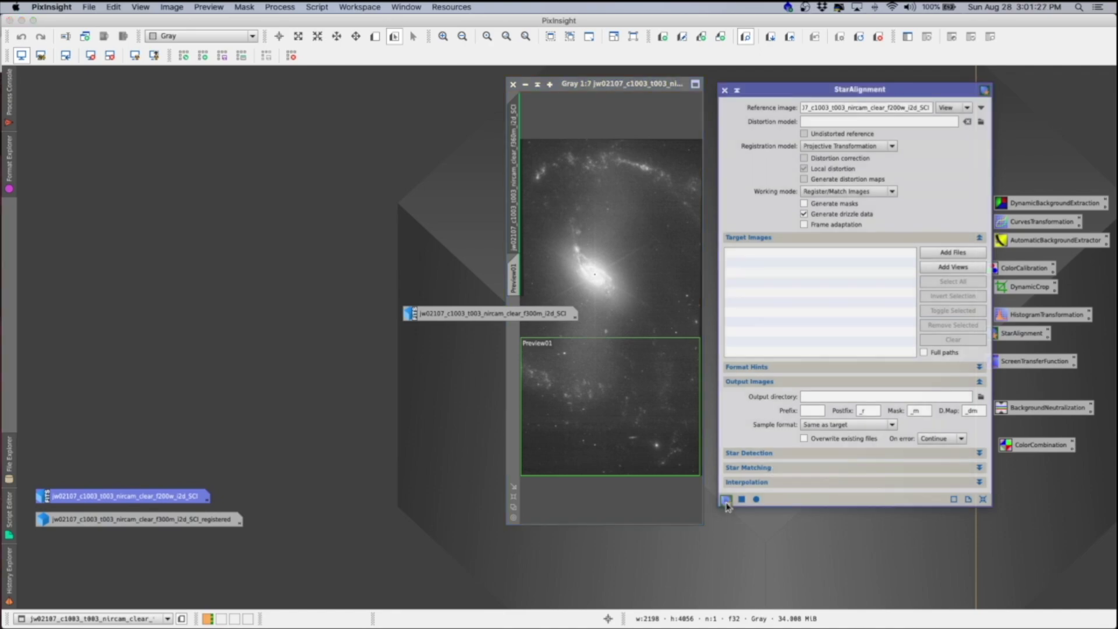
Run StarAlignment on the f360m image to register it to f200w and auto-stretch the display of the registered result.
{"action": "left_click_drag", "start_coordinate": [726, 499], "coordinate": [618, 464]}
{"action": "left_click_drag", "start_coordinate": [619, 464], "coordinate": [619, 464]}
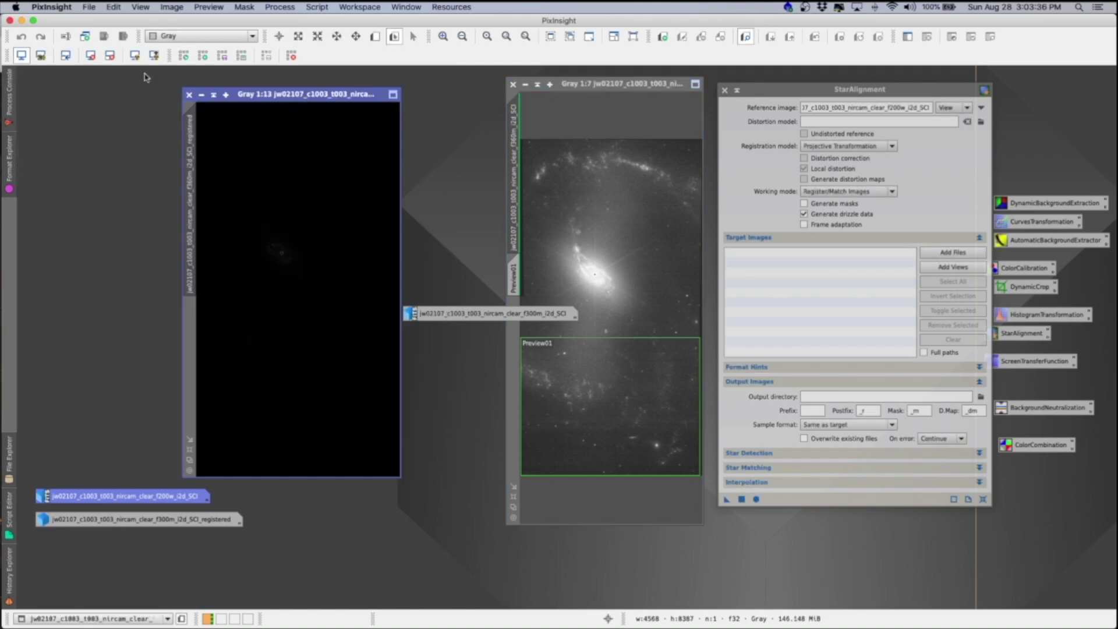
{"action": "key", "text": "ctrl+a"}
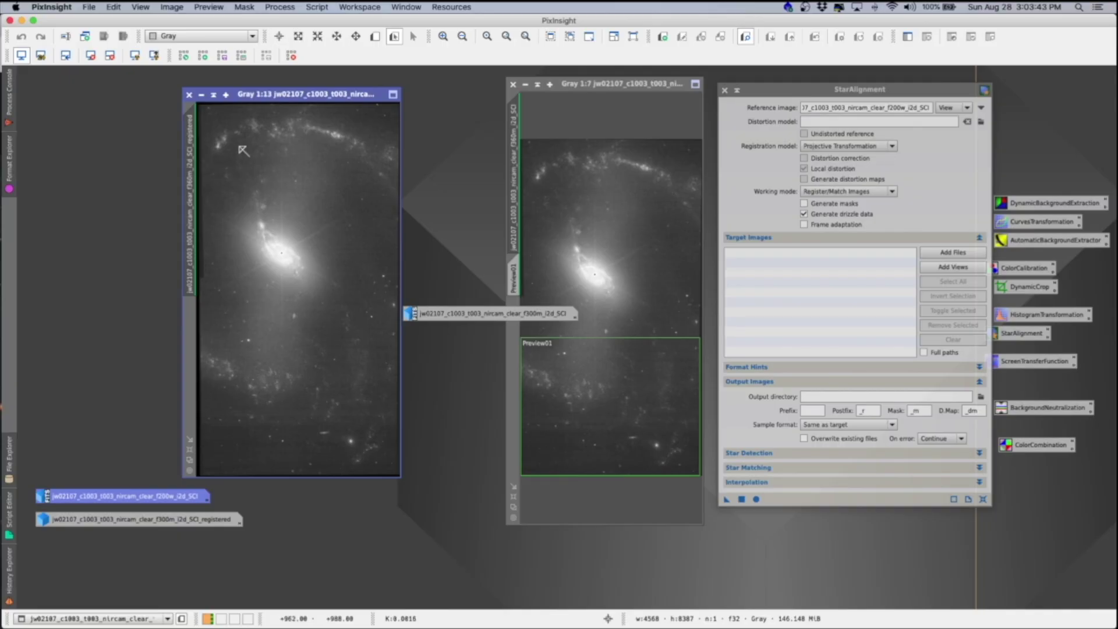
Minimize the registered and original f360m images and group the unregistered f360m and f300m icons apart from the aligned set.
{"action": "left_click", "coordinate": [202, 96]}
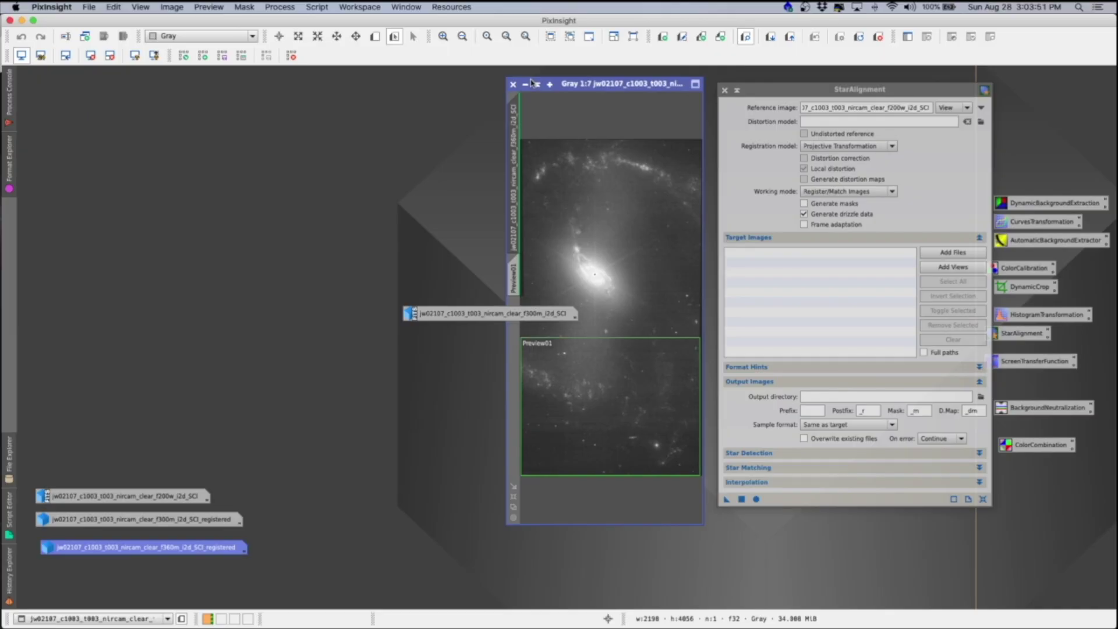
{"action": "left_click", "coordinate": [530, 82]}
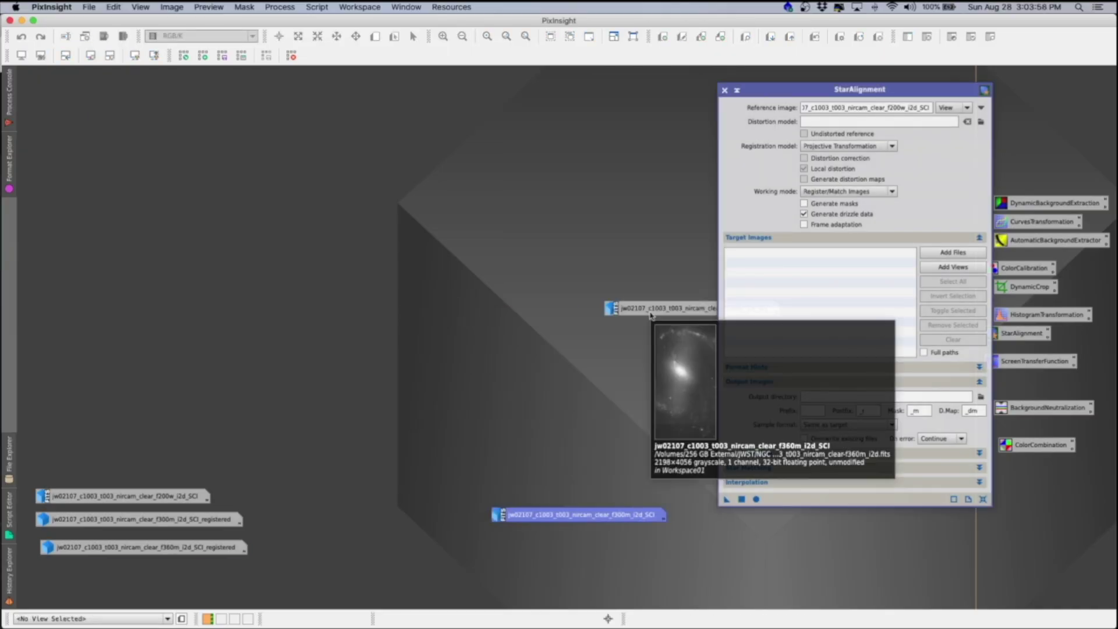
{"action": "left_click_drag", "start_coordinate": [585, 317], "coordinate": [617, 349]}
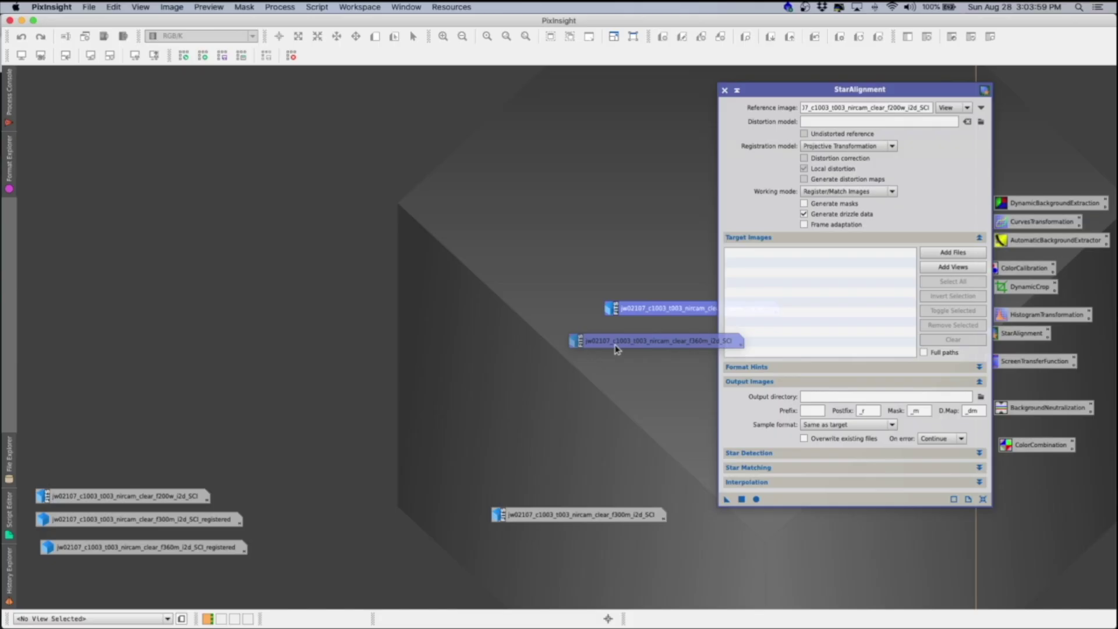
{"action": "left_click_drag", "start_coordinate": [616, 348], "coordinate": [531, 498]}
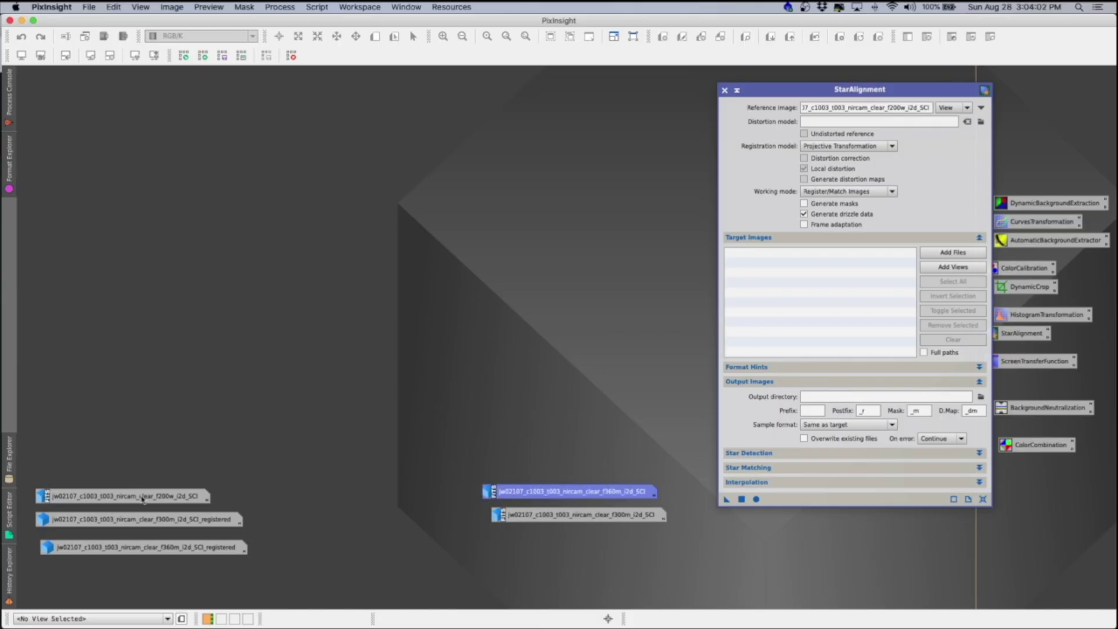
{"action": "mouse_move", "coordinate": [142, 498]}
Open ChannelCombination in place of StarAlignment and assign jw02107_c1003_t003_nircam_clear_f360m_i2d_SCI_registered to the red channel.
{"action": "left_click", "coordinate": [724, 90]}
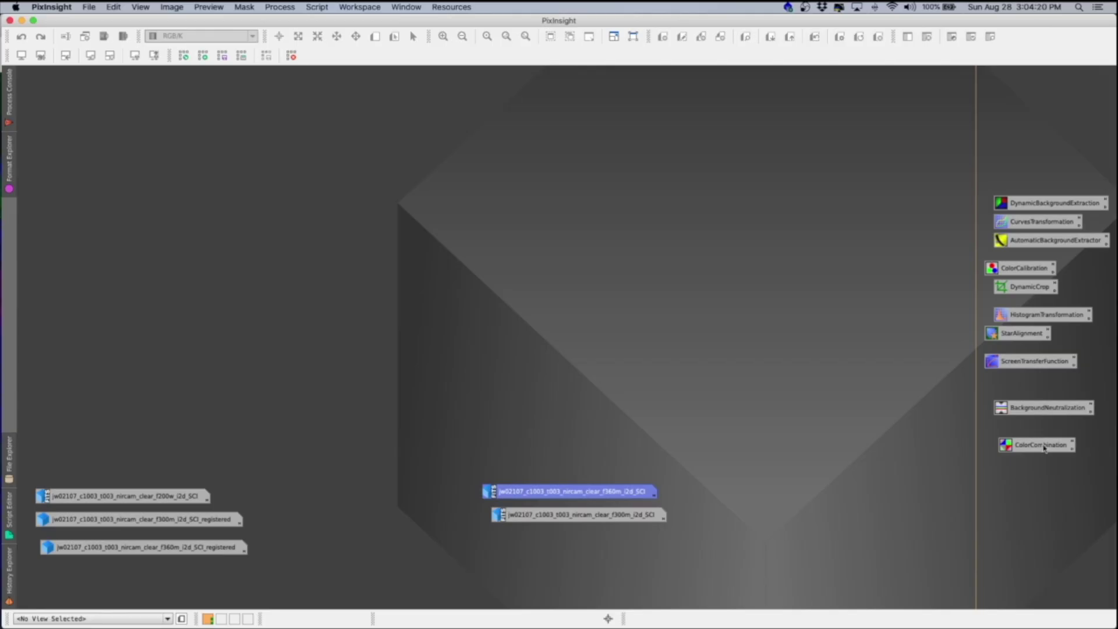
{"action": "left_click", "coordinate": [1043, 445]}
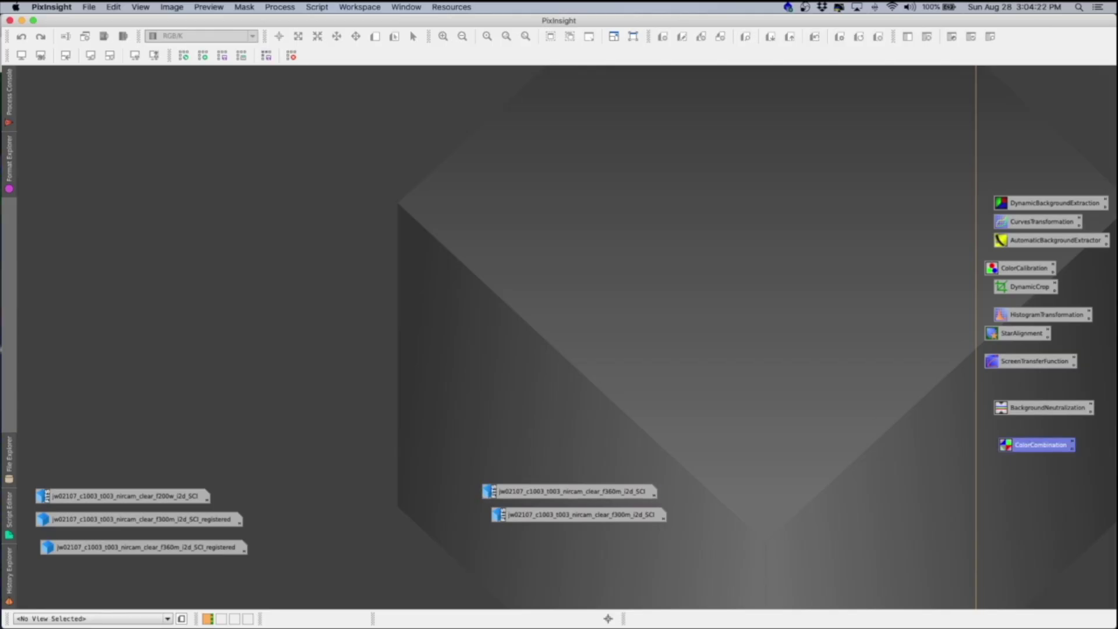
{"action": "left_click_drag", "start_coordinate": [145, 259], "coordinate": [607, 208]}
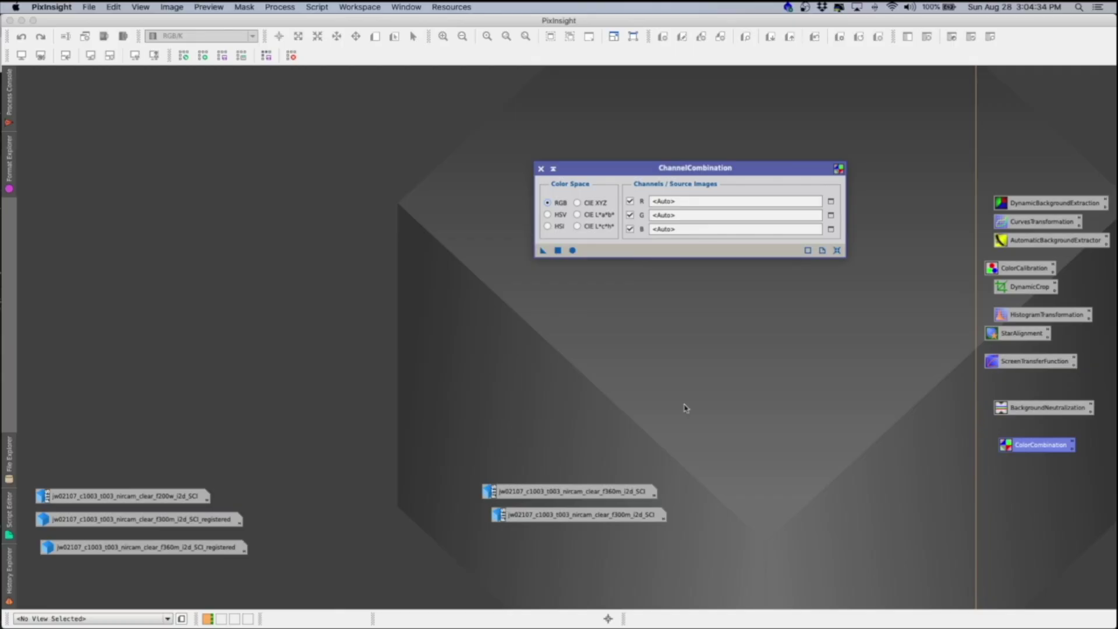
{"action": "left_click", "coordinate": [830, 202]}
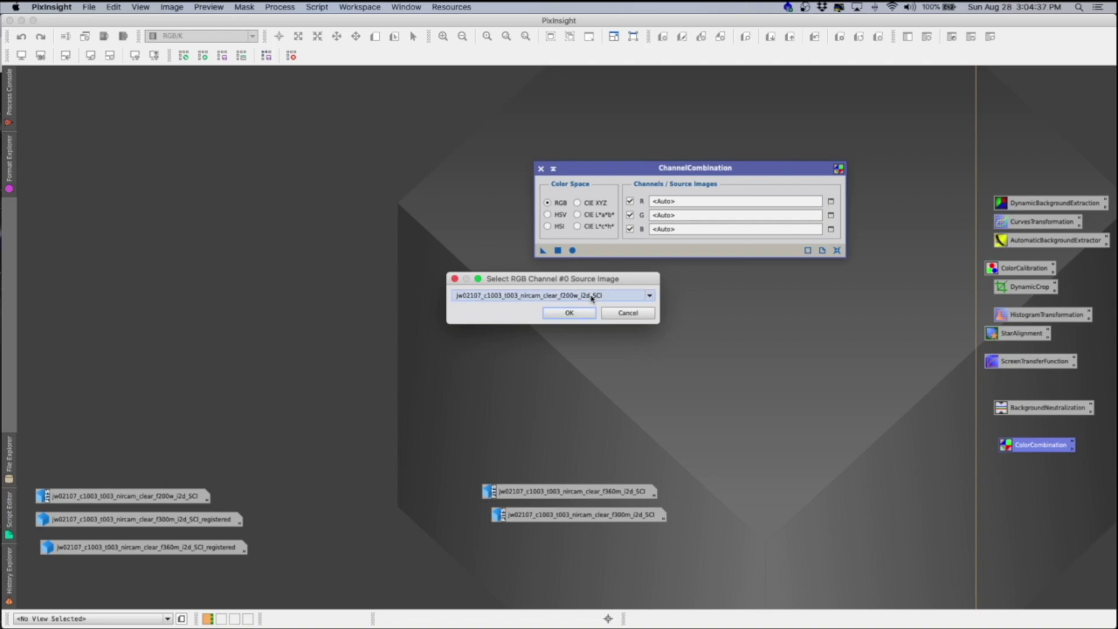
{"action": "left_click", "coordinate": [650, 295]}
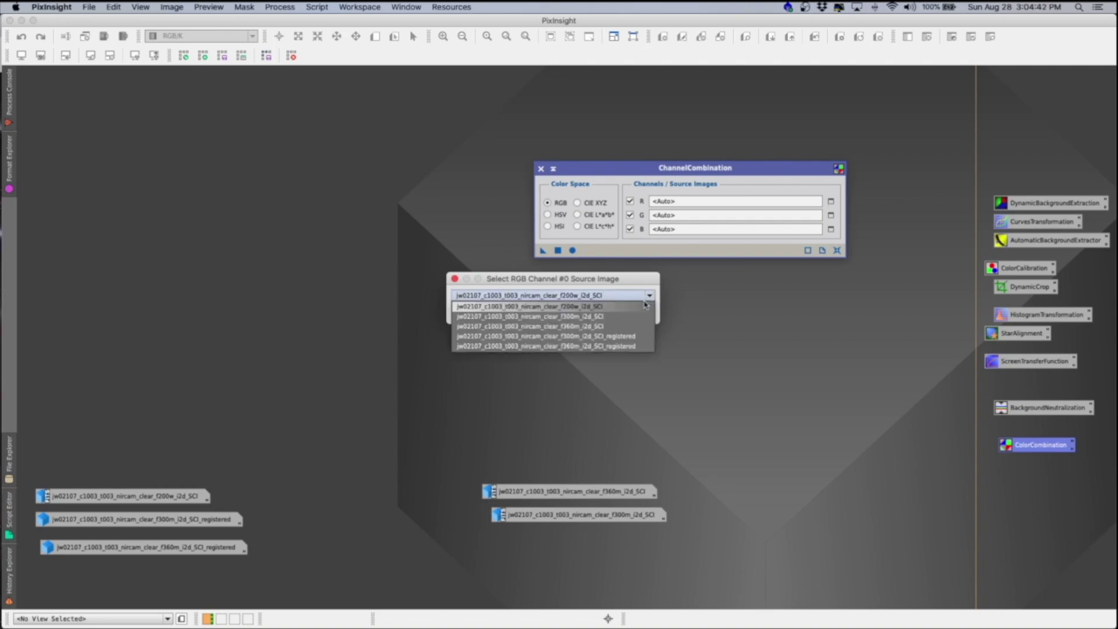
{"action": "left_click", "coordinate": [617, 347]}
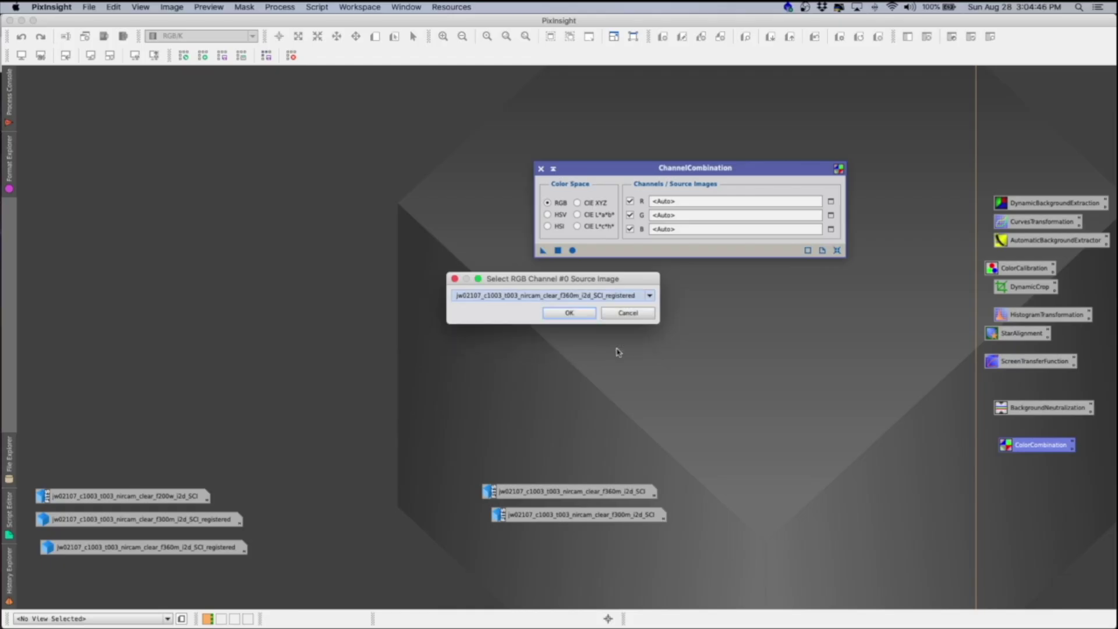
{"action": "left_click", "coordinate": [571, 319]}
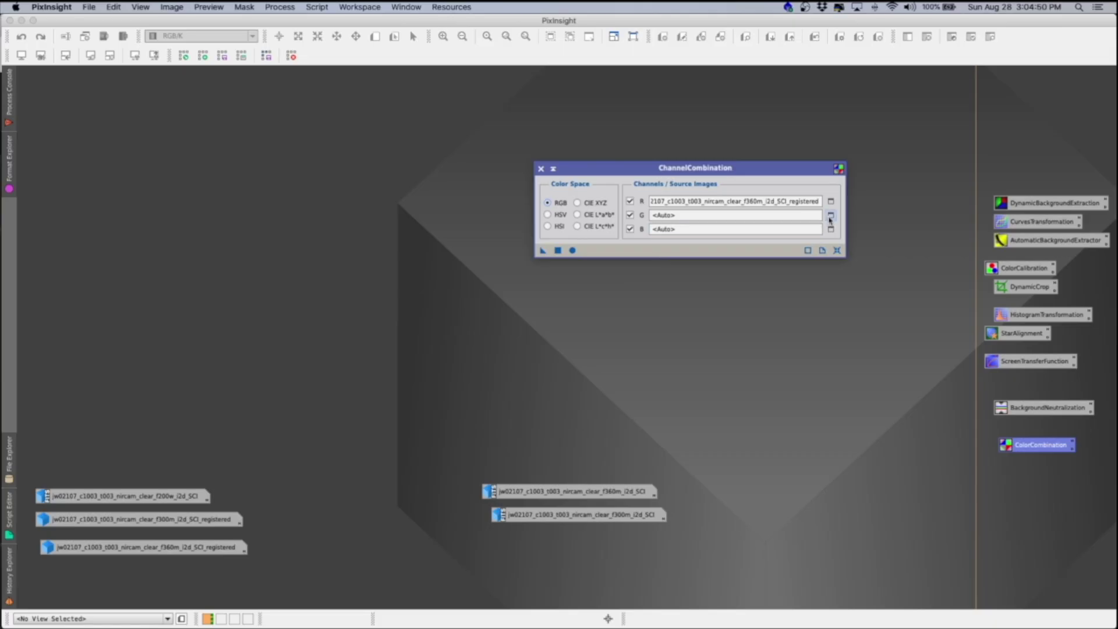
Assign the registered f300m image to the green channel and jw02107_c1003_t003_nircam_clear_f200w_i2d_SCI to the blue channel.
{"action": "left_click", "coordinate": [831, 215]}
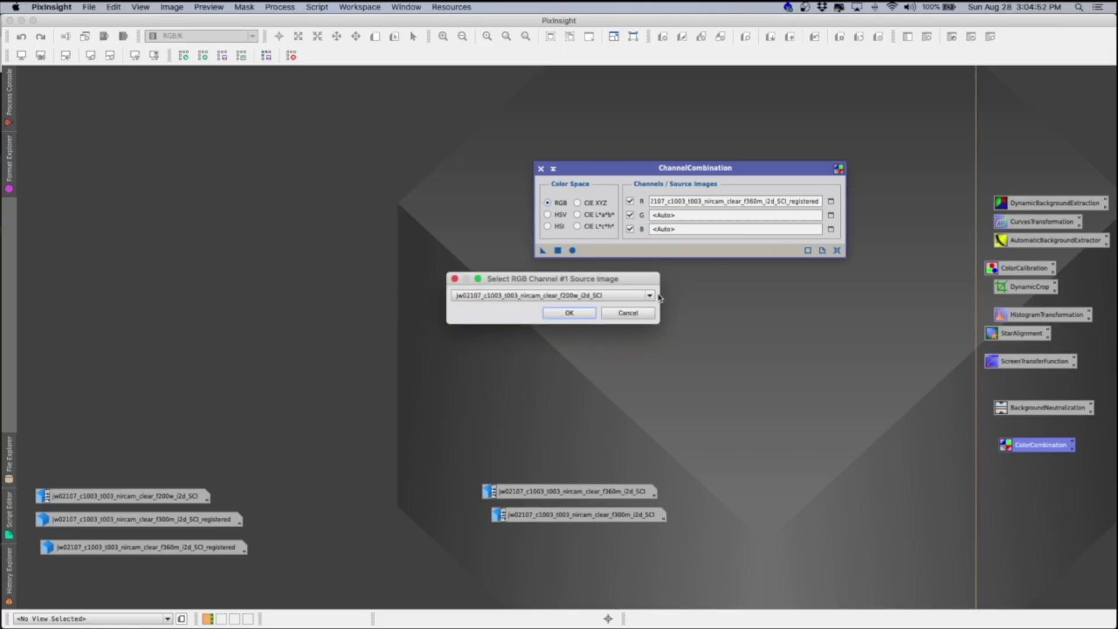
{"action": "left_click", "coordinate": [652, 296]}
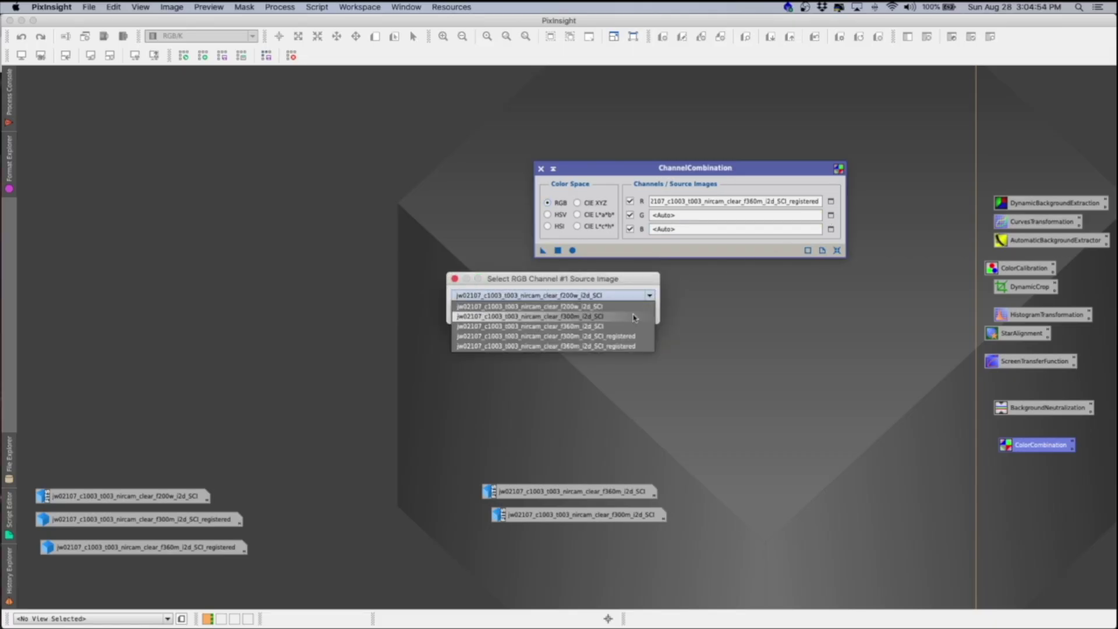
{"action": "left_click", "coordinate": [625, 337]}
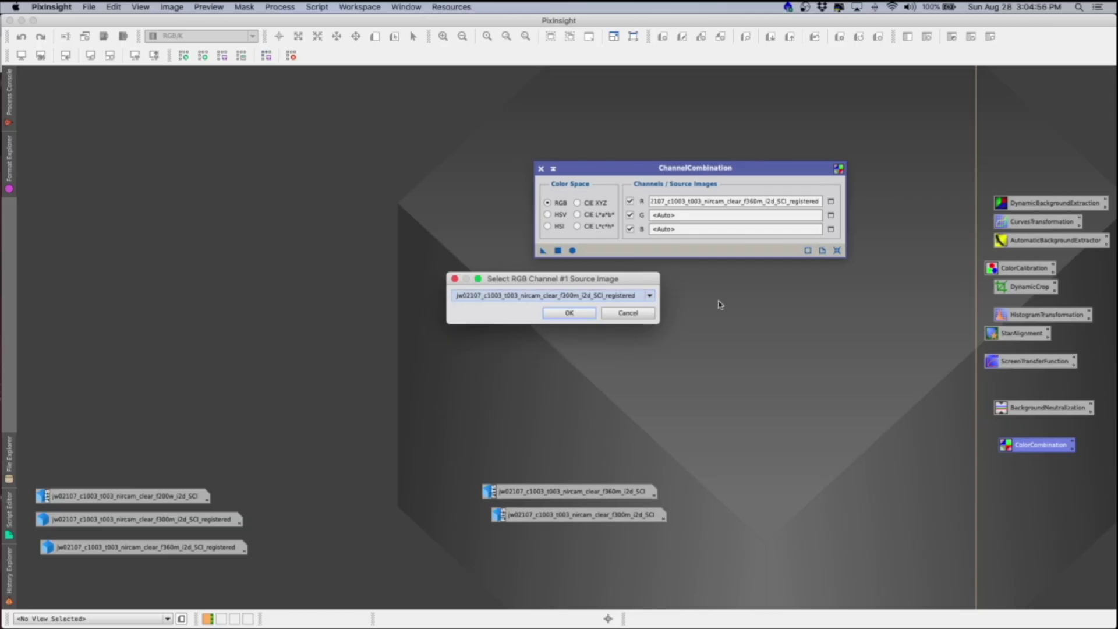
{"action": "left_click", "coordinate": [578, 317]}
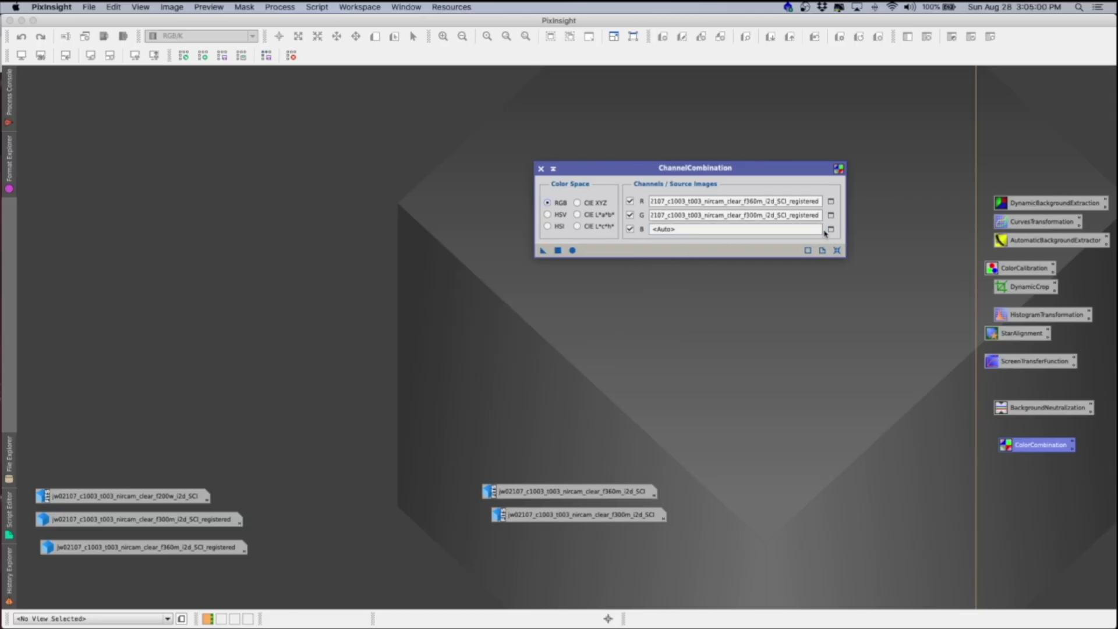
{"action": "left_click", "coordinate": [831, 230]}
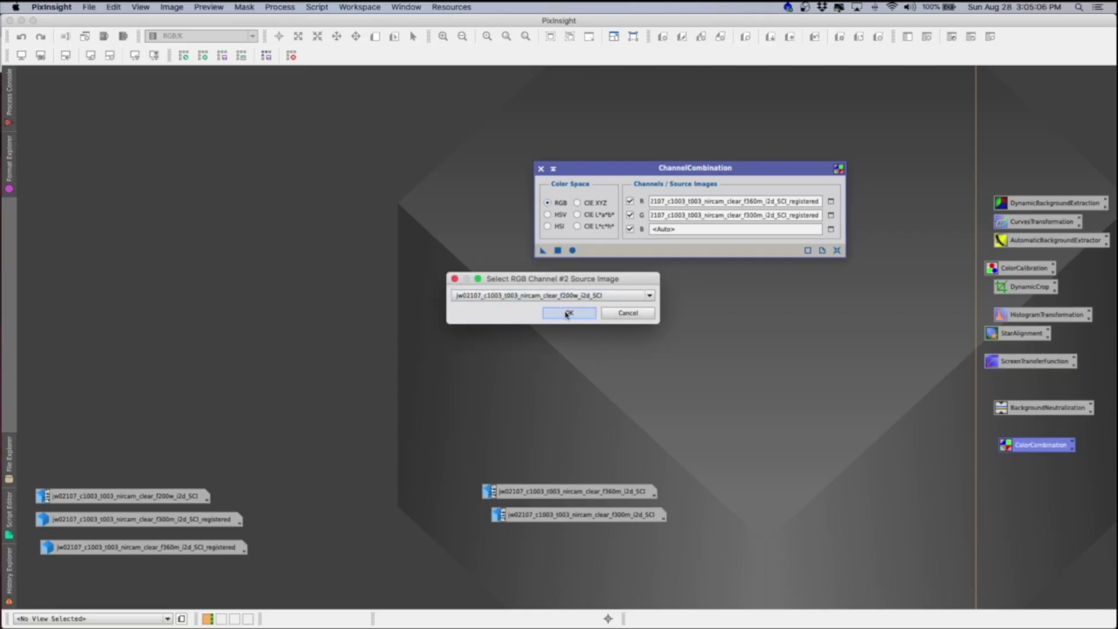
{"action": "left_click", "coordinate": [567, 313]}
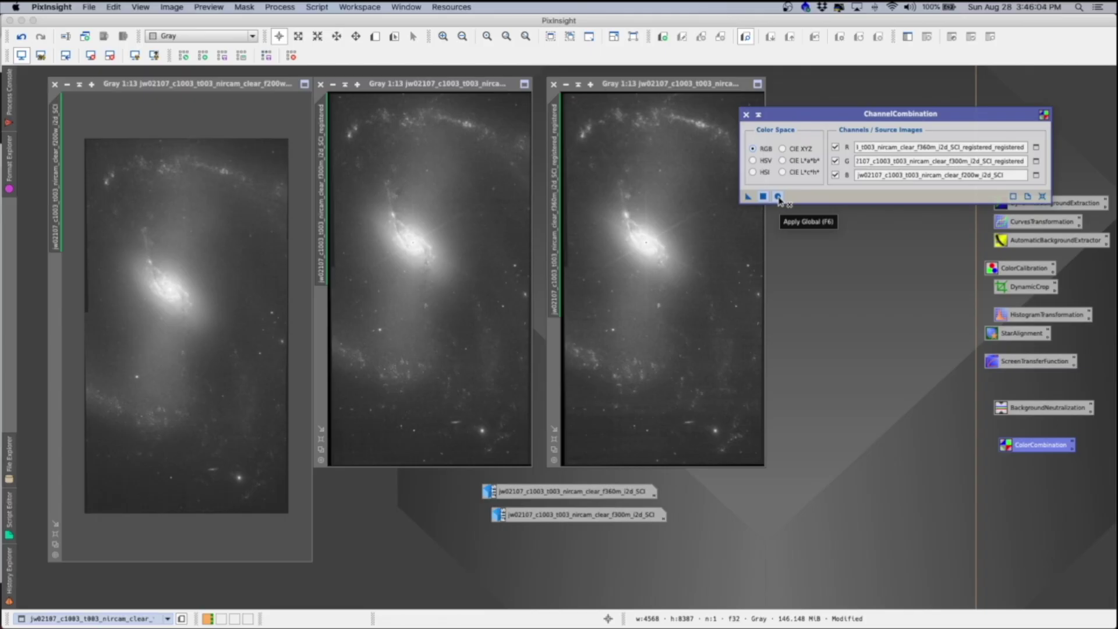
Combine the three channels into a new RGB image and auto-stretch its display, clearing the minimized originals out of its way.
{"action": "left_click", "coordinate": [778, 198]}
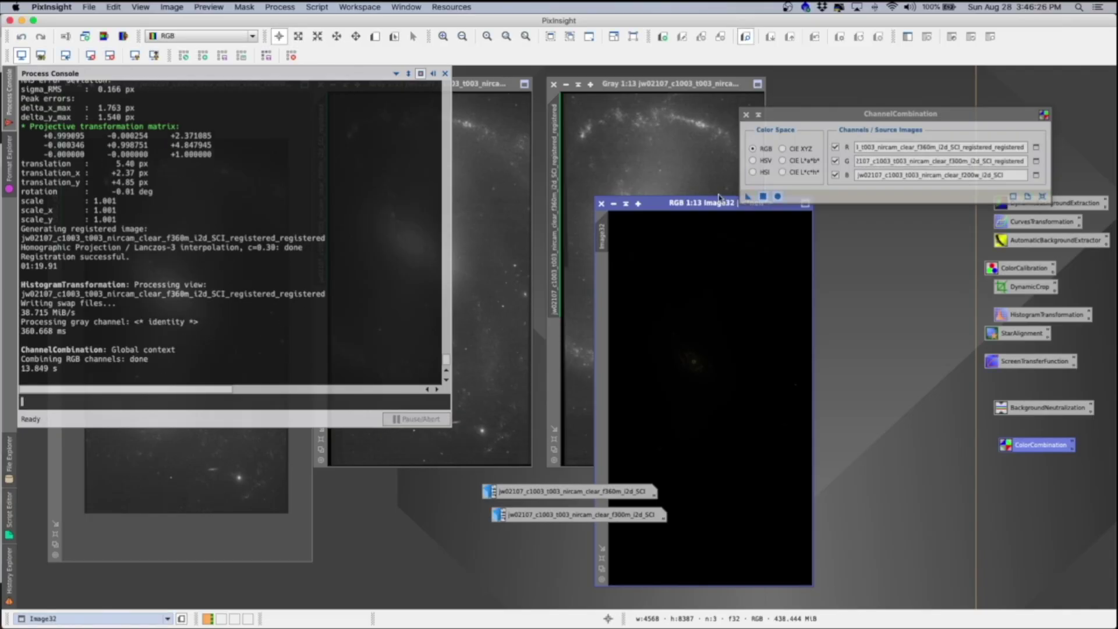
{"action": "left_click_drag", "start_coordinate": [719, 200], "coordinate": [604, 127]}
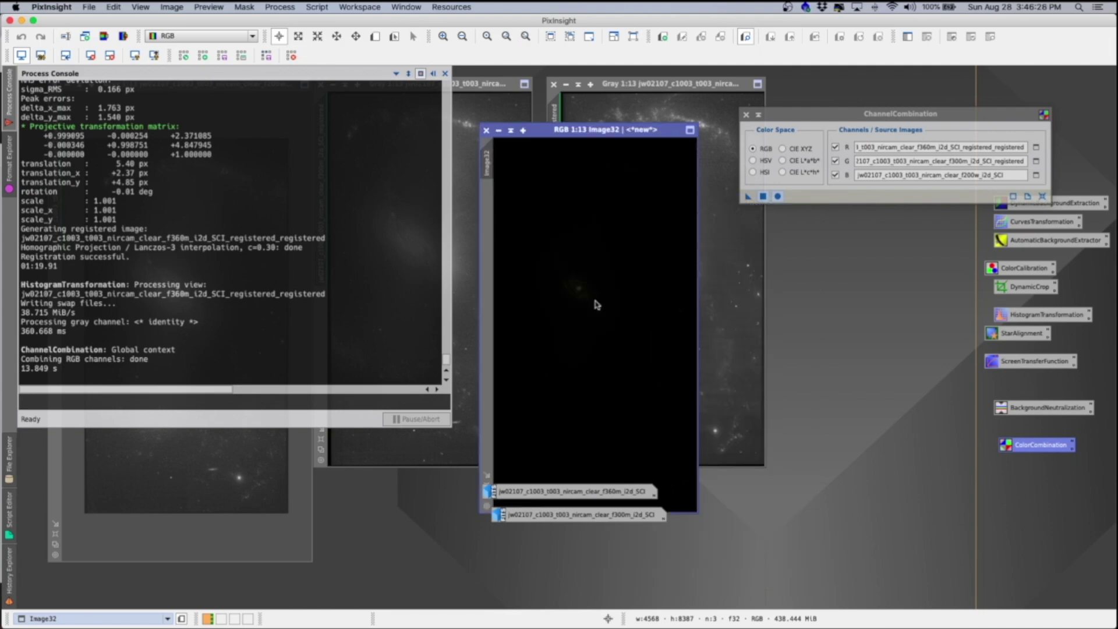
{"action": "left_click_drag", "start_coordinate": [573, 493], "coordinate": [838, 518]}
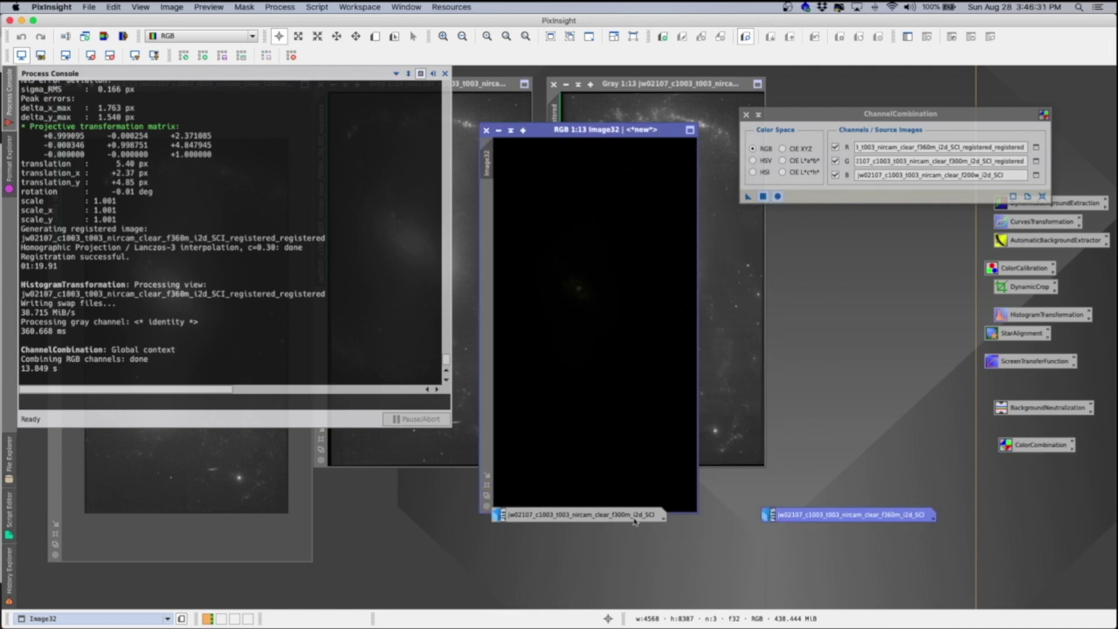
{"action": "left_click_drag", "start_coordinate": [634, 521], "coordinate": [833, 546]}
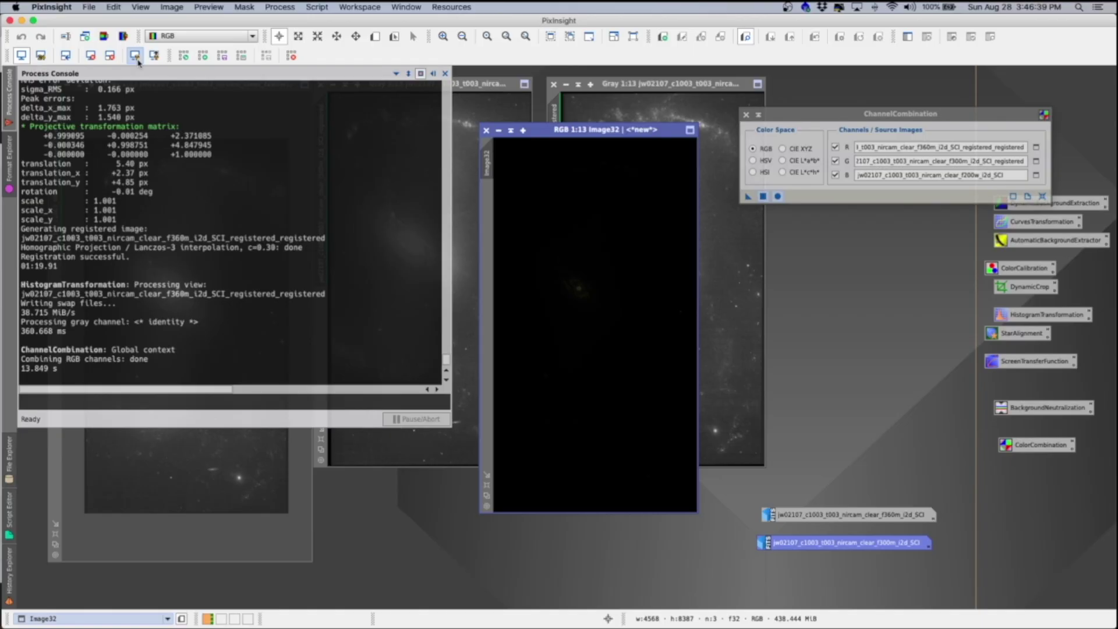
{"action": "left_click", "coordinate": [137, 58]}
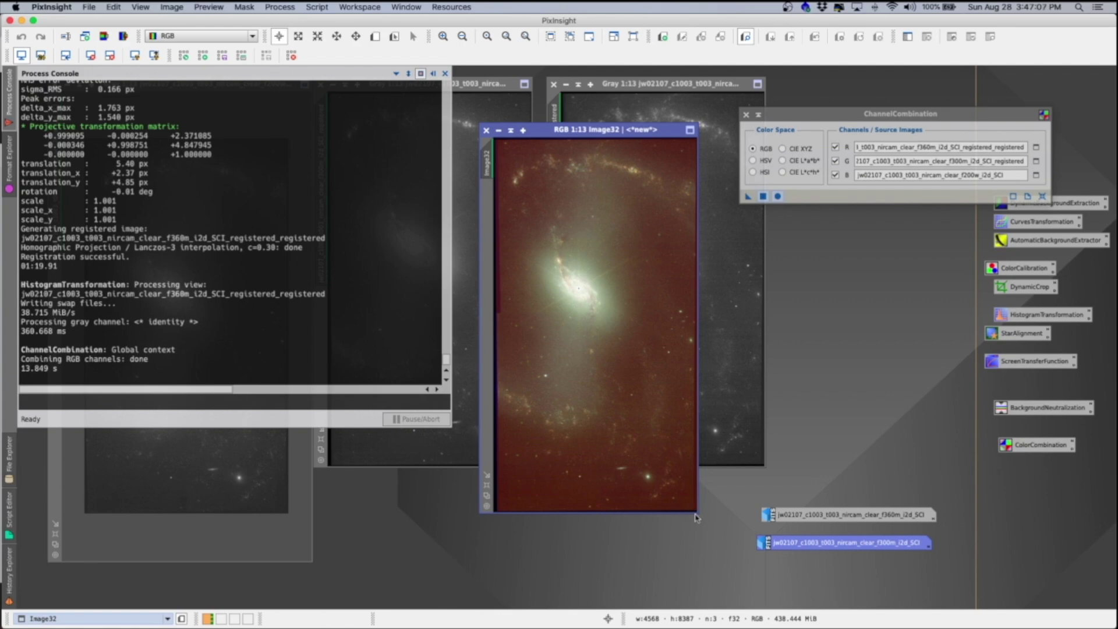
Enlarge and reposition the RGB image's window and close ChannelCombination.
{"action": "left_click_drag", "start_coordinate": [696, 517], "coordinate": [801, 587]}
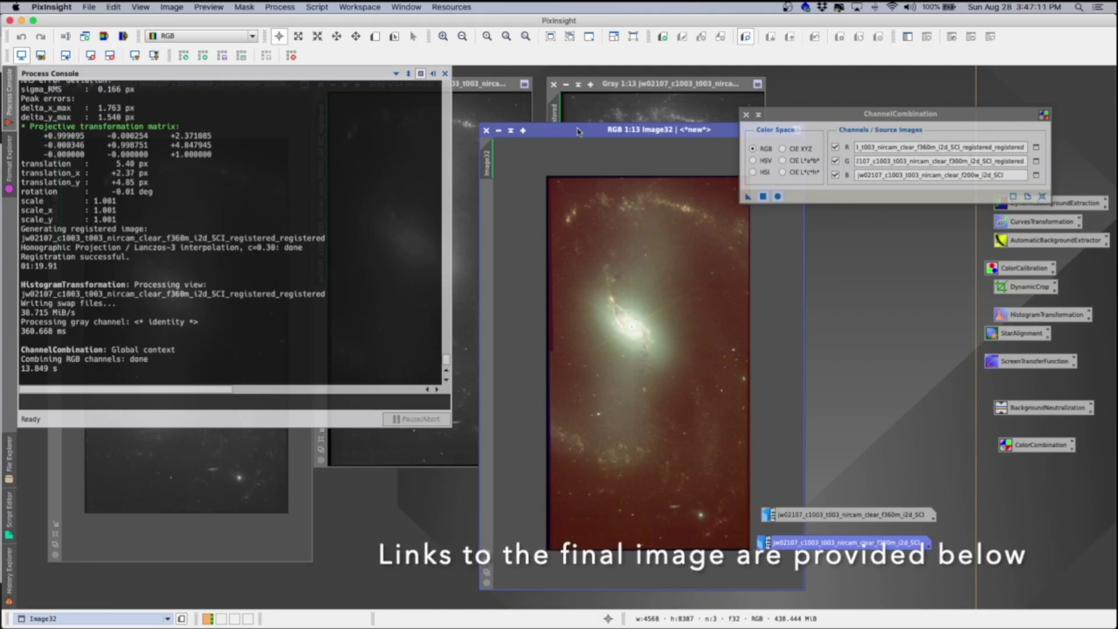
{"action": "left_click_drag", "start_coordinate": [578, 131], "coordinate": [422, 55]}
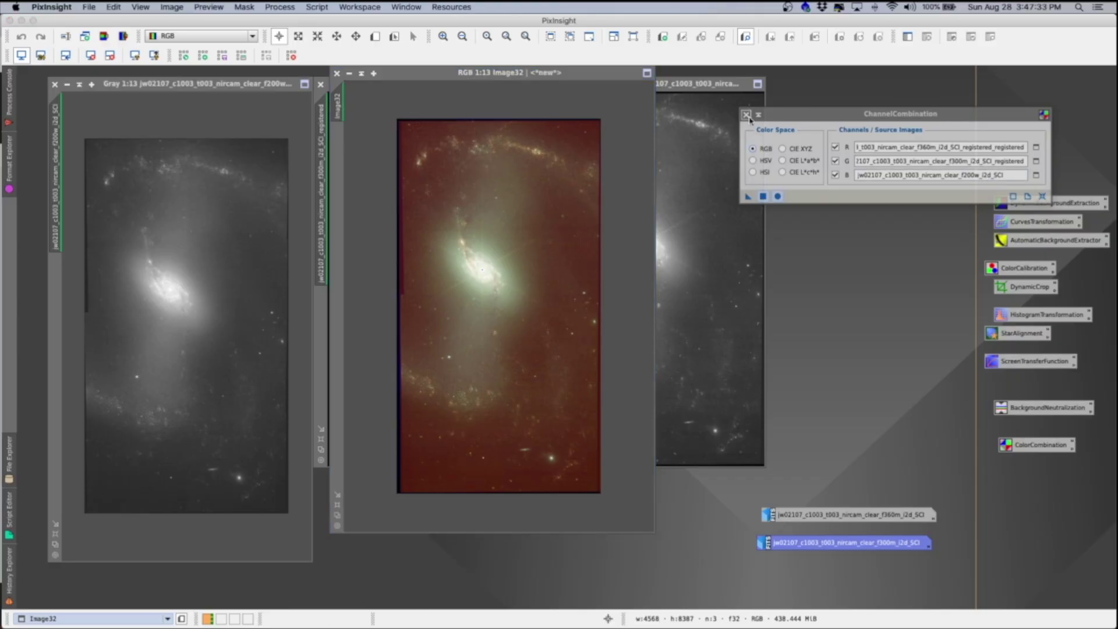
{"action": "left_click", "coordinate": [747, 114]}
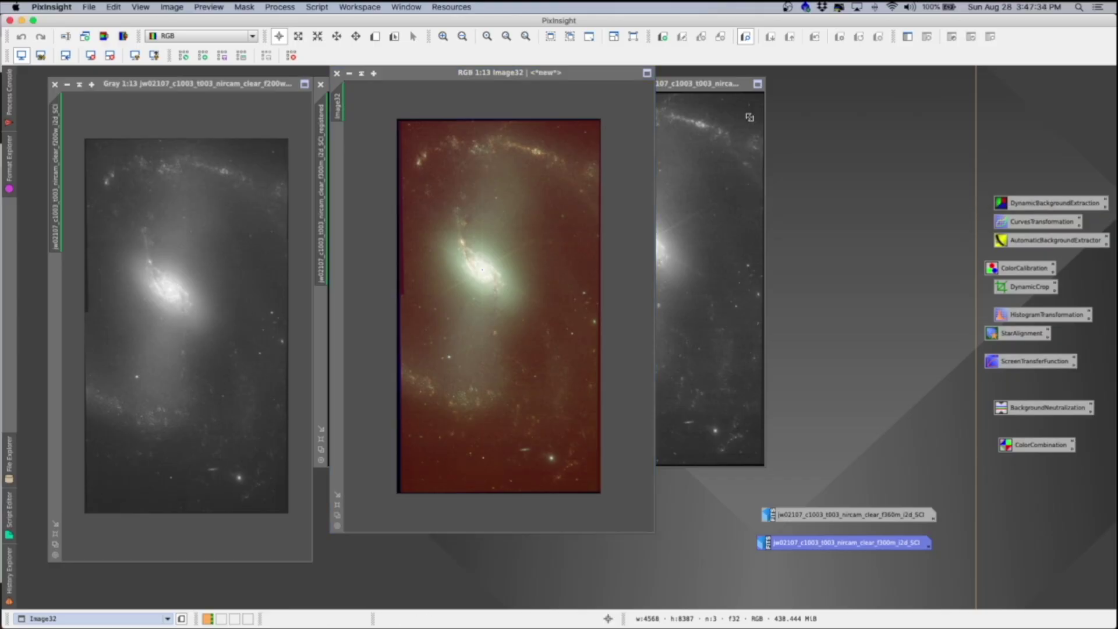
Minimize the grayscale registered f360m and f200w source images.
{"action": "left_click", "coordinate": [689, 93]}
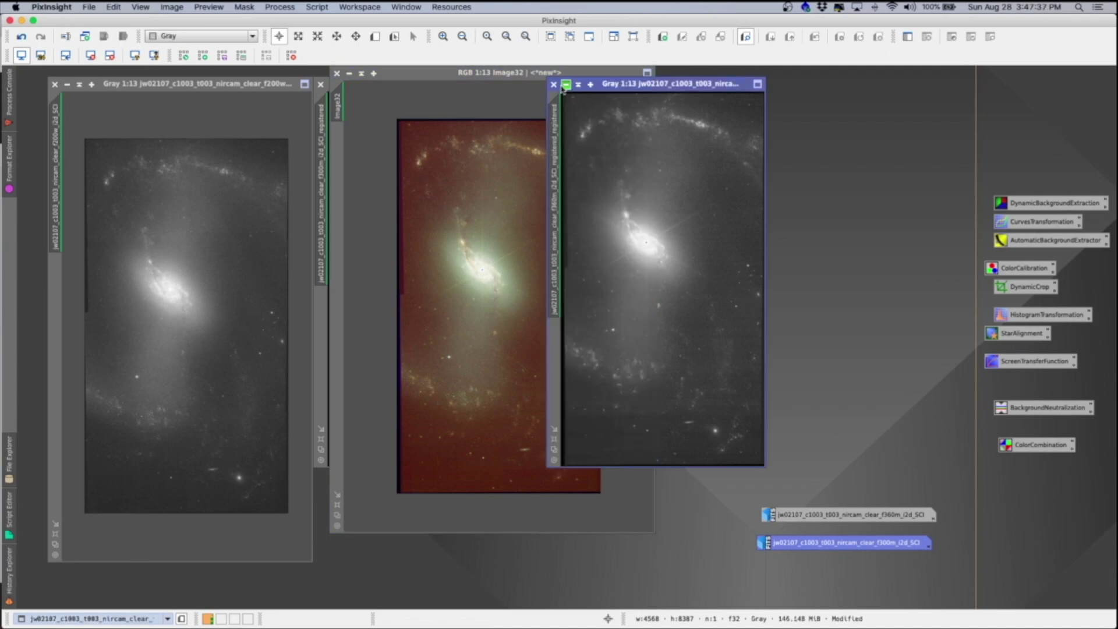
{"action": "left_click", "coordinate": [578, 83]}
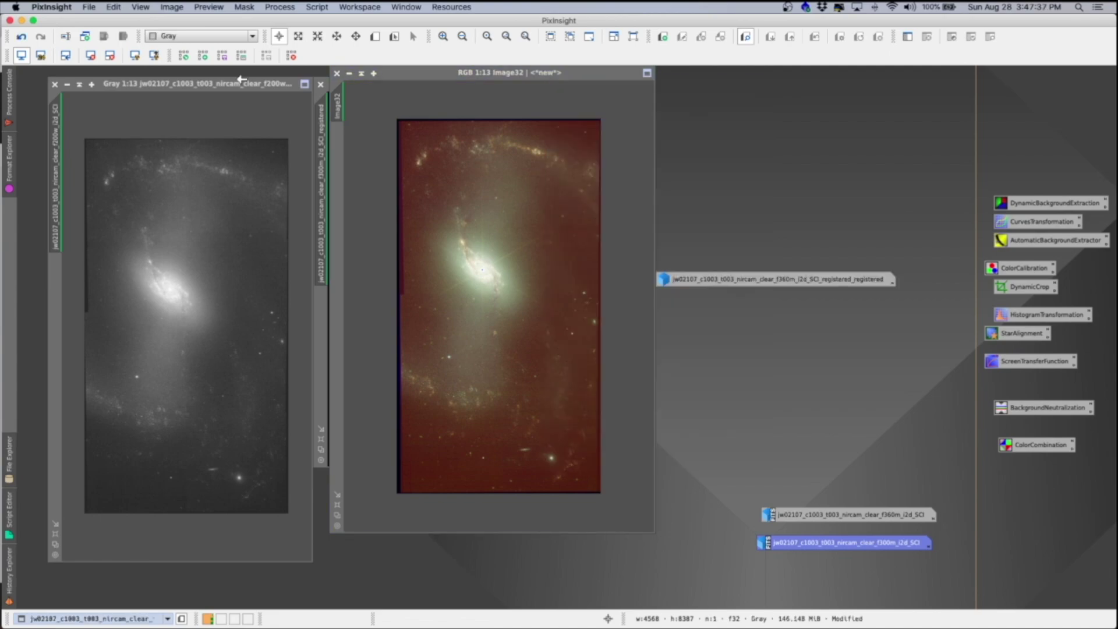
{"action": "left_click", "coordinate": [67, 85]}
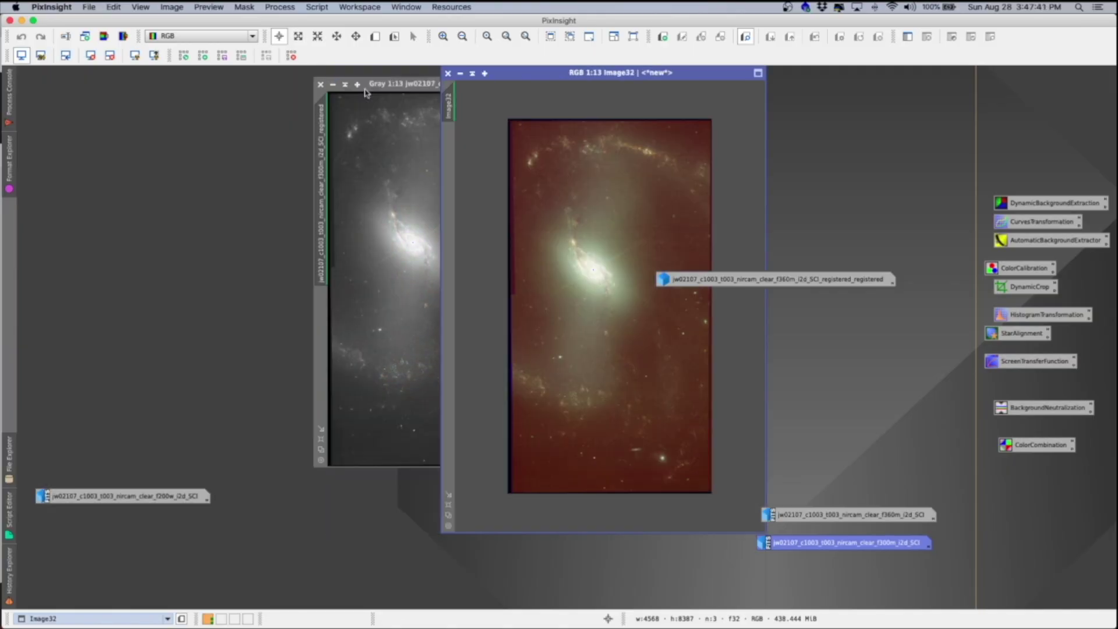
Minimize the registered f300m image and move the RGB image window into the free workspace area.
{"action": "left_click", "coordinate": [320, 85]}
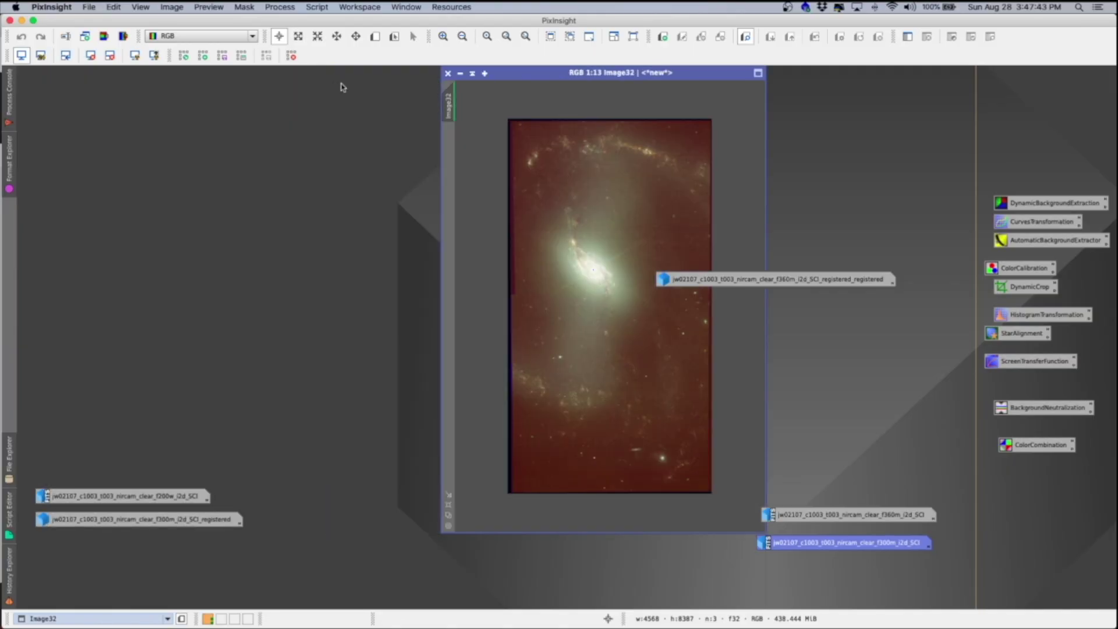
{"action": "left_click_drag", "start_coordinate": [573, 78], "coordinate": [411, 91]}
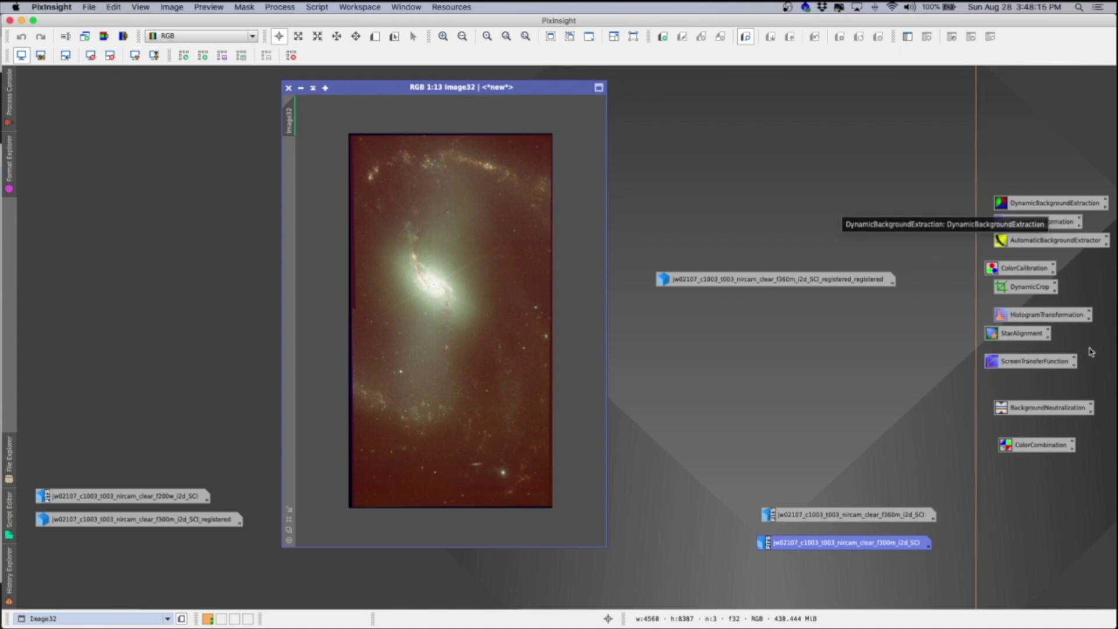
{"action": "double_click", "coordinate": [1062, 411]}
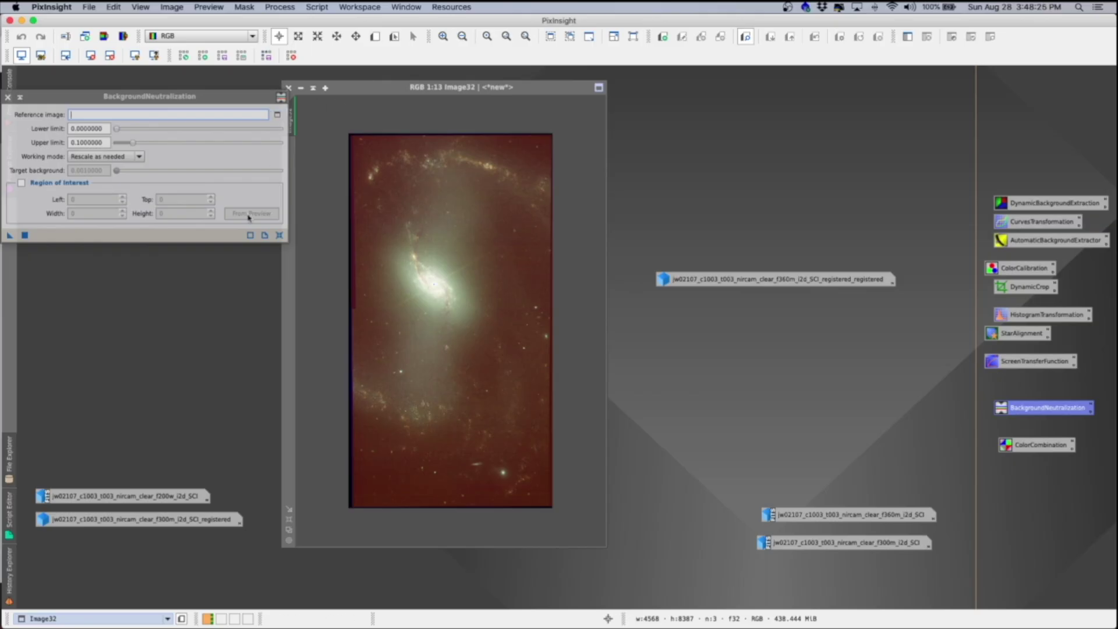
{"action": "left_click_drag", "start_coordinate": [60, 99], "coordinate": [85, 98]}
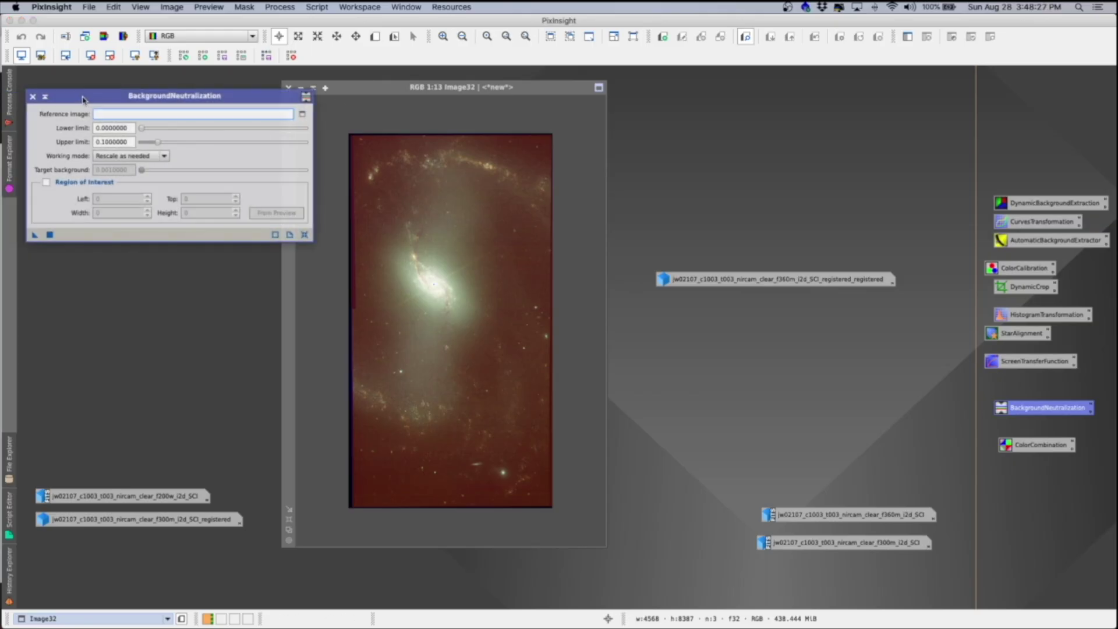
{"action": "left_click", "coordinate": [32, 97]}
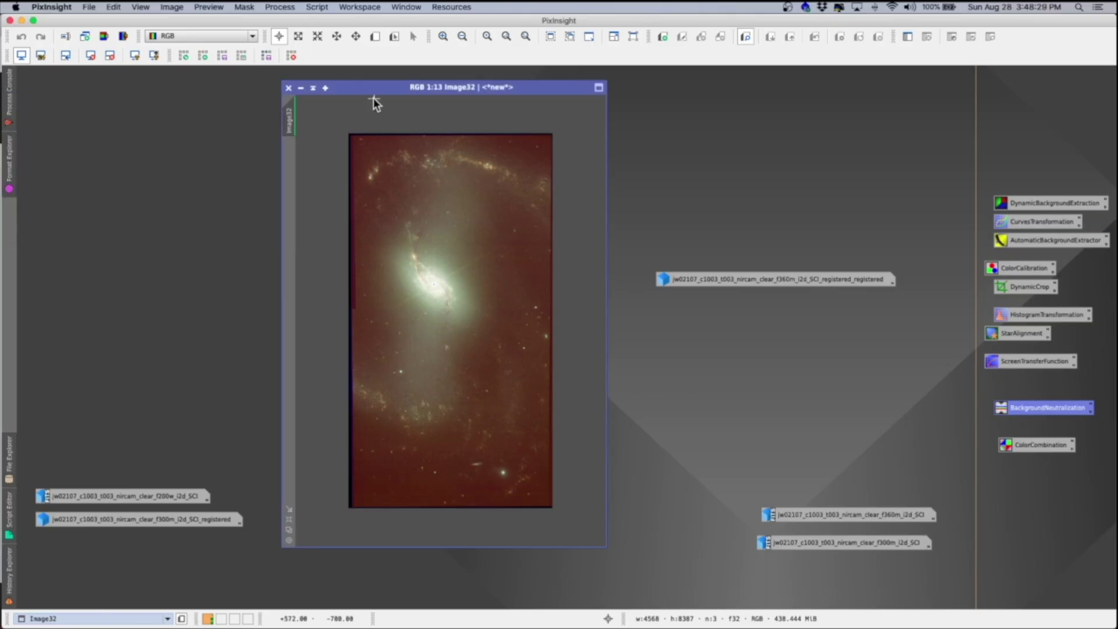
Save the RGB image in the NGC 1365 folder as NGC-1365_RAW_RGB_(20220828).fits, in 32-bit floating point format, and hide the process console.
{"action": "left_click", "coordinate": [92, 7]}
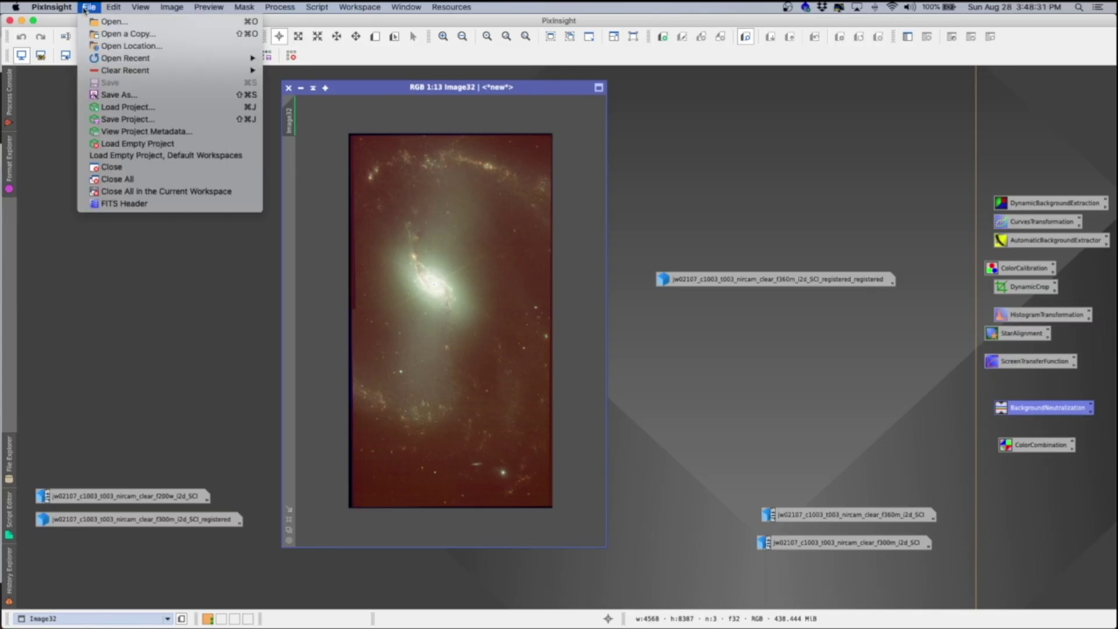
{"action": "left_click", "coordinate": [119, 94]}
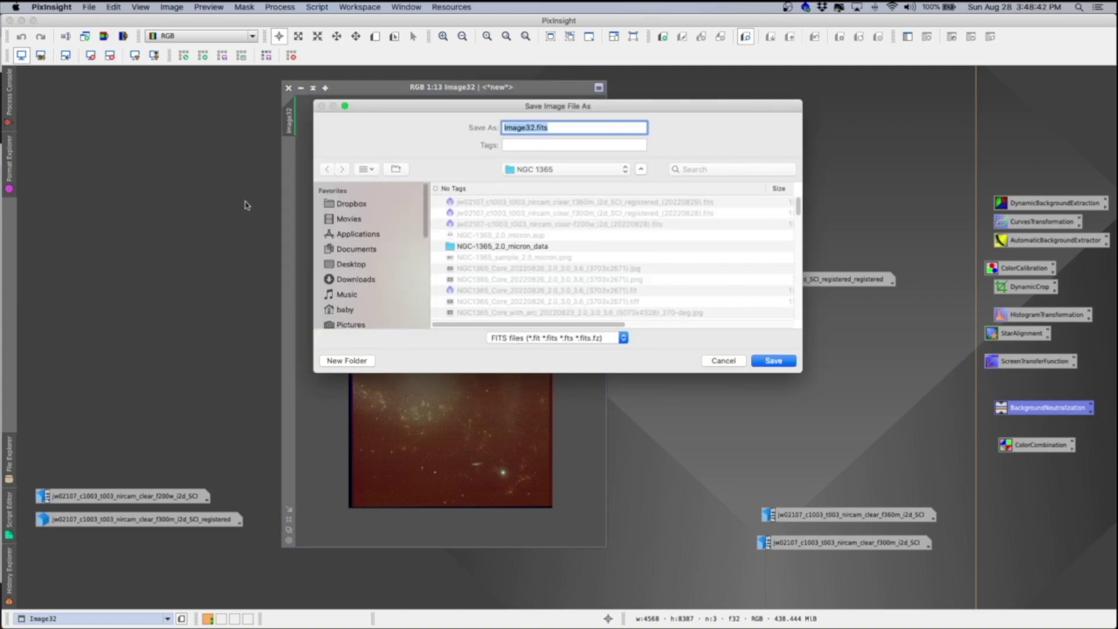
{"action": "left_click", "coordinate": [532, 127]}
{"action": "double_click", "coordinate": [531, 127]}
{"action": "type", "text": "NGC-1365_RAW_R"}
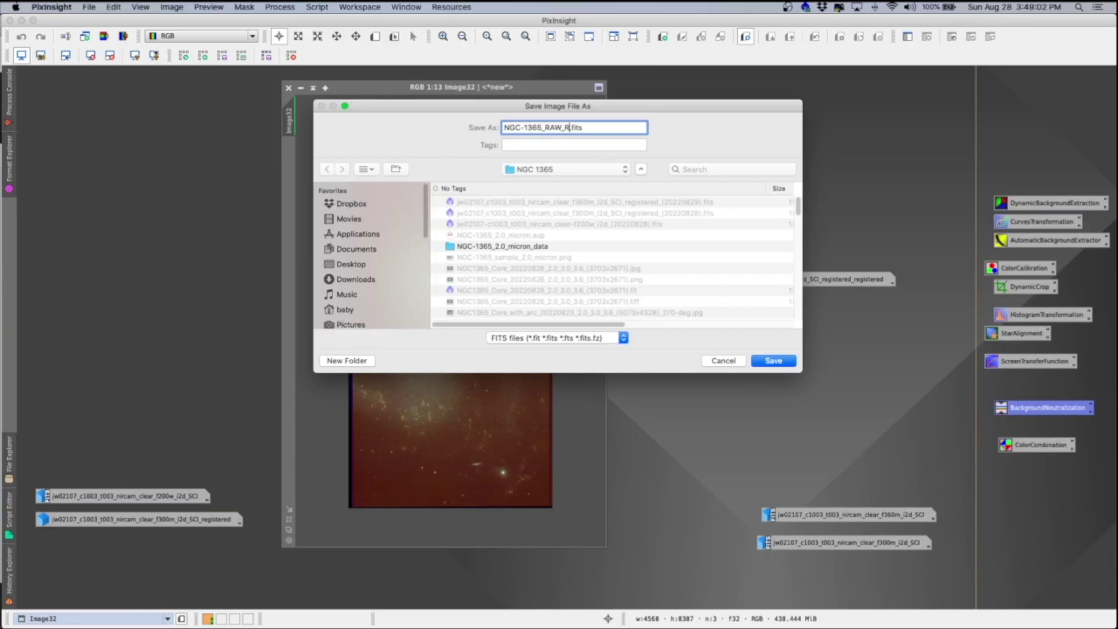
{"action": "type", "text": "GB_(202208"}
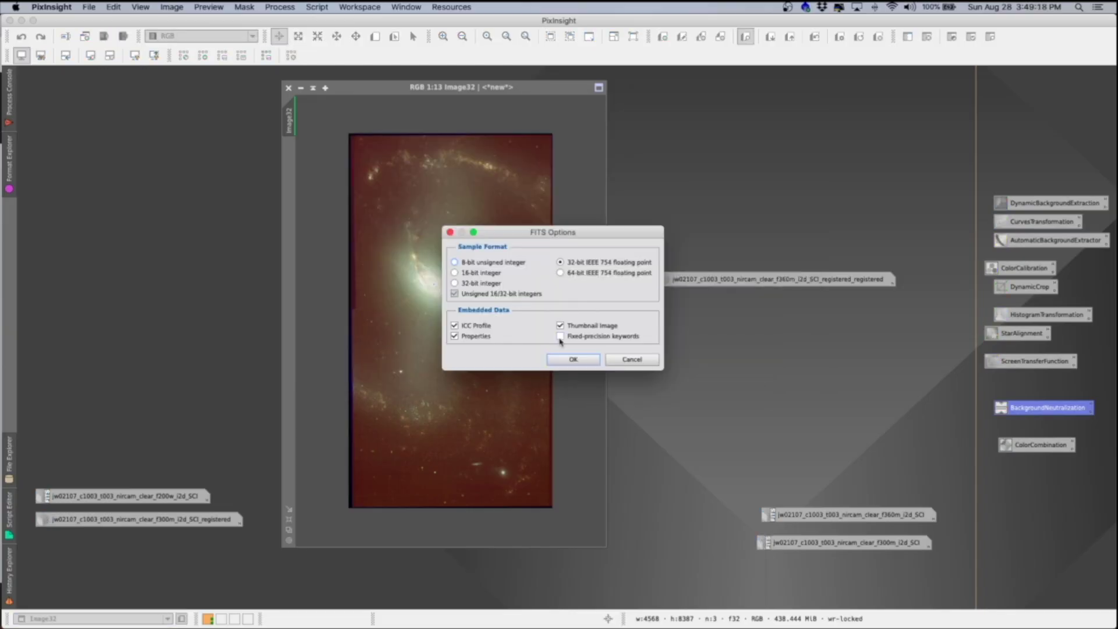
{"action": "left_click", "coordinate": [560, 337]}
{"action": "key", "text": "Return"}
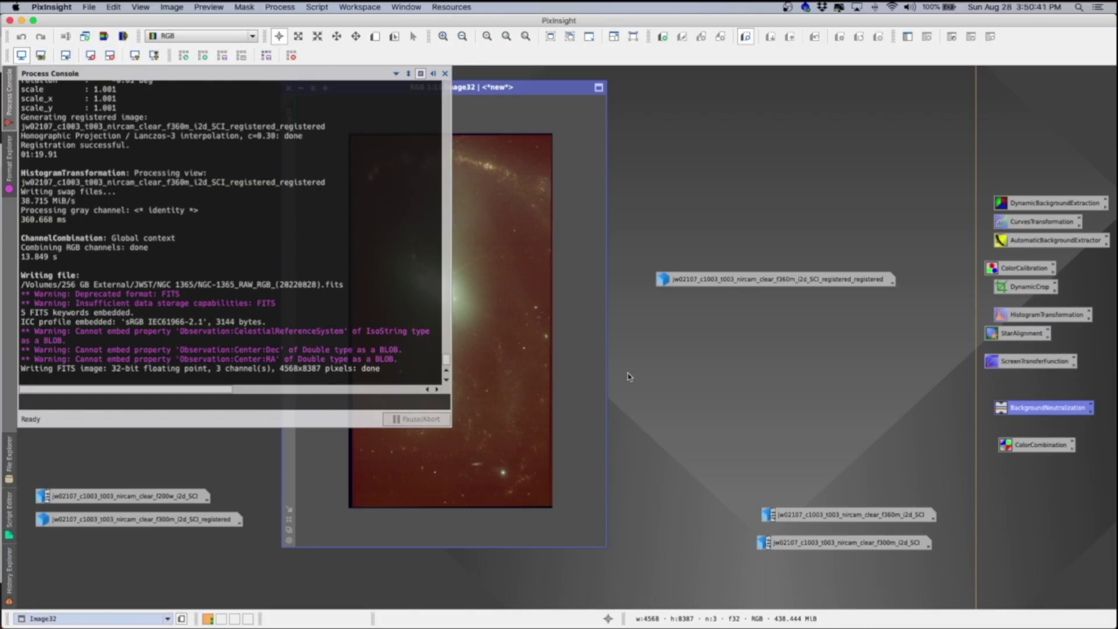
{"action": "left_click", "coordinate": [432, 74]}
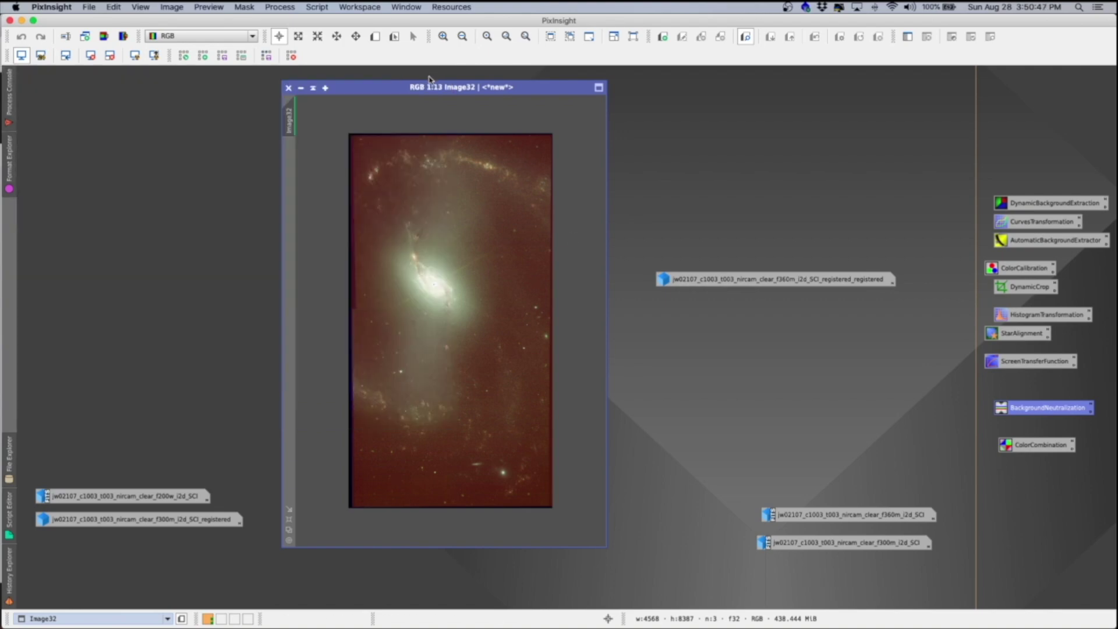
Open the saved NGC-1365_RAW_RGB_(20220828).fits from the NGC 1365 folder and hide the process console.
{"action": "left_click", "coordinate": [89, 8]}
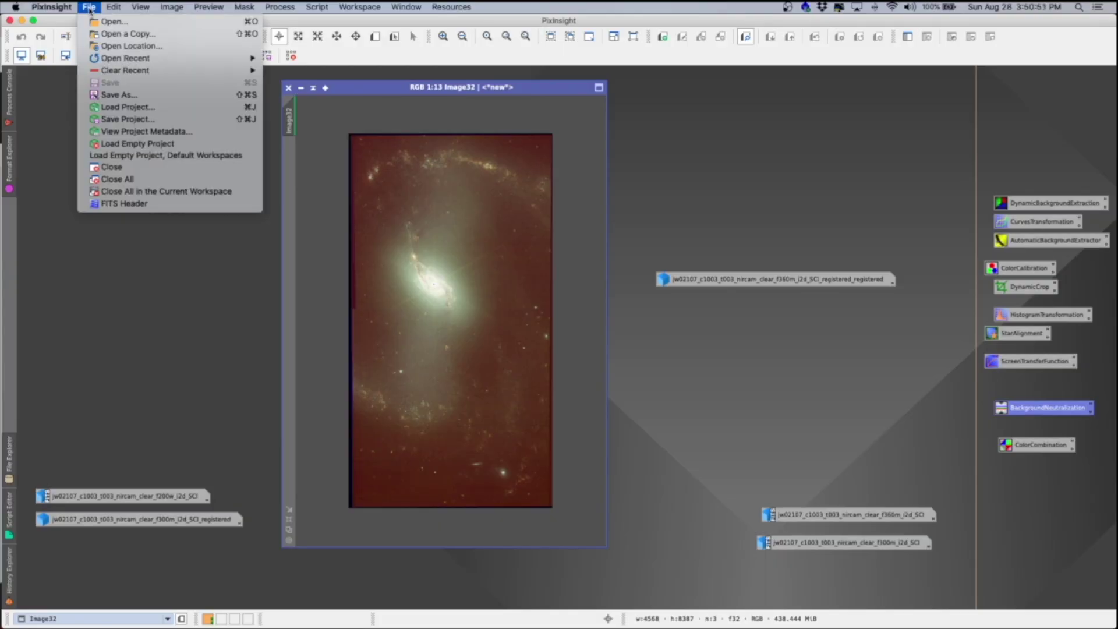
{"action": "left_click", "coordinate": [135, 22]}
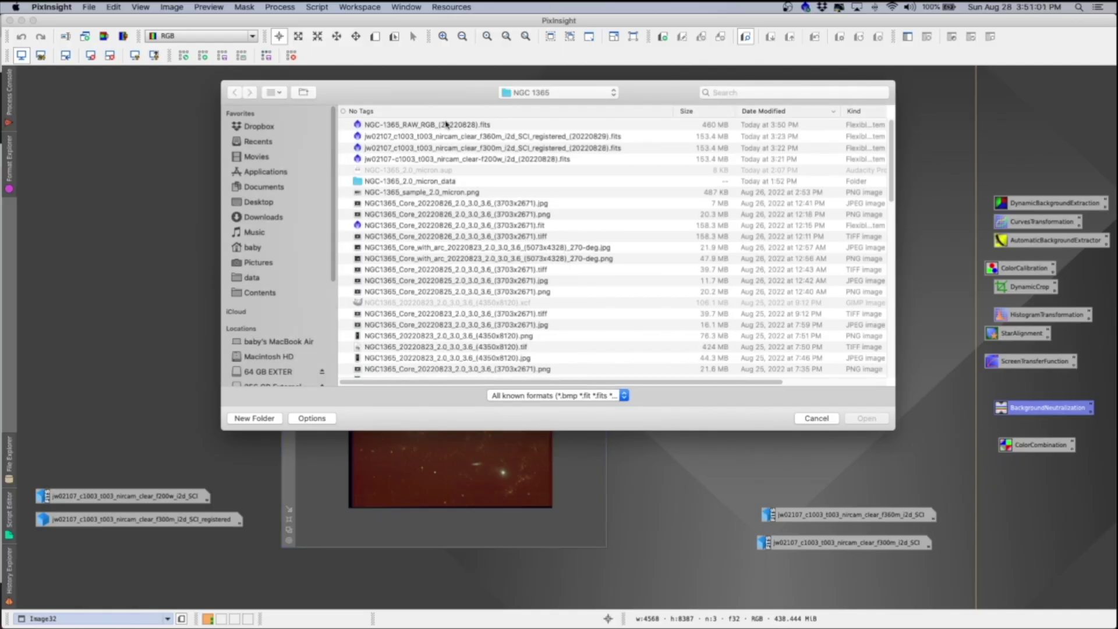
{"action": "left_click", "coordinate": [446, 124]}
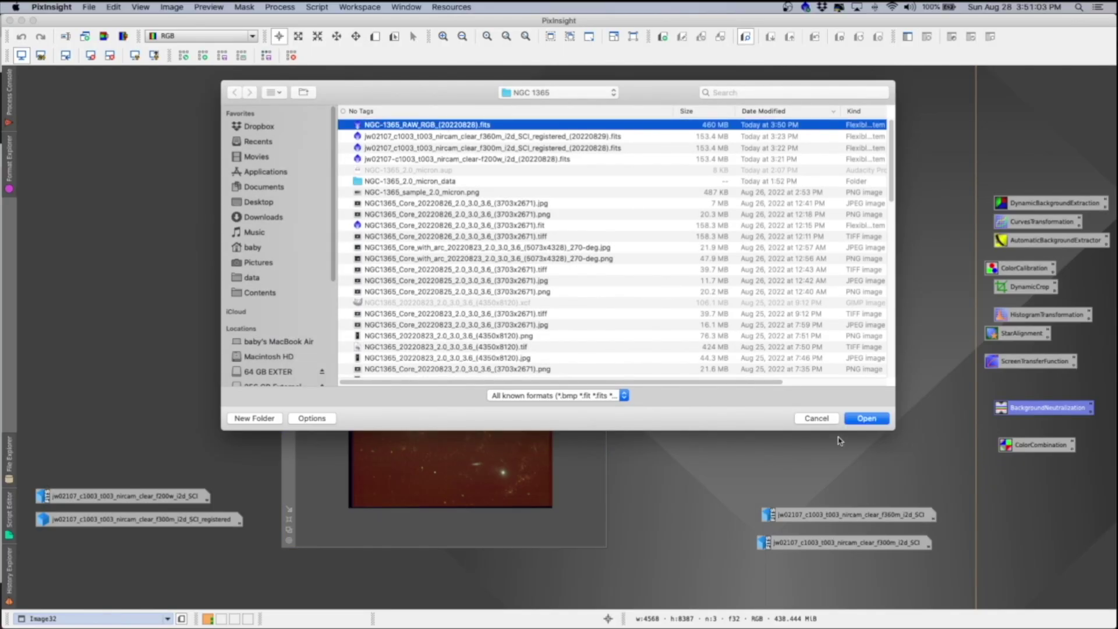
{"action": "left_click", "coordinate": [847, 420]}
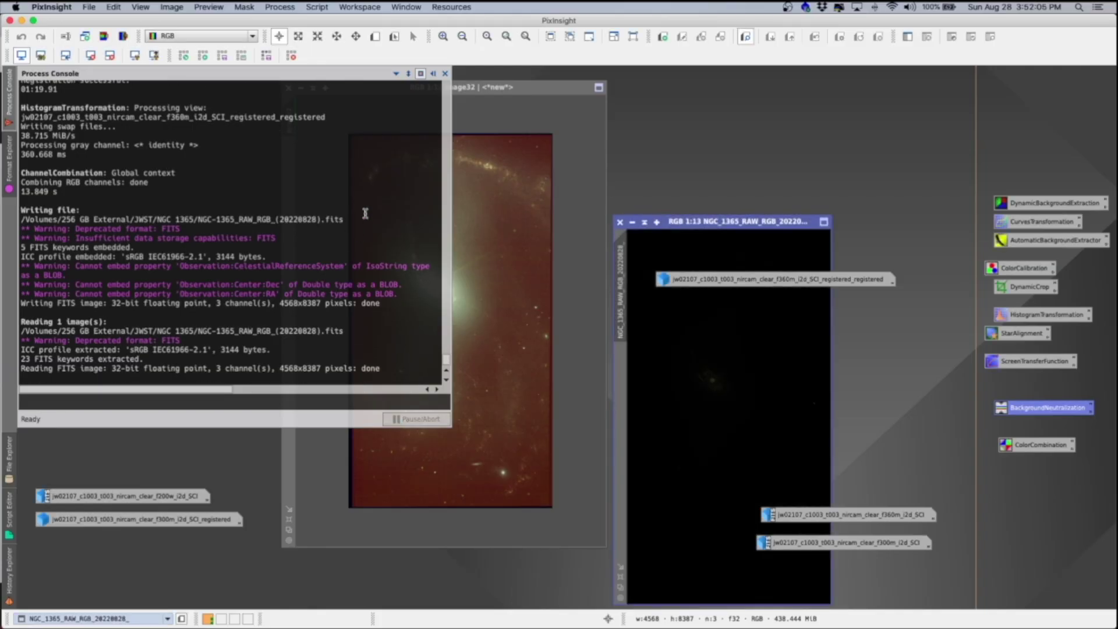
{"action": "left_click", "coordinate": [433, 73]}
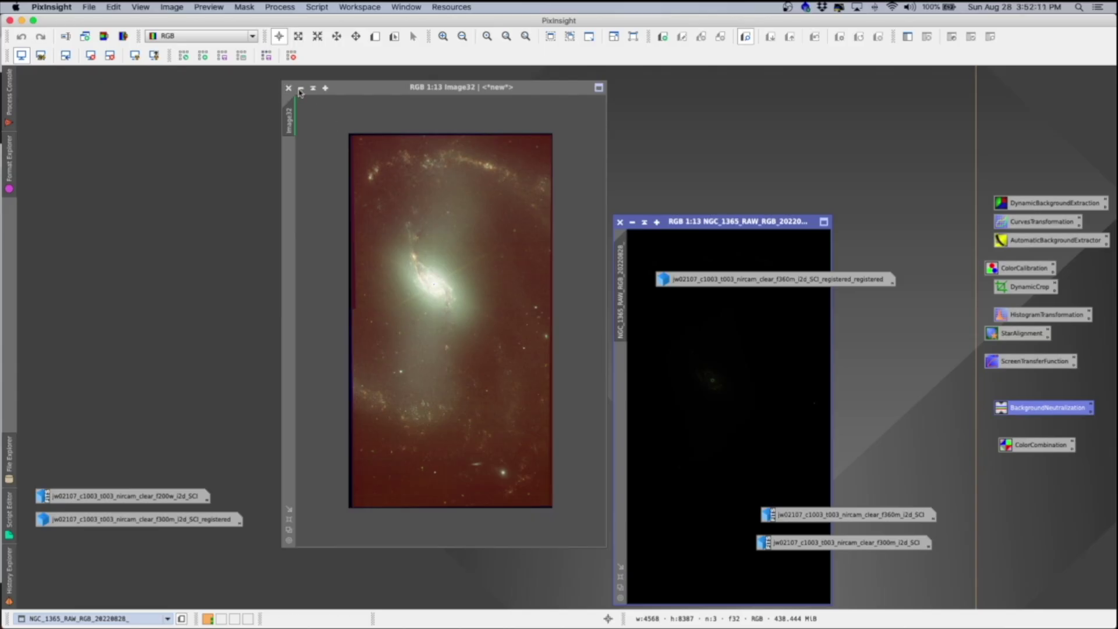
Minimize Image32 and park its icon just above the minimized f200w image.
{"action": "left_click", "coordinate": [300, 87]}
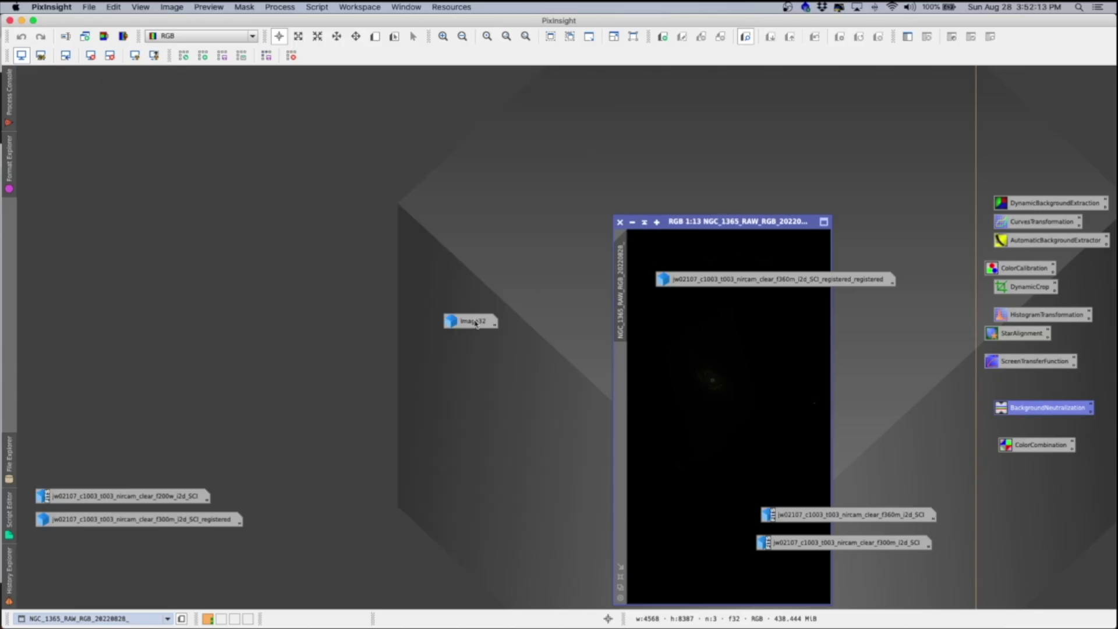
{"action": "left_click_drag", "start_coordinate": [475, 324], "coordinate": [68, 468]}
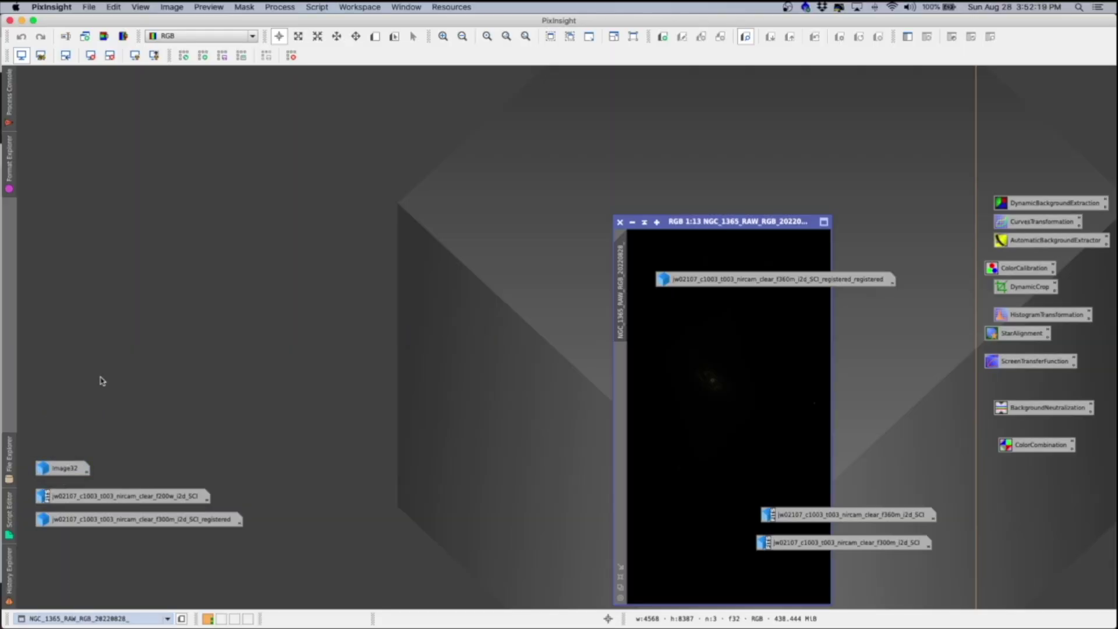
{"action": "left_click", "coordinate": [90, 7]}
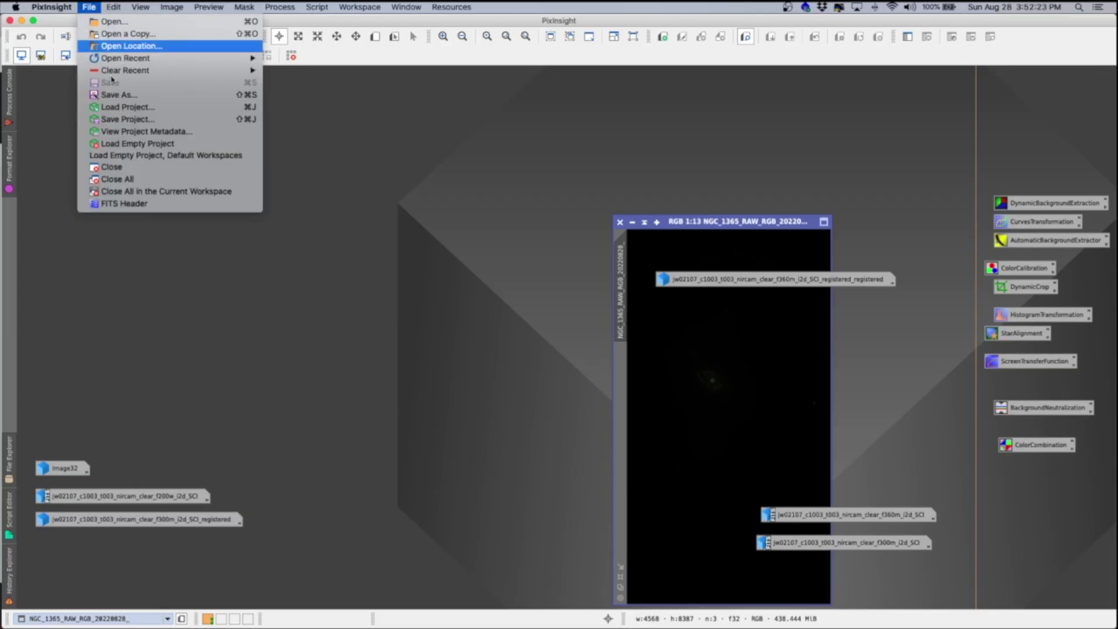
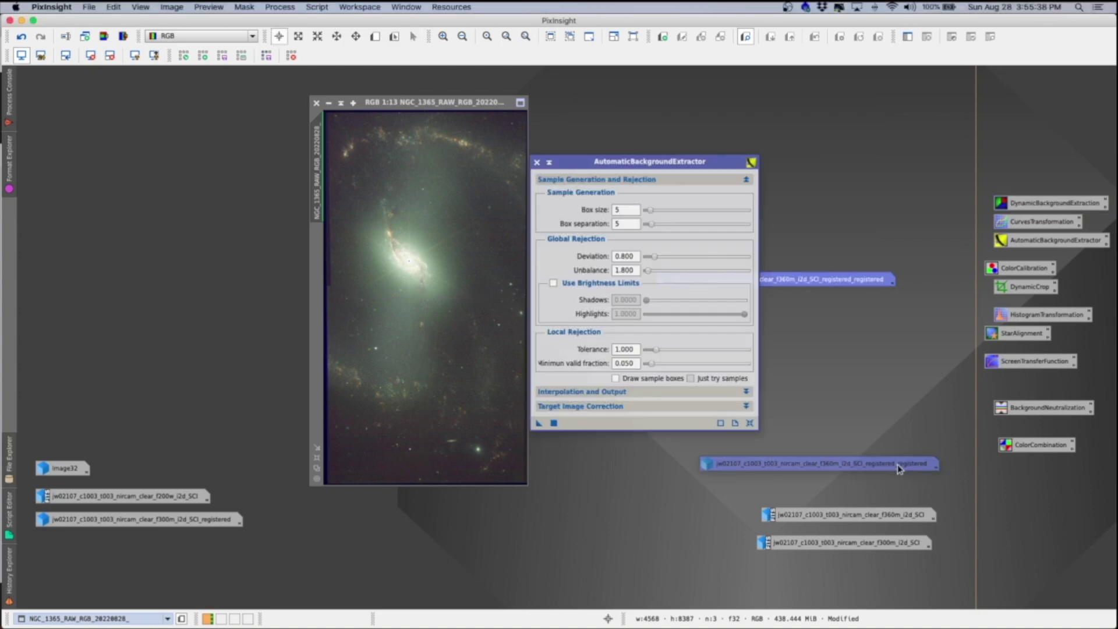
Move the minimized registered f360m image down, clear of the process window and just above the other minimized source images.
{"action": "left_click_drag", "start_coordinate": [896, 463], "coordinate": [902, 477]}
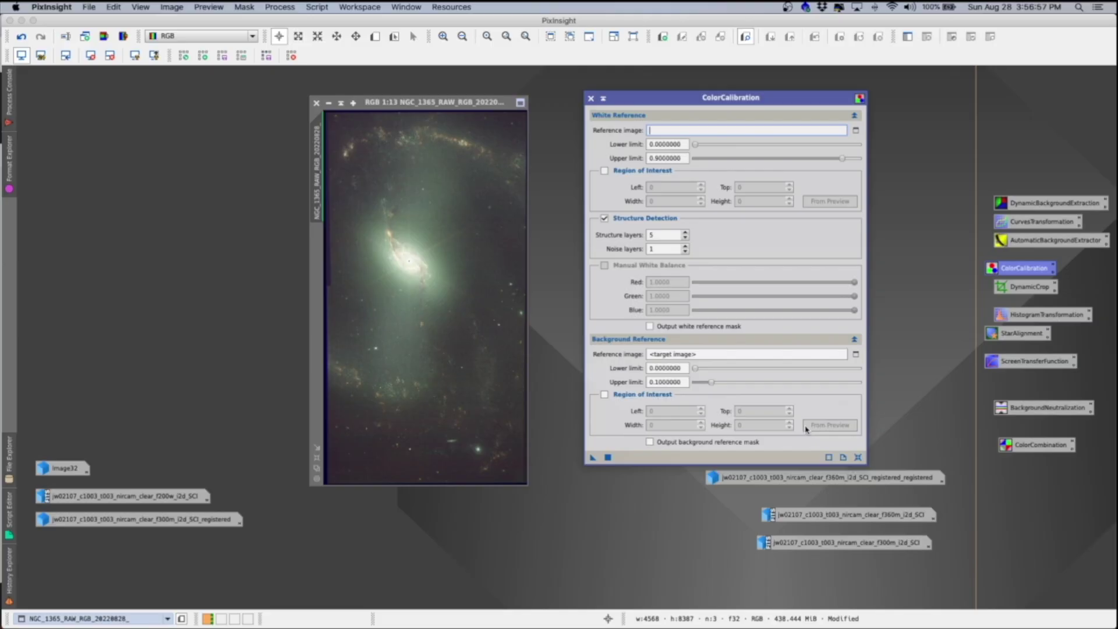
{"action": "left_click_drag", "start_coordinate": [807, 479], "coordinate": [813, 487]}
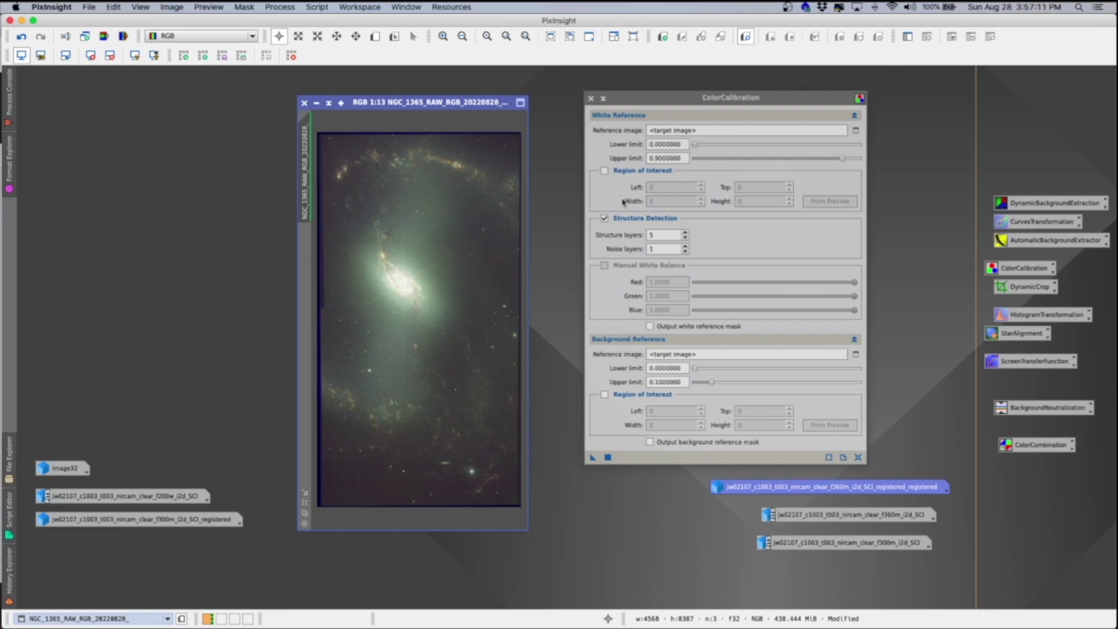
Draw a small preview over the dark background near the lower-left corner of the NGC 1365 image and adjust its position.
{"action": "left_click", "coordinate": [375, 36]}
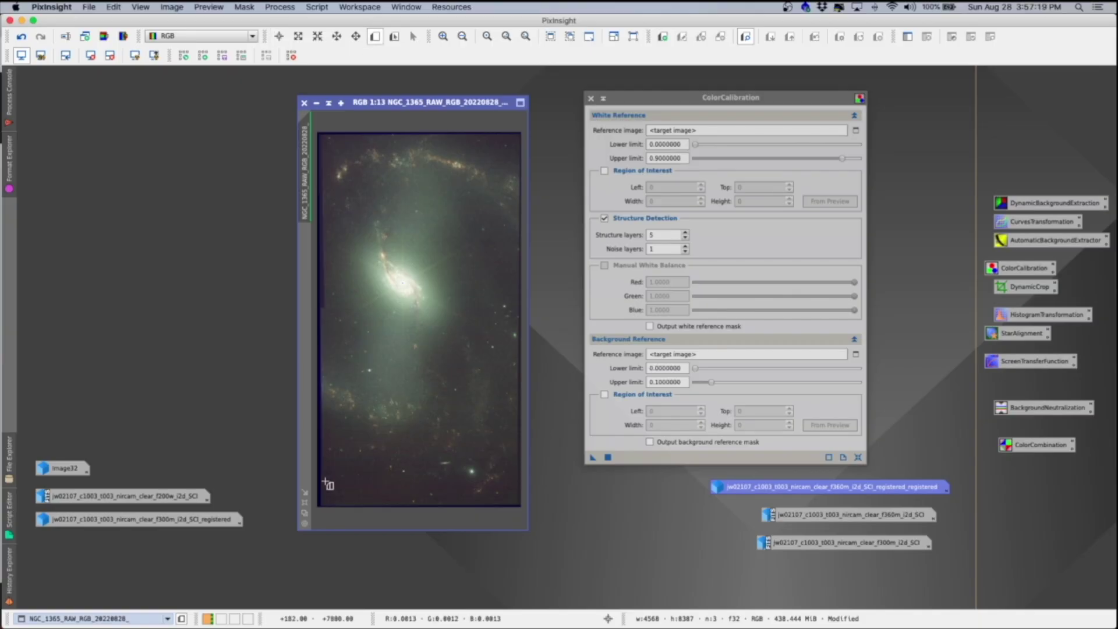
{"action": "left_click_drag", "start_coordinate": [323, 480], "coordinate": [359, 457]}
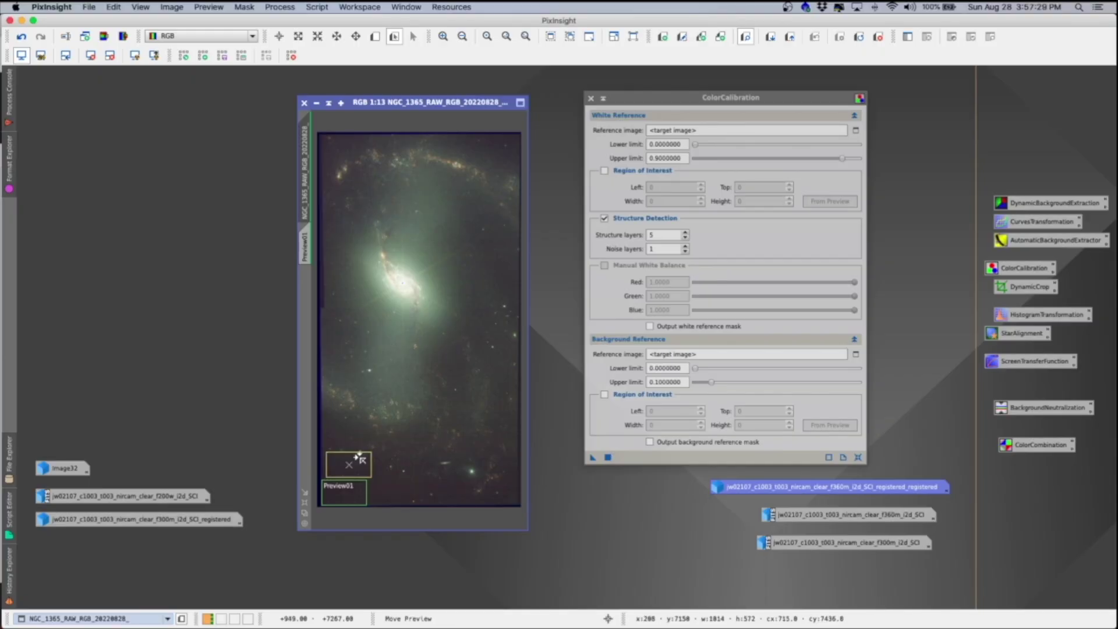
{"action": "left_click_drag", "start_coordinate": [359, 457], "coordinate": [346, 467]}
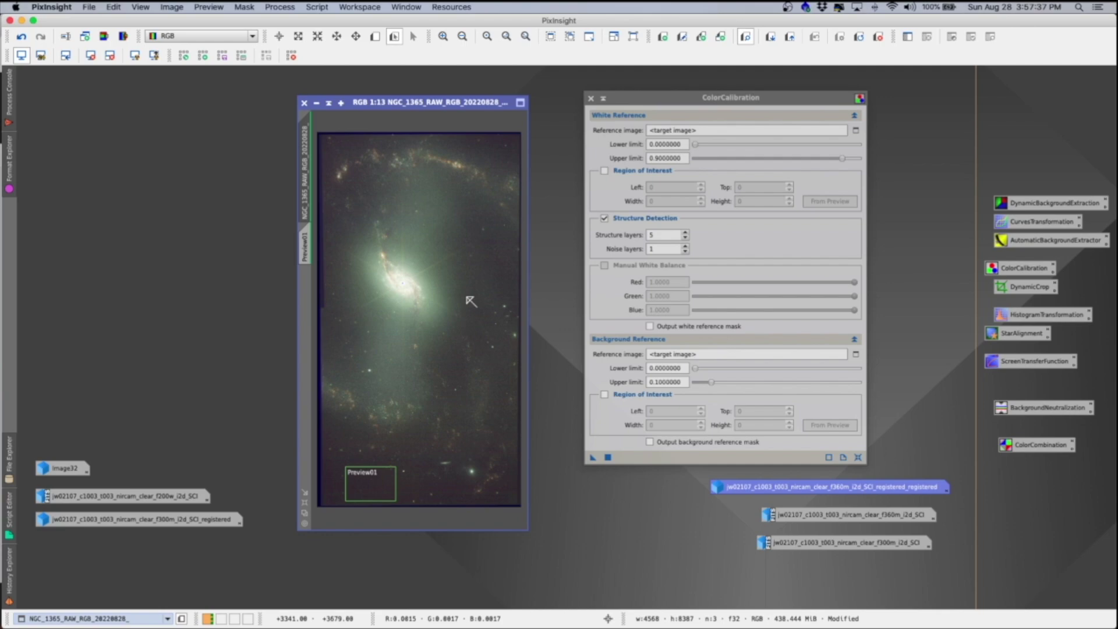
Draw a second, larger preview around the bright galaxy core and centre it on the core.
{"action": "key", "text": "alt+r"}
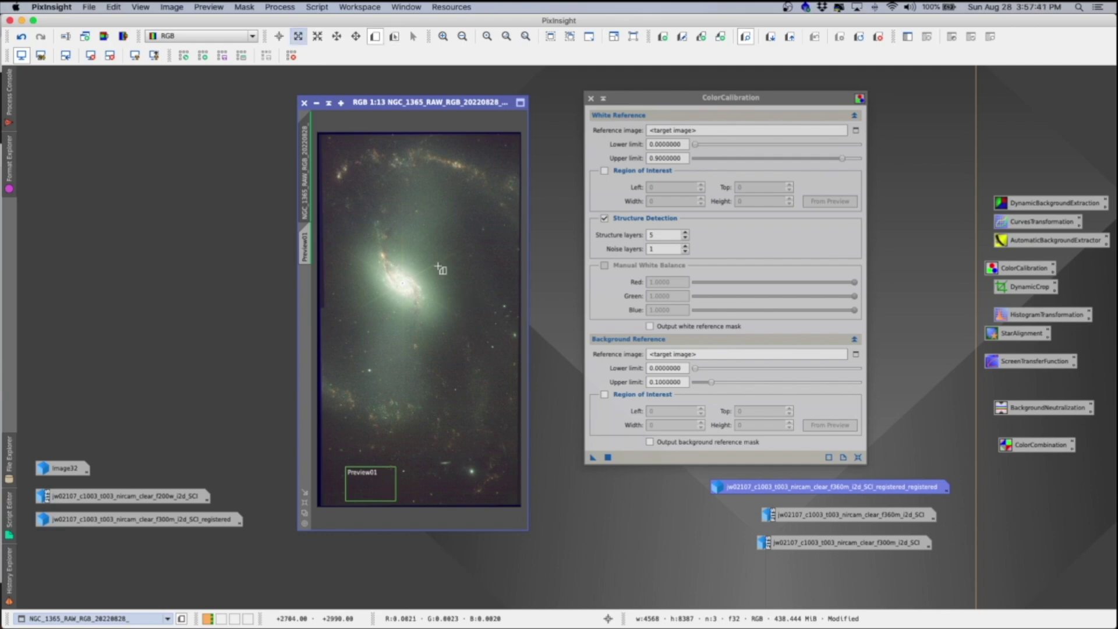
{"action": "left_click_drag", "start_coordinate": [455, 265], "coordinate": [388, 284]}
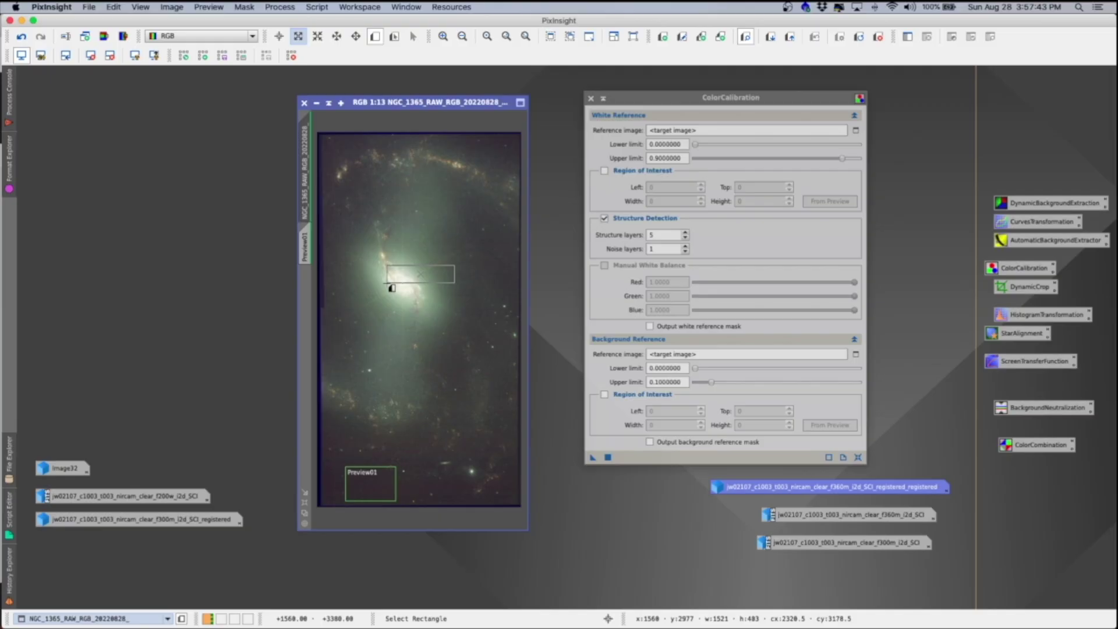
{"action": "left_click_drag", "start_coordinate": [391, 287], "coordinate": [345, 354]}
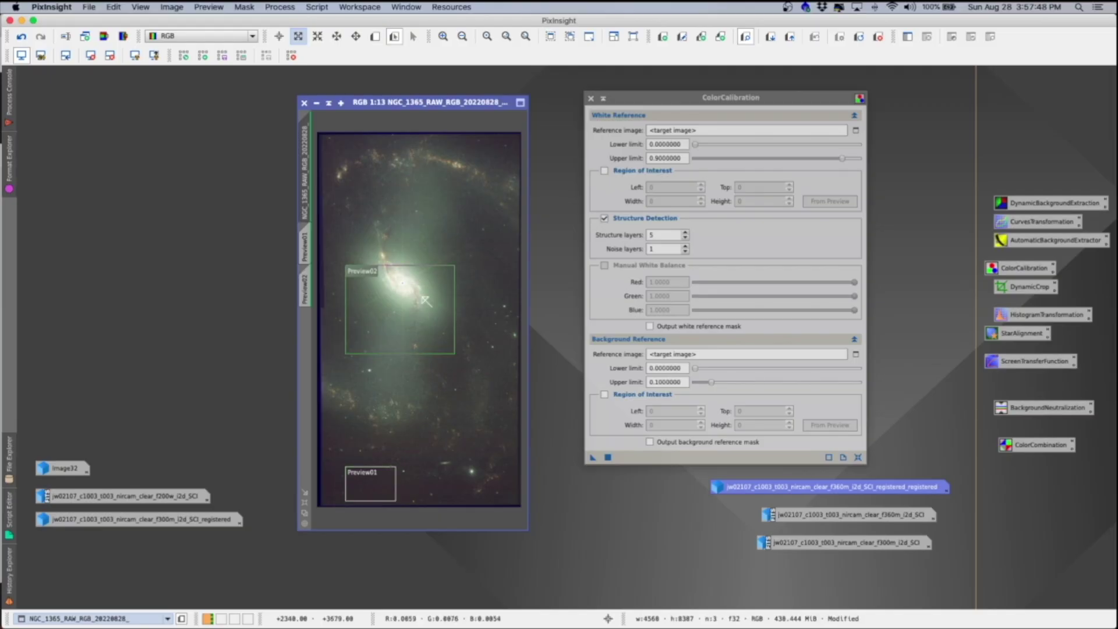
{"action": "left_click_drag", "start_coordinate": [426, 299], "coordinate": [434, 258]}
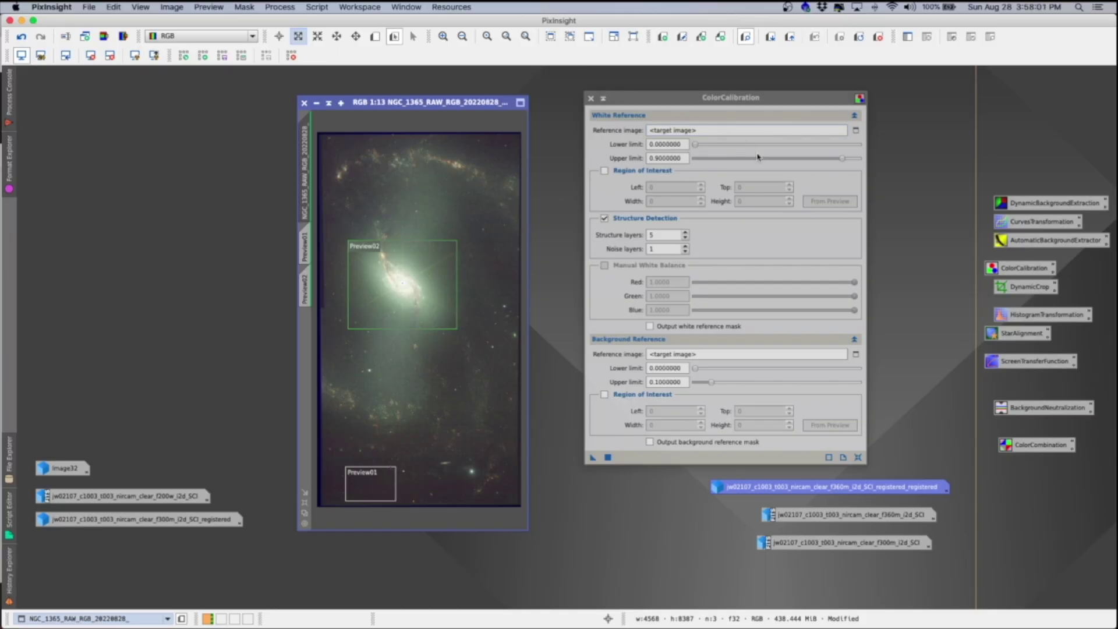
Set the white reference image in ColorCalibration to NGC_1365_RAW_RGB_20220828_->Preview02.
{"action": "left_click", "coordinate": [856, 131]}
{"action": "left_click", "coordinate": [576, 284]}
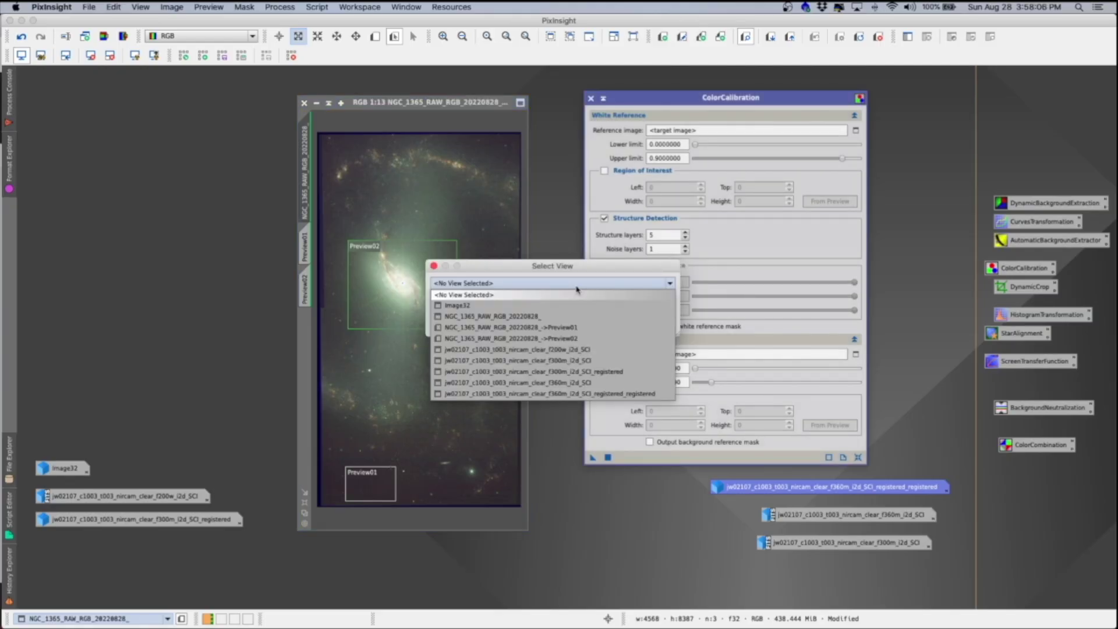
{"action": "left_click", "coordinate": [573, 339]}
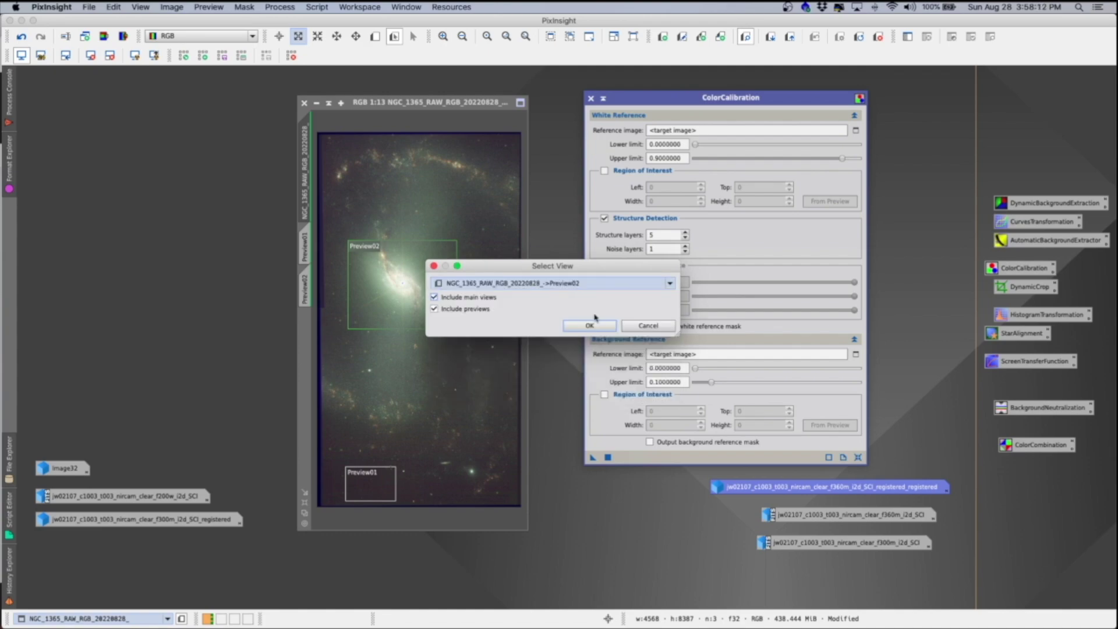
{"action": "left_click", "coordinate": [592, 324]}
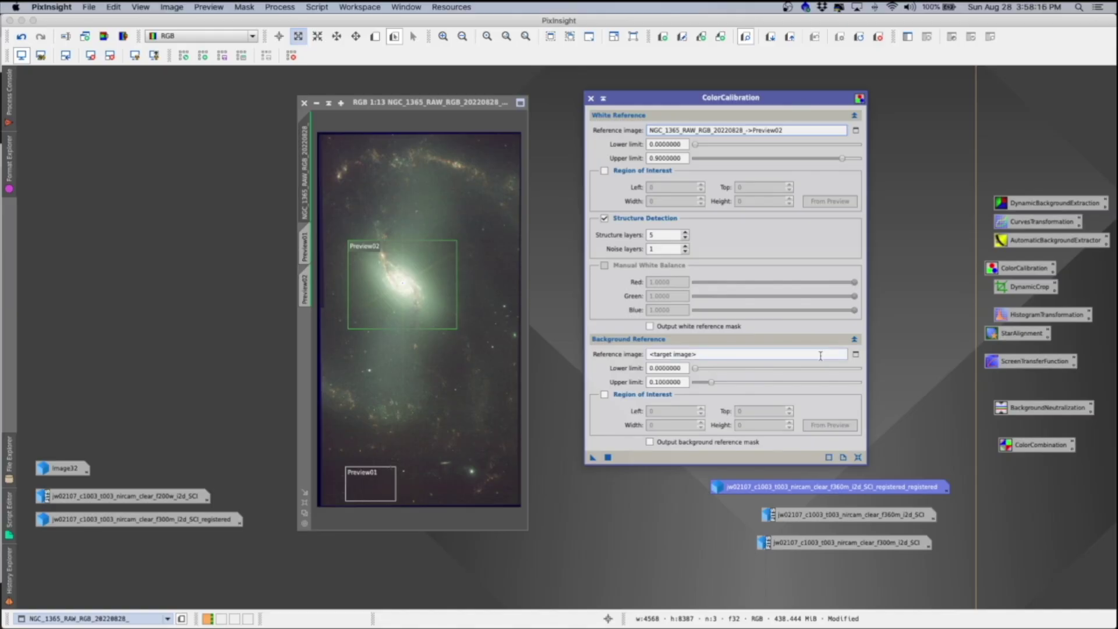
Set the background reference image in ColorCalibration to NGC_1365_RAW_RGB_20220828_->Preview01.
{"action": "left_click", "coordinate": [855, 354]}
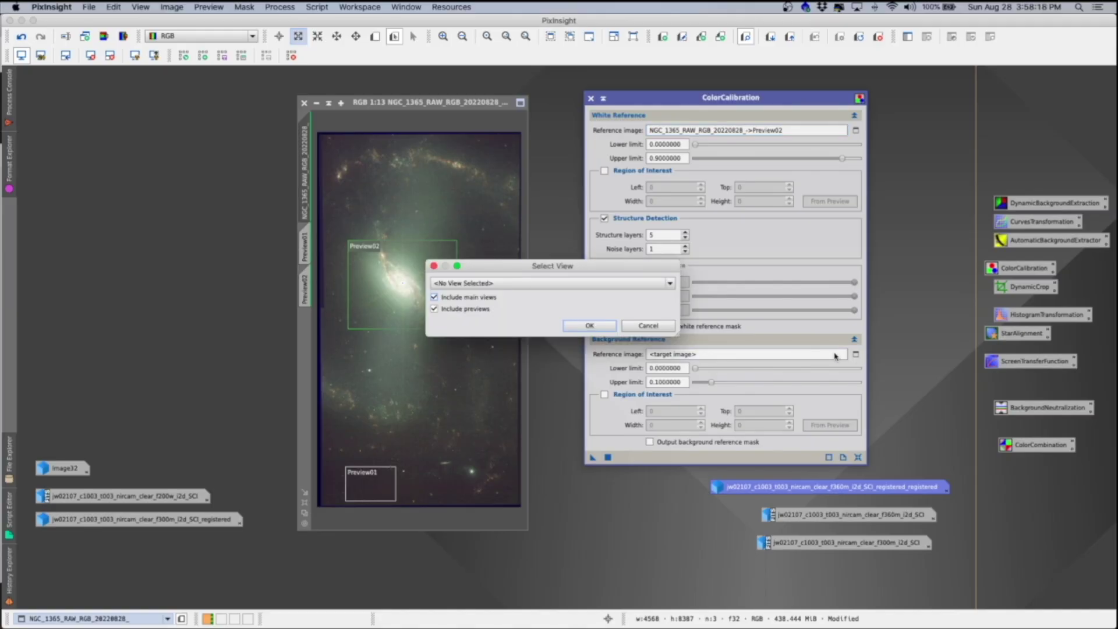
{"action": "left_click", "coordinate": [611, 283]}
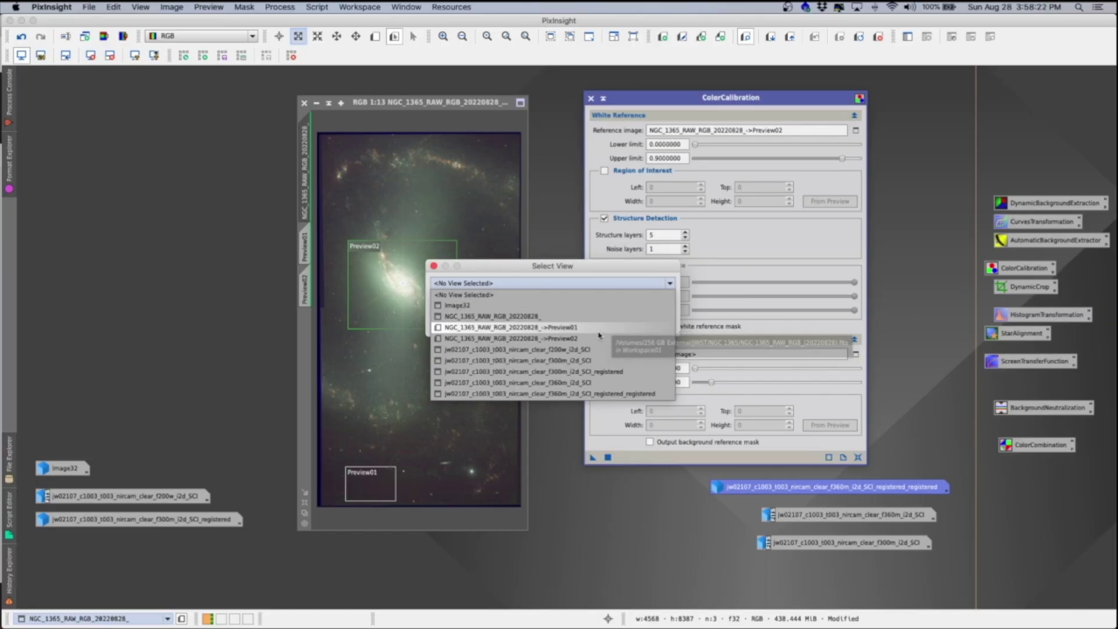
{"action": "left_click", "coordinate": [600, 329]}
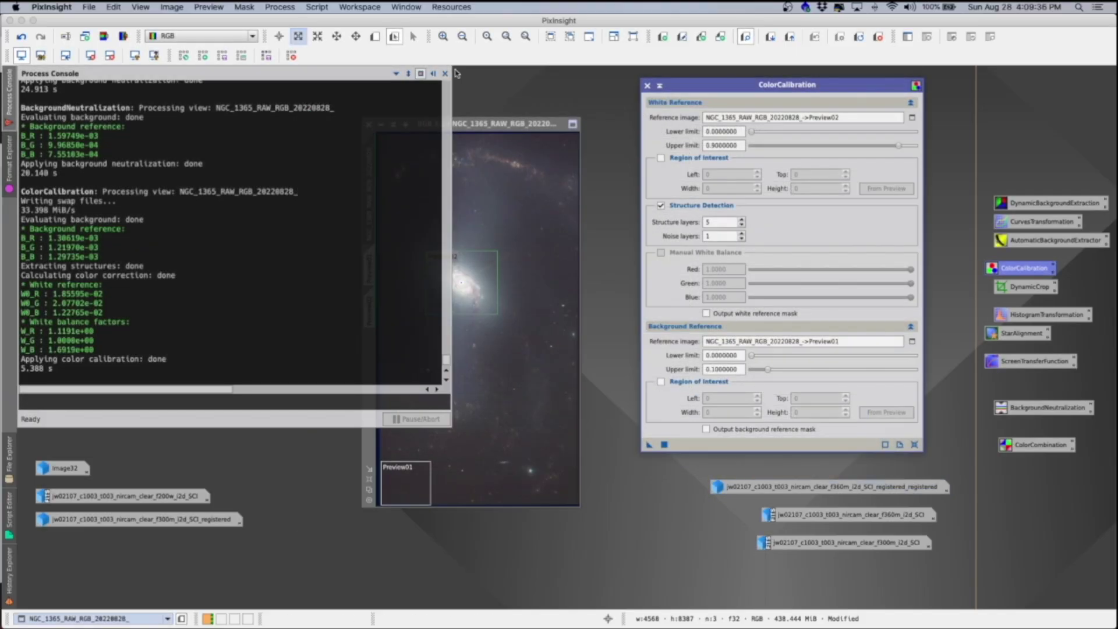
Hide the process console and delete both previews, Preview02 and Preview01, from the NGC 1365 image.
{"action": "left_click", "coordinate": [433, 74]}
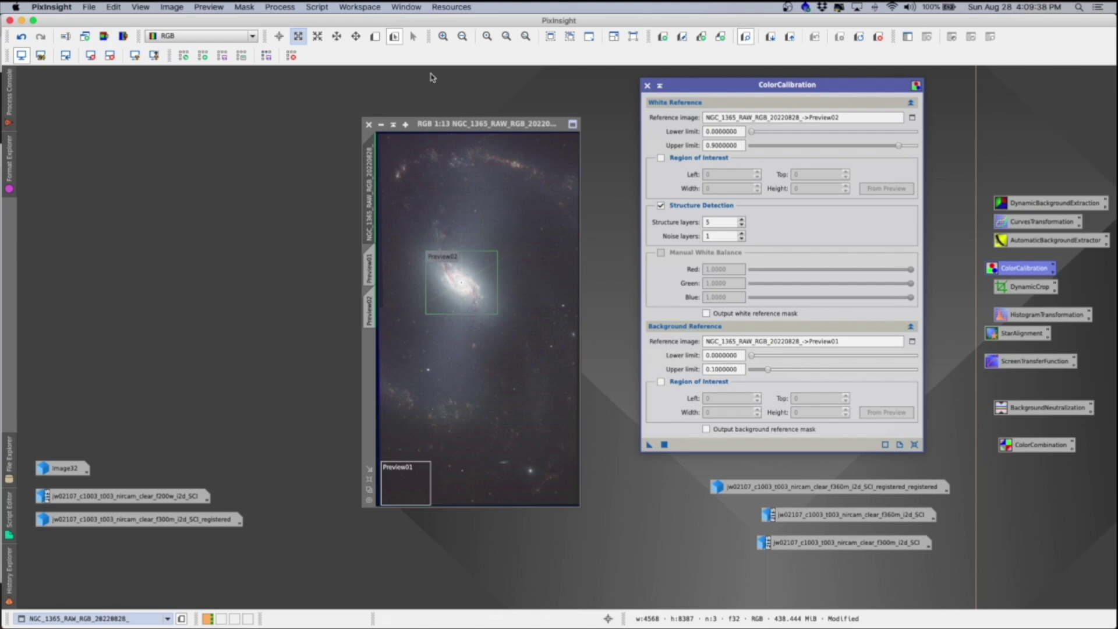
{"action": "right_click", "coordinate": [377, 302]}
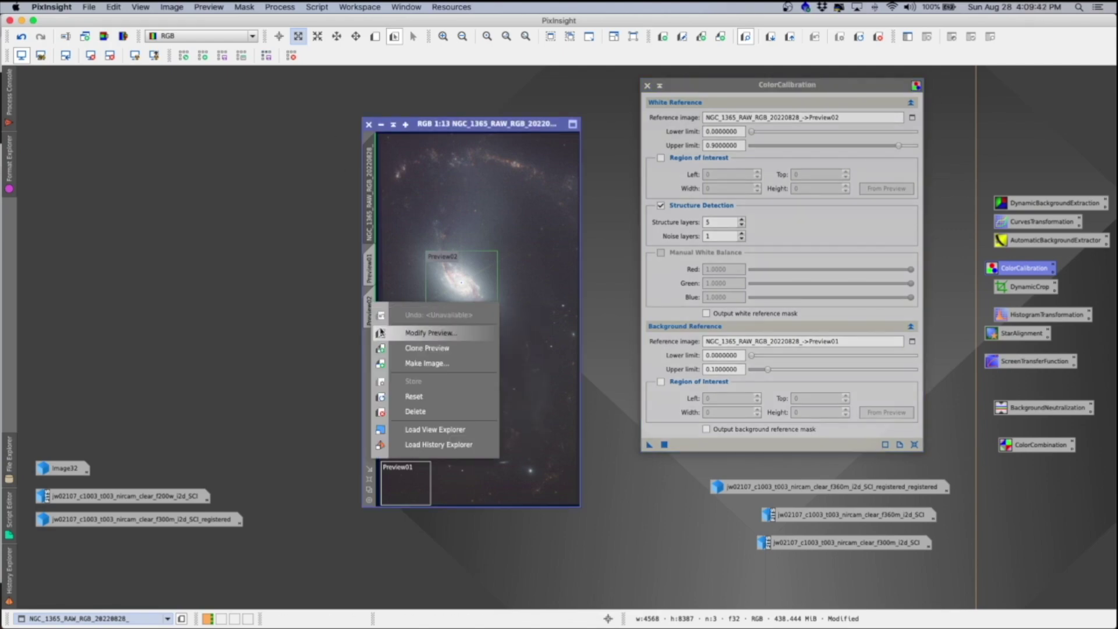
{"action": "left_click", "coordinate": [400, 412]}
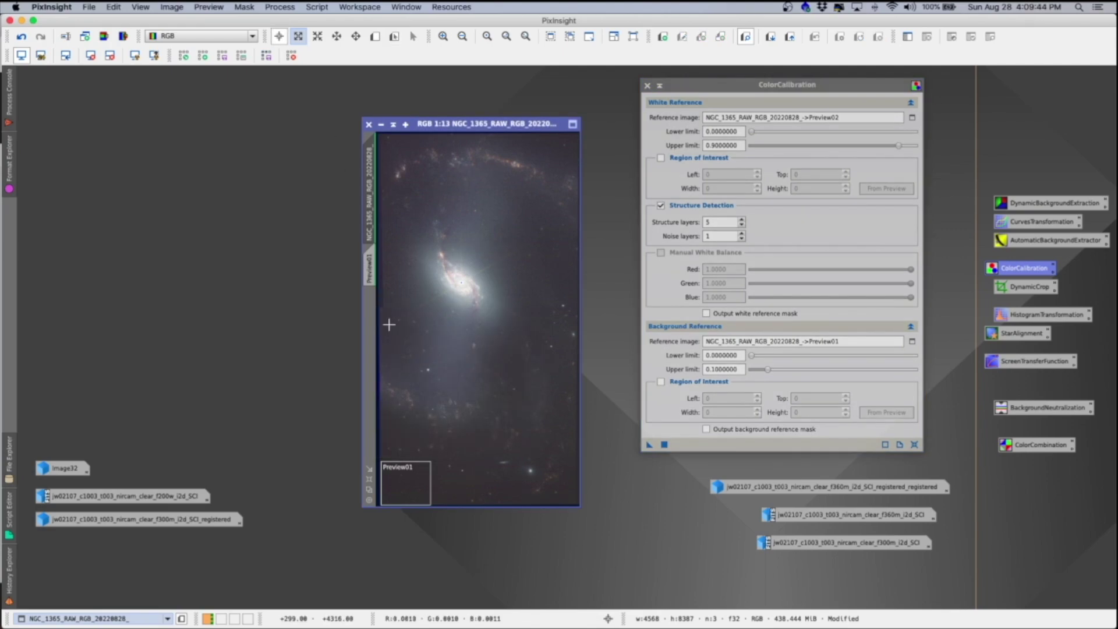
{"action": "right_click", "coordinate": [374, 272]}
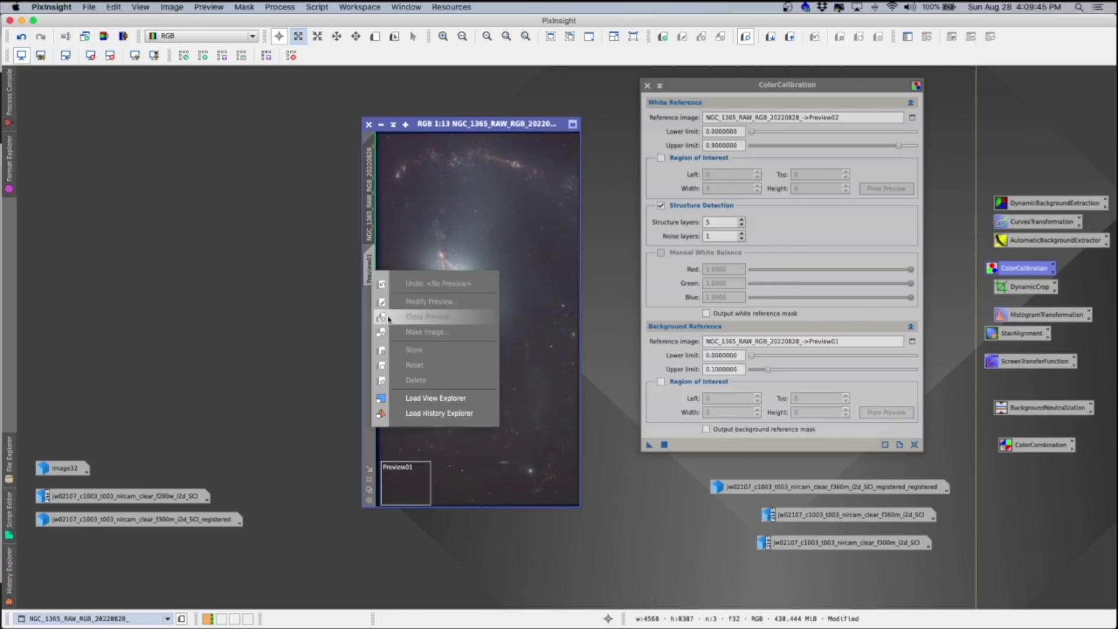
{"action": "left_click", "coordinate": [376, 261]}
{"action": "left_click", "coordinate": [377, 262]}
{"action": "right_click", "coordinate": [376, 261]}
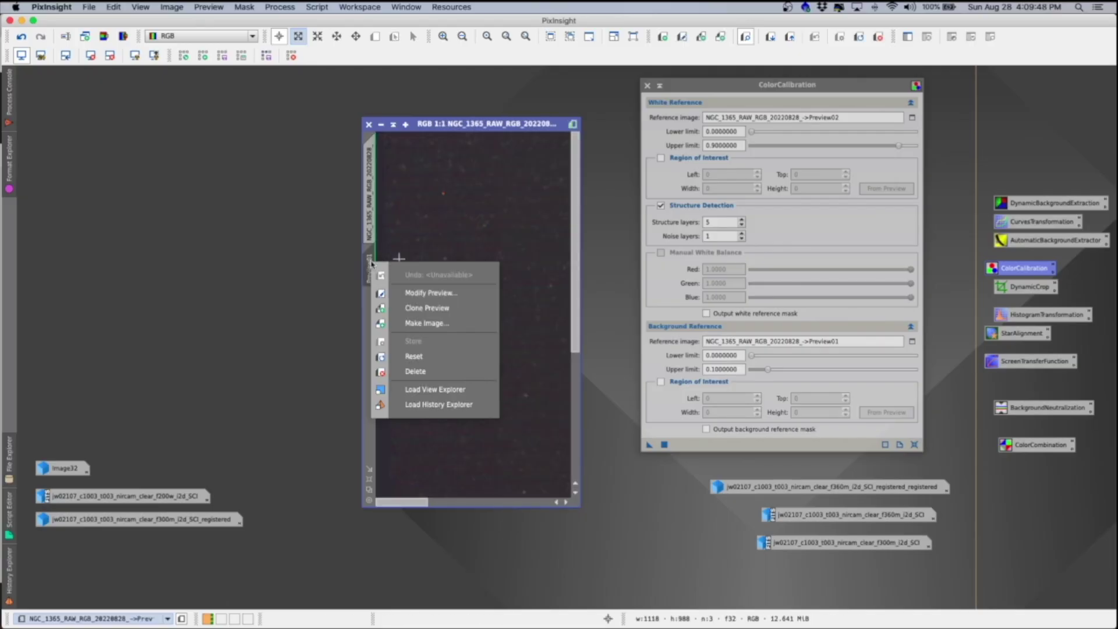
{"action": "left_click", "coordinate": [392, 370]}
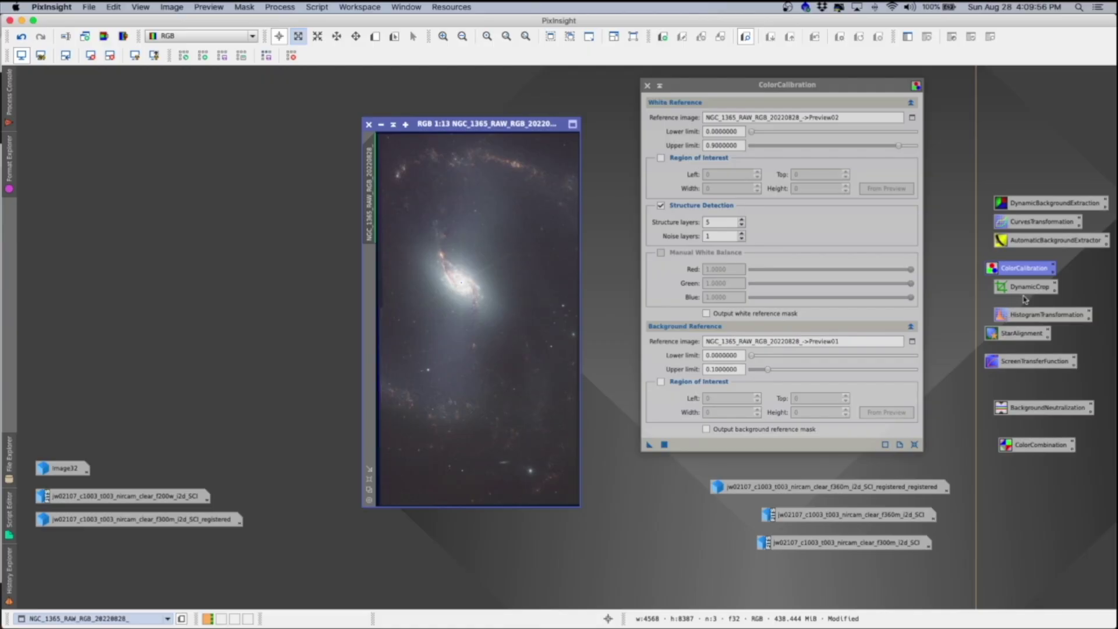
Add an RGB/K curve point at input 0.24737, output 0.25789 in CurvesTransformation and turn on its real-time preview.
{"action": "double_click", "coordinate": [1045, 224]}
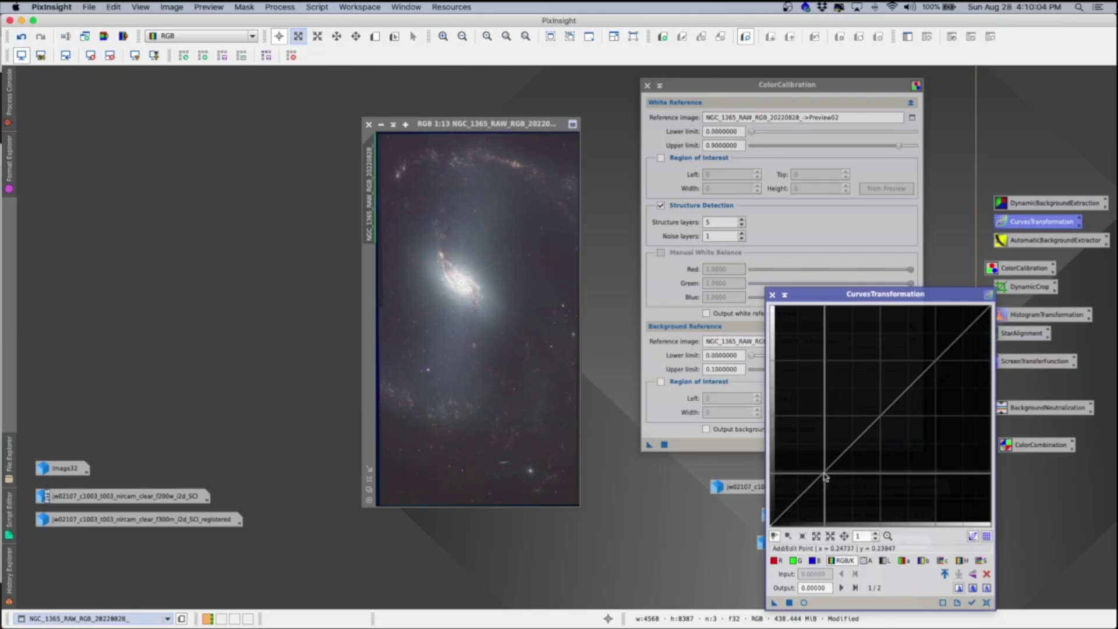
{"action": "left_click", "coordinate": [825, 473]}
{"action": "mouse_move", "coordinate": [824, 474]}
{"action": "left_mouse_down"}
{"action": "mouse_move", "coordinate": [825, 488]}
{"action": "mouse_move", "coordinate": [824, 469]}
{"action": "left_mouse_up"}
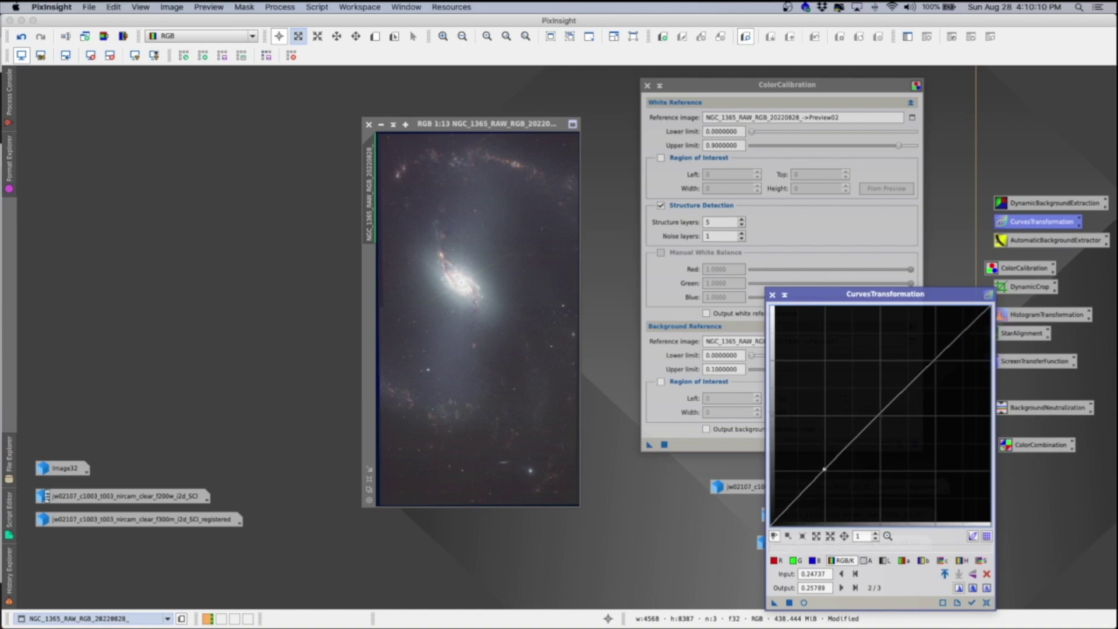
{"action": "left_click", "coordinate": [804, 603]}
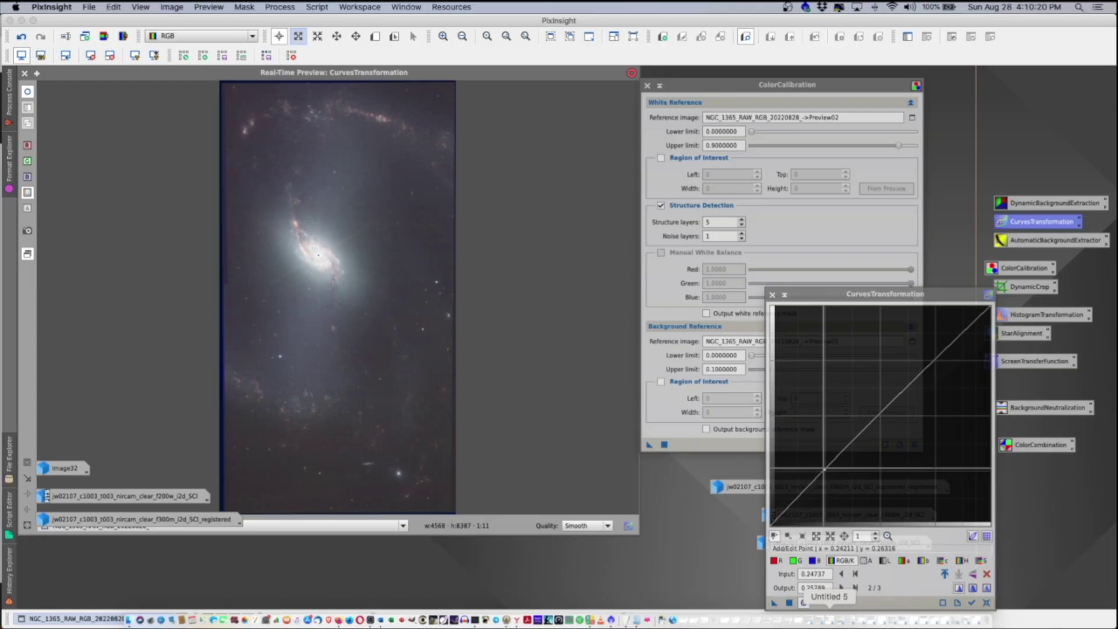
Shape the RGB/K curve into an S with lowered shadows and a highlight point at 0.90263, 0.93947, and apply it to the NGC 1365 image.
{"action": "left_click_drag", "start_coordinate": [825, 469], "coordinate": [823, 485]}
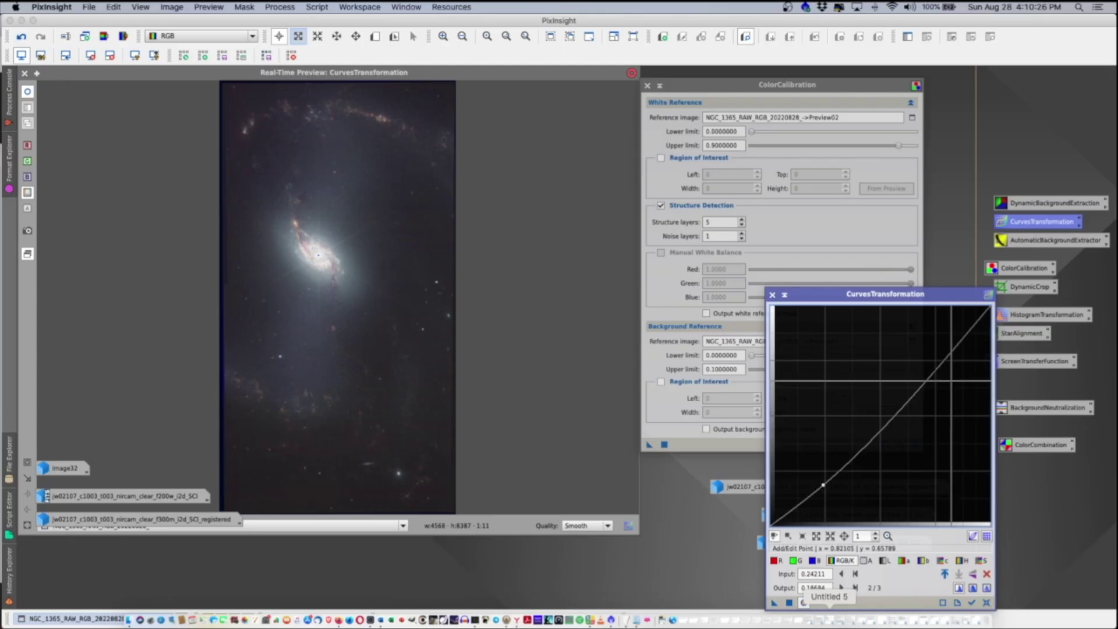
{"action": "left_click_drag", "start_coordinate": [936, 366], "coordinate": [937, 332]}
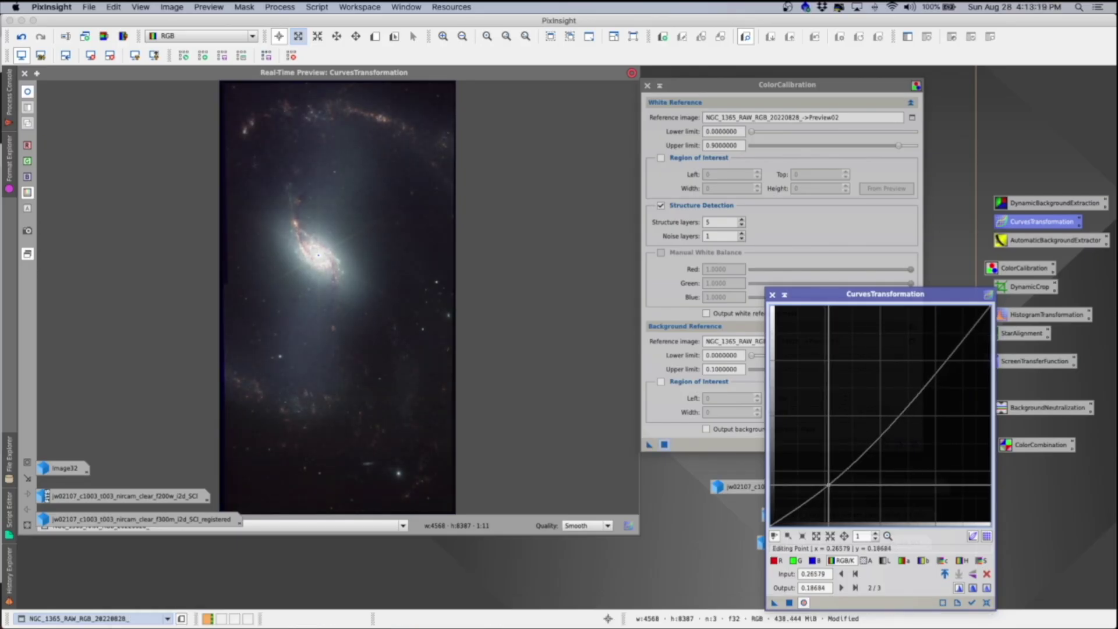
{"action": "left_click_drag", "start_coordinate": [828, 484], "coordinate": [829, 484]}
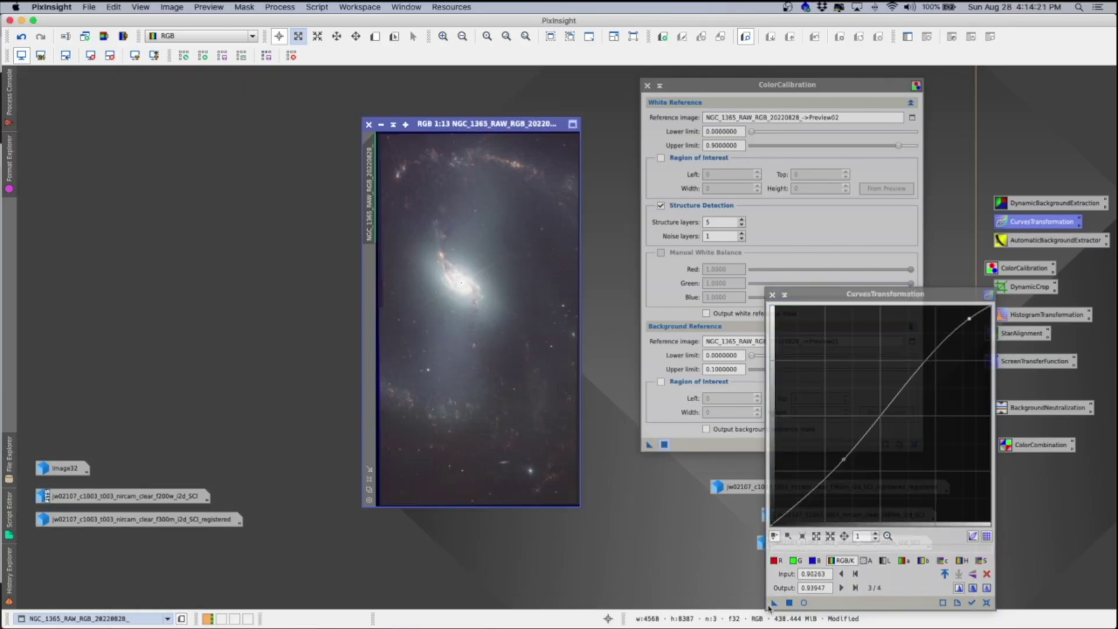
{"action": "left_click_drag", "start_coordinate": [475, 401], "coordinate": [477, 402]}
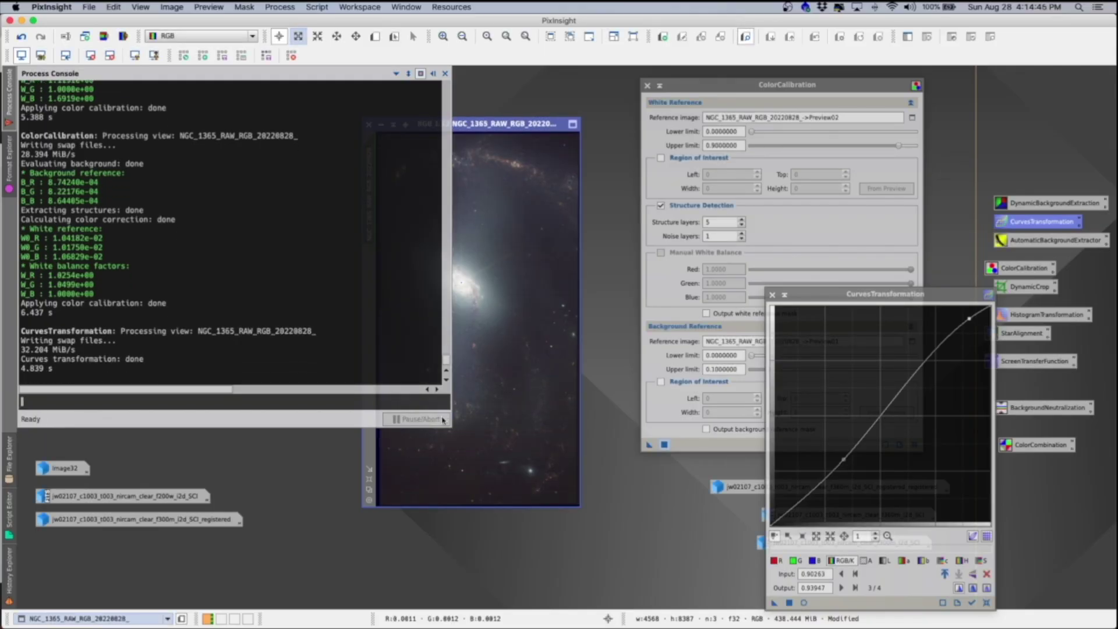
{"action": "left_click", "coordinate": [434, 73]}
Enlarge the NGC 1365 image window and examine the galaxy's core and inner dust lanes at close range.
{"action": "scroll", "coordinate": [466, 302], "scroll_direction": "up", "scroll_amount": 8}
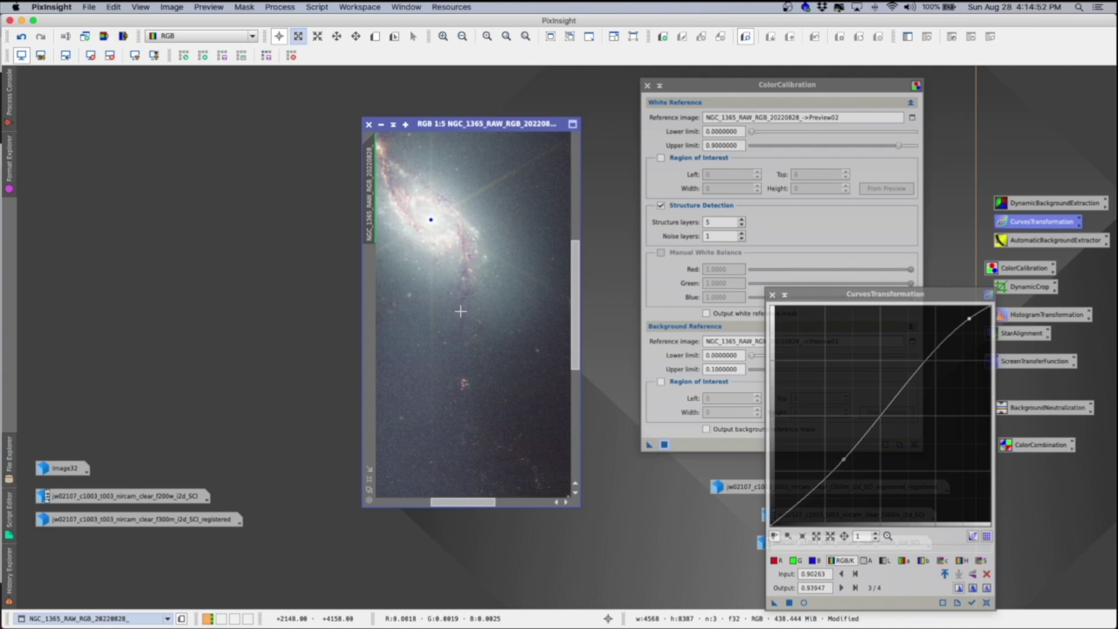
{"action": "scroll", "coordinate": [460, 311], "scroll_direction": "up", "scroll_amount": 1}
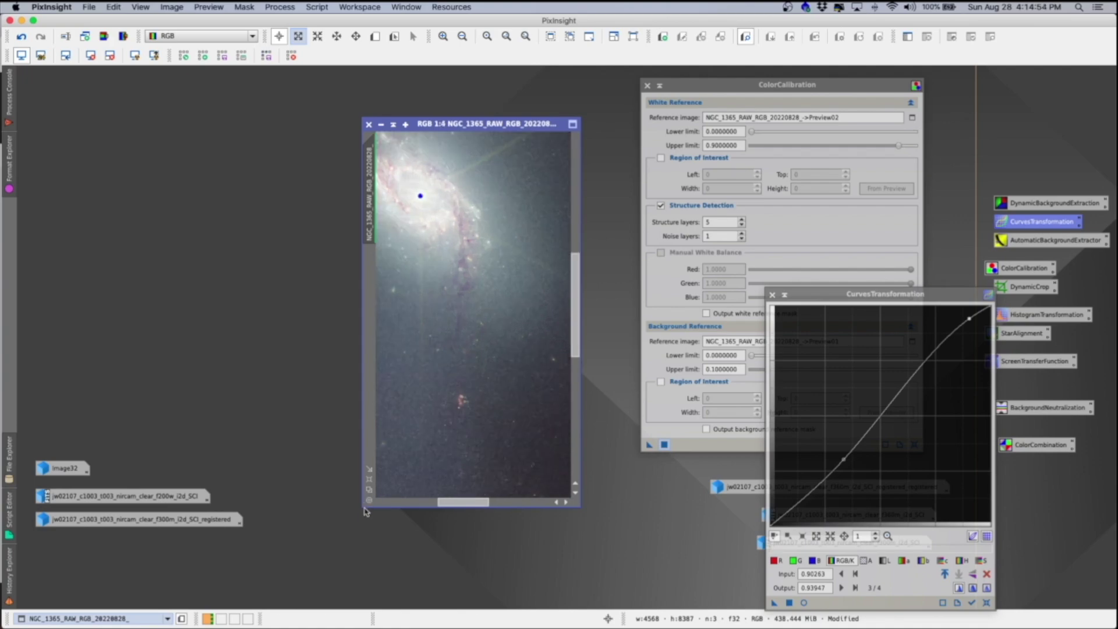
{"action": "left_click_drag", "start_coordinate": [365, 511], "coordinate": [232, 587]}
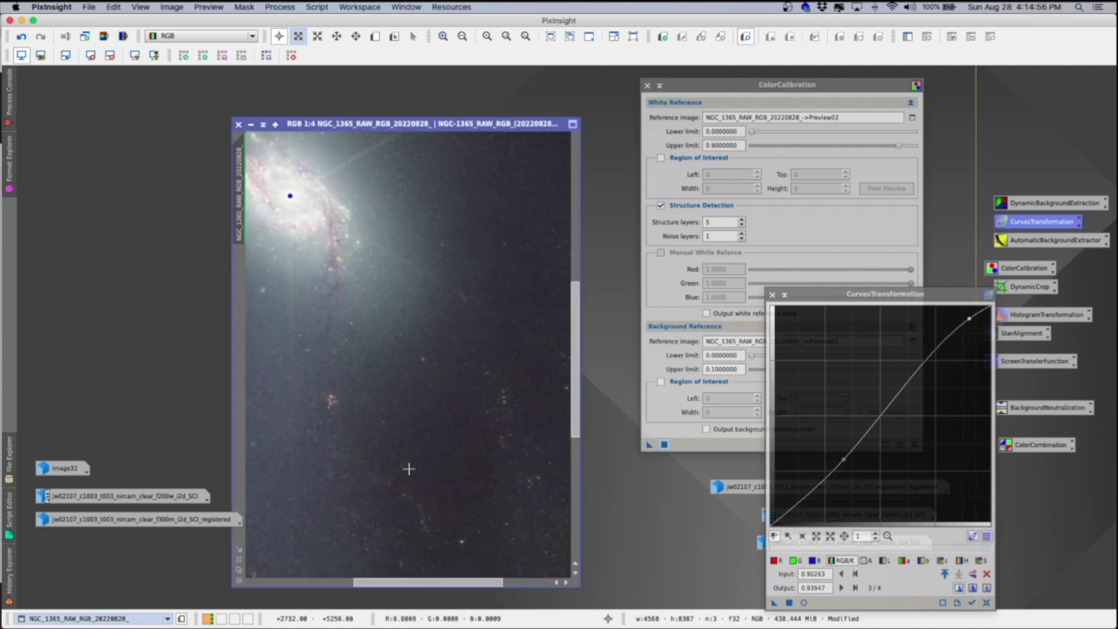
{"action": "left_click_drag", "start_coordinate": [407, 583], "coordinate": [359, 587]}
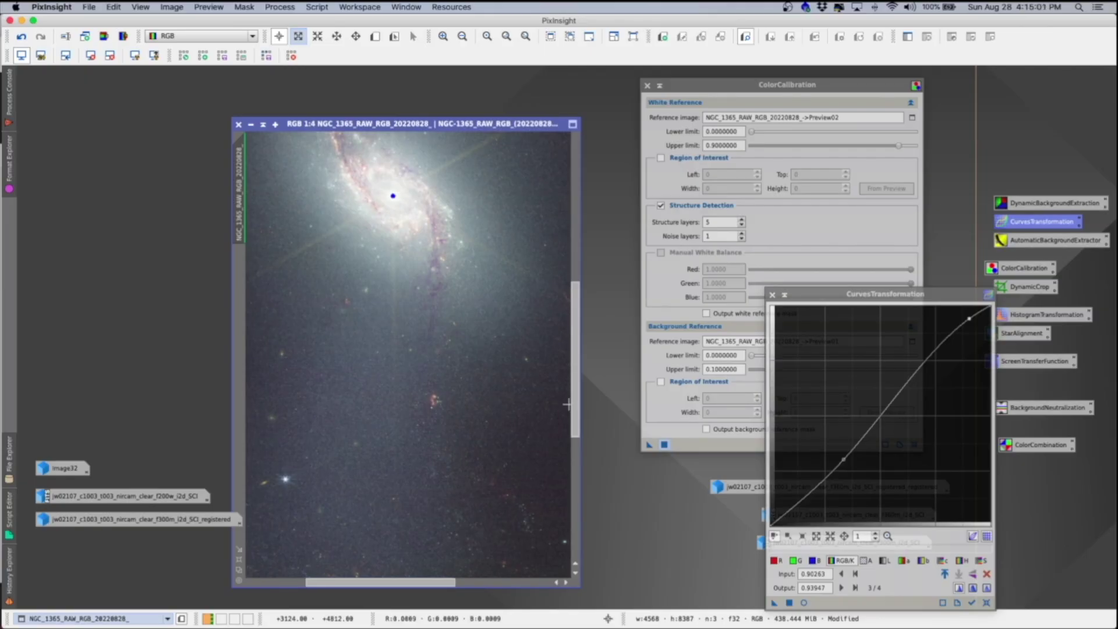
{"action": "left_click_drag", "start_coordinate": [573, 404], "coordinate": [572, 373]}
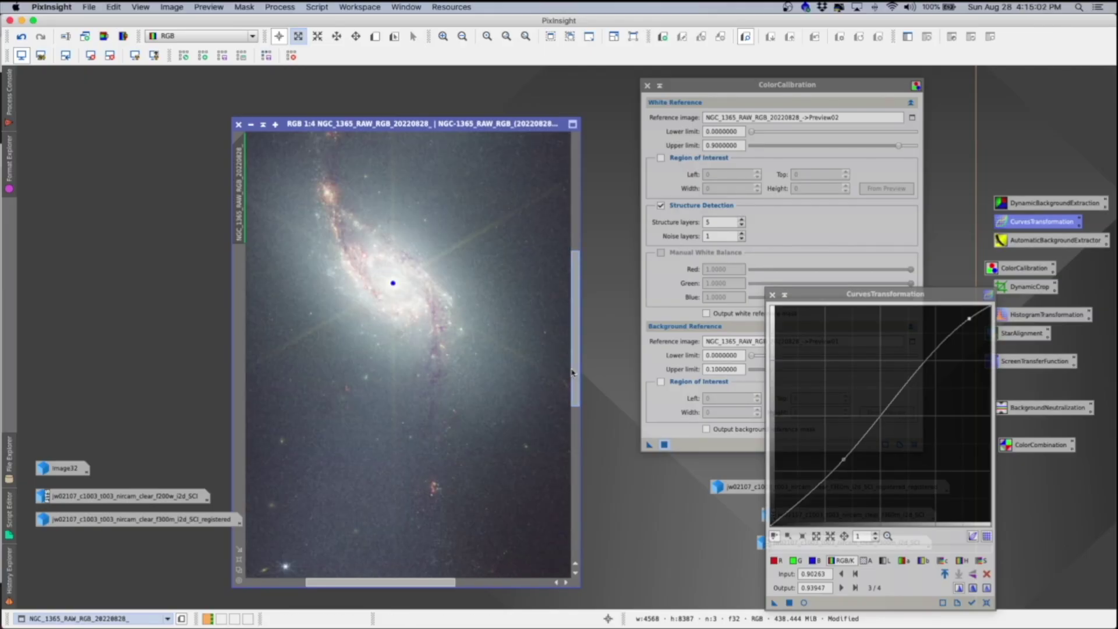
{"action": "left_click_drag", "start_coordinate": [572, 373], "coordinate": [572, 355]}
{"action": "scroll", "coordinate": [408, 346], "scroll_direction": "up", "scroll_amount": 2}
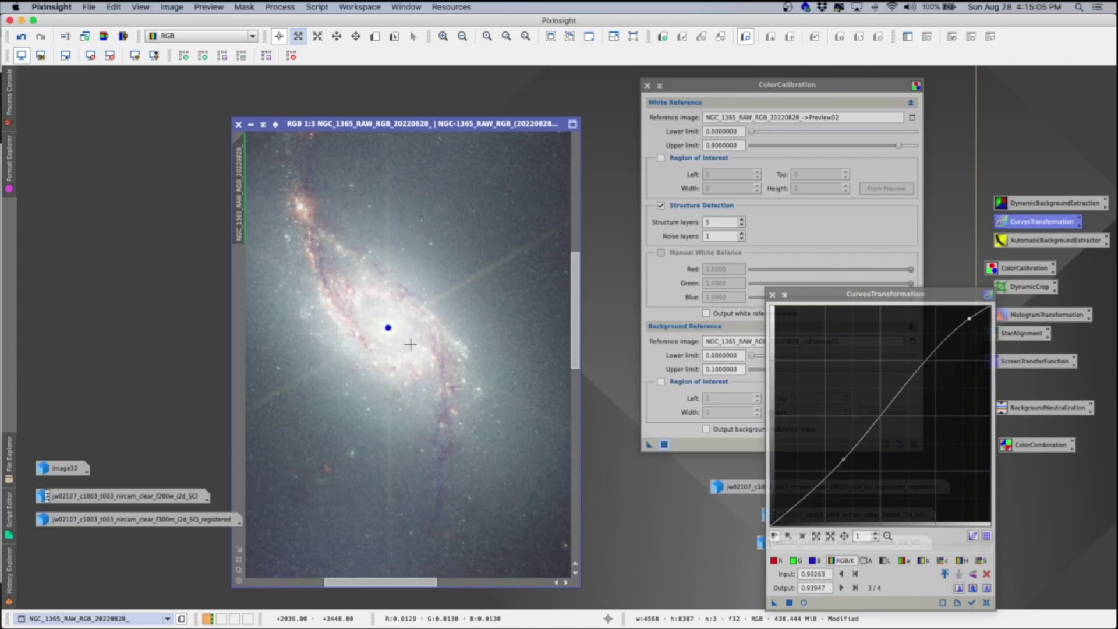
{"action": "scroll", "coordinate": [410, 344], "scroll_direction": "down", "scroll_amount": 1}
{"action": "key", "text": "ctrl+plus"}
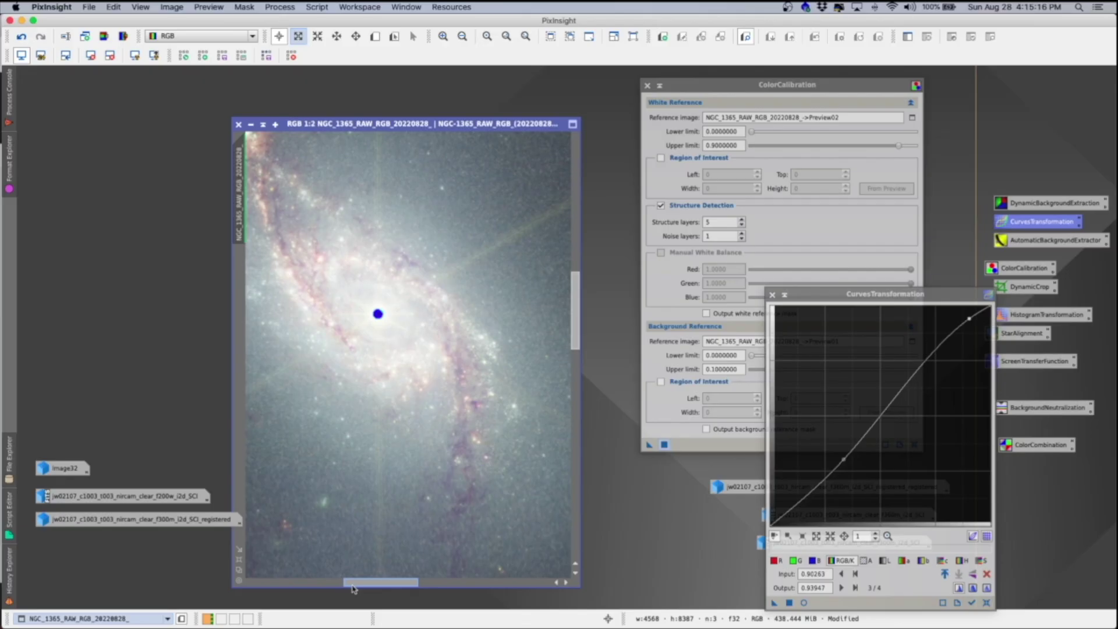
{"action": "left_click_drag", "start_coordinate": [353, 589], "coordinate": [336, 589]}
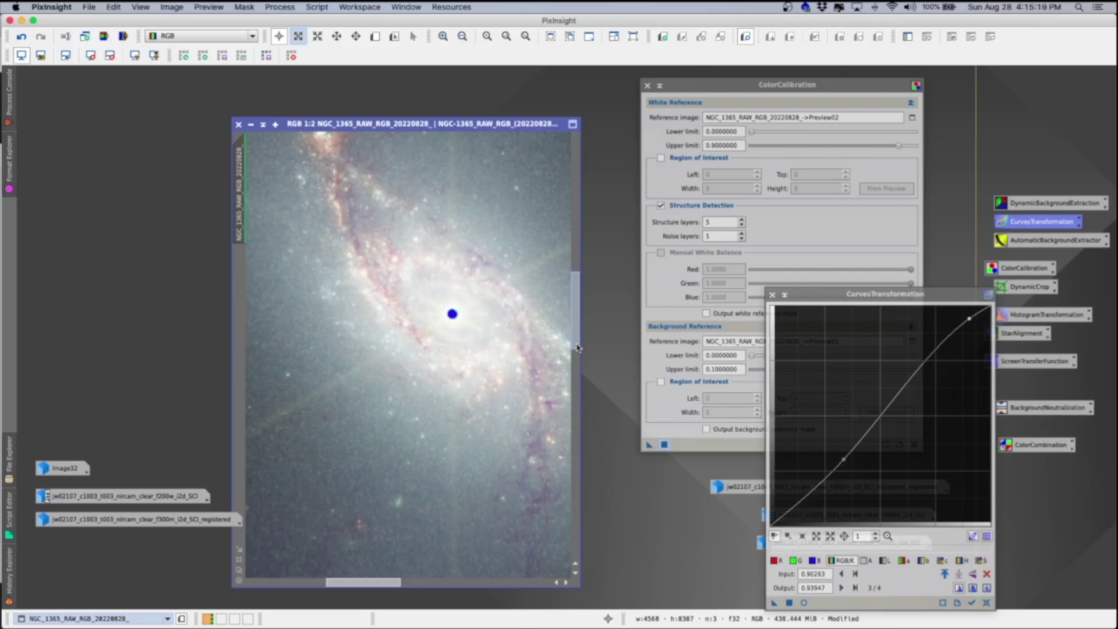
{"action": "left_click_drag", "start_coordinate": [578, 348], "coordinate": [580, 309]}
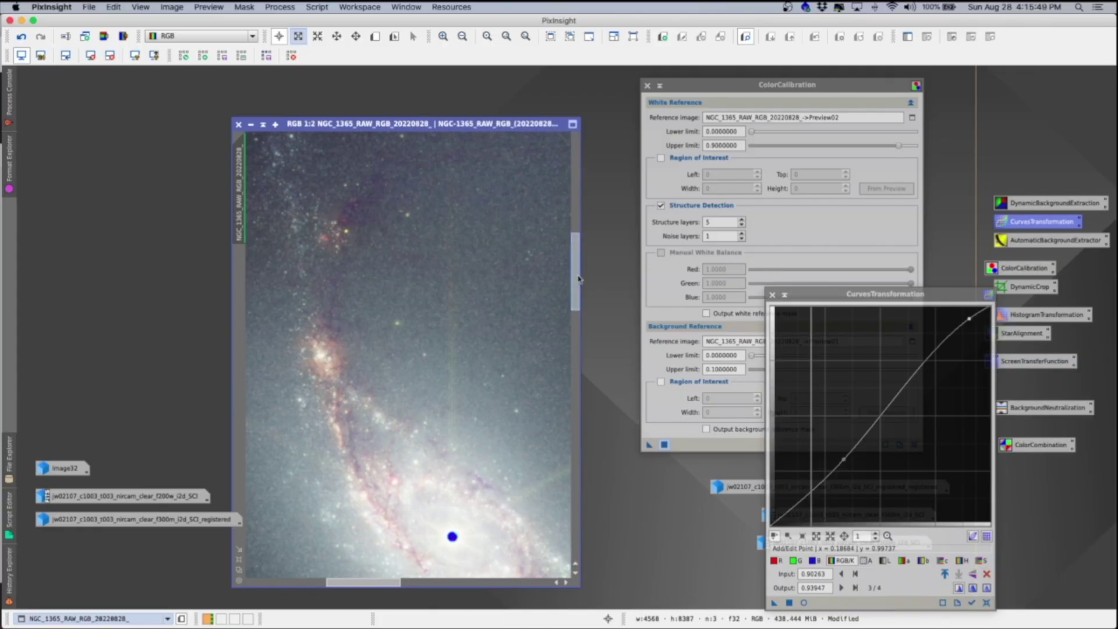
Inspect the star-forming regions and fine detail along the galaxy's upper spiral arm at several magnifications.
{"action": "left_click_drag", "start_coordinate": [575, 276], "coordinate": [575, 175]}
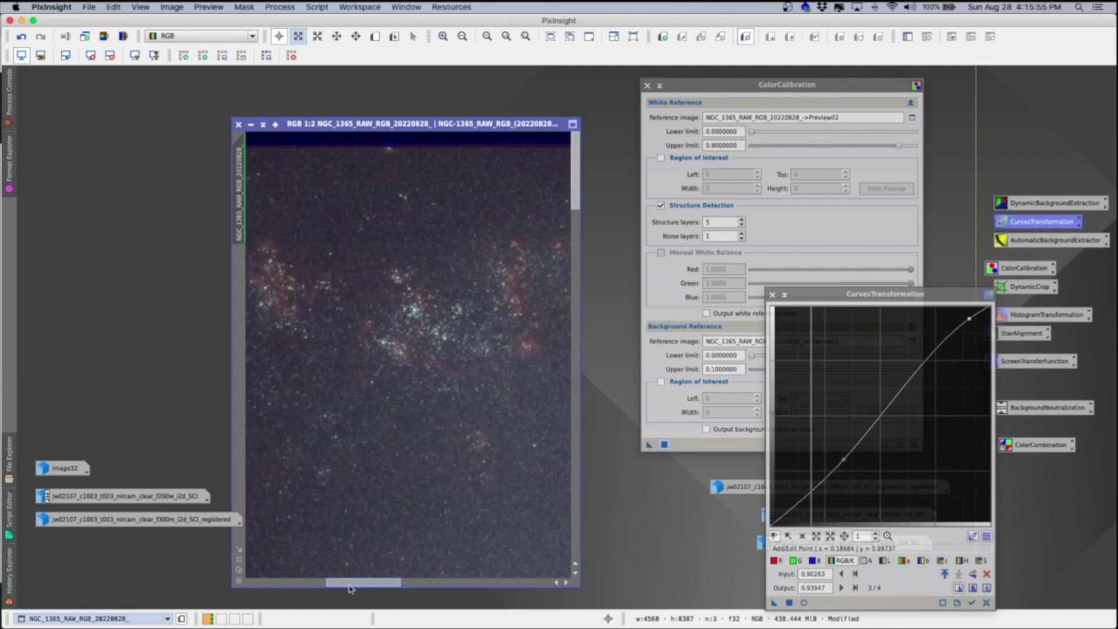
{"action": "left_click_drag", "start_coordinate": [343, 584], "coordinate": [457, 580]}
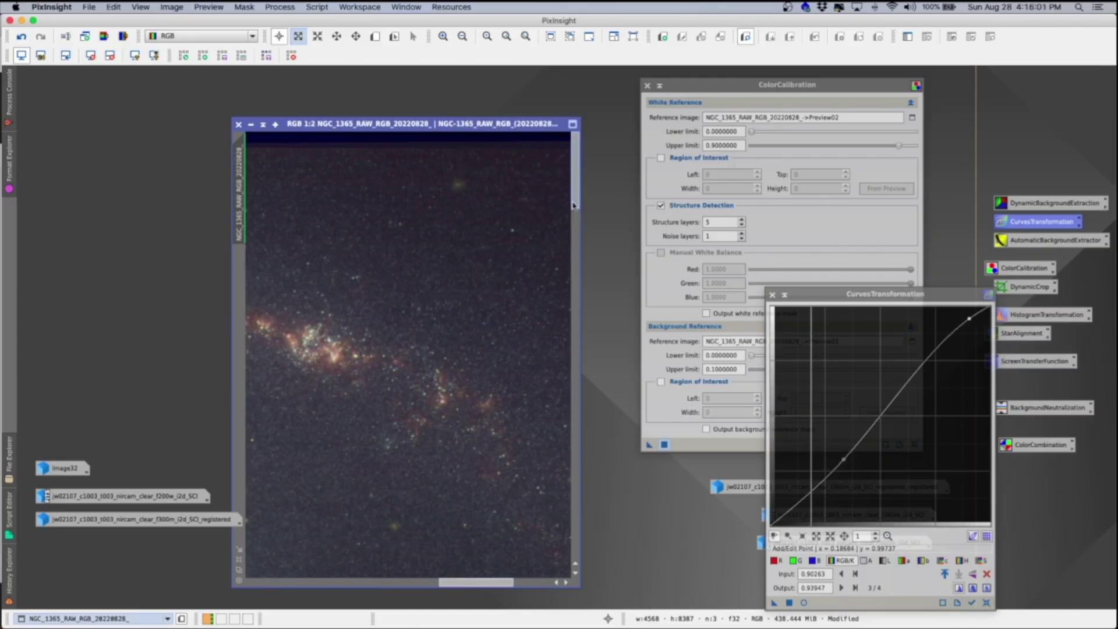
{"action": "left_click_drag", "start_coordinate": [577, 208], "coordinate": [575, 230]}
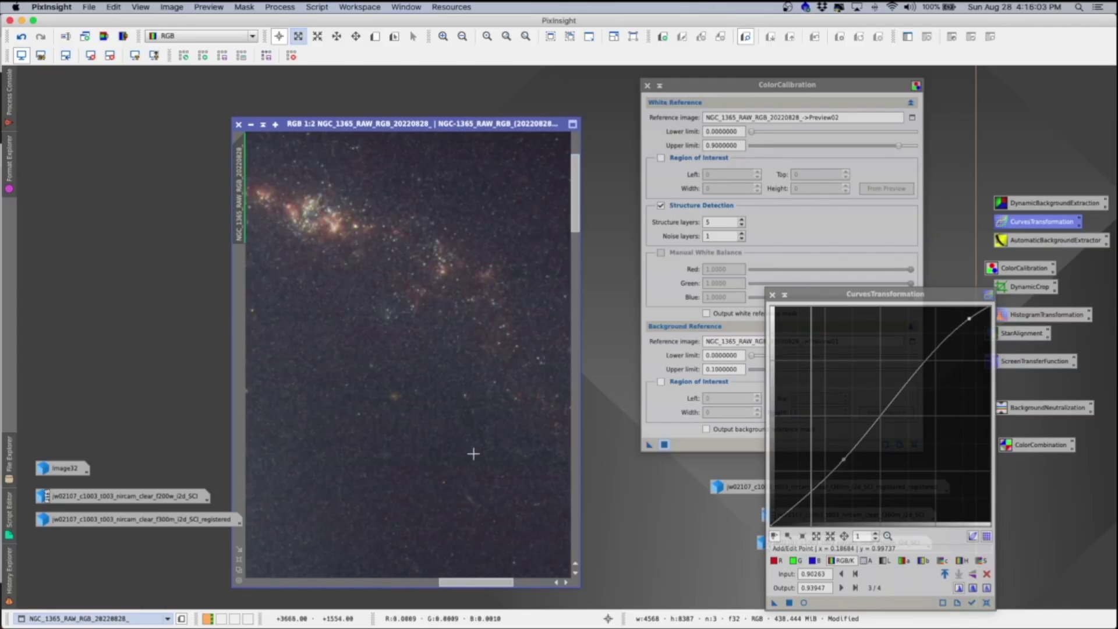
{"action": "left_click_drag", "start_coordinate": [470, 583], "coordinate": [448, 582]}
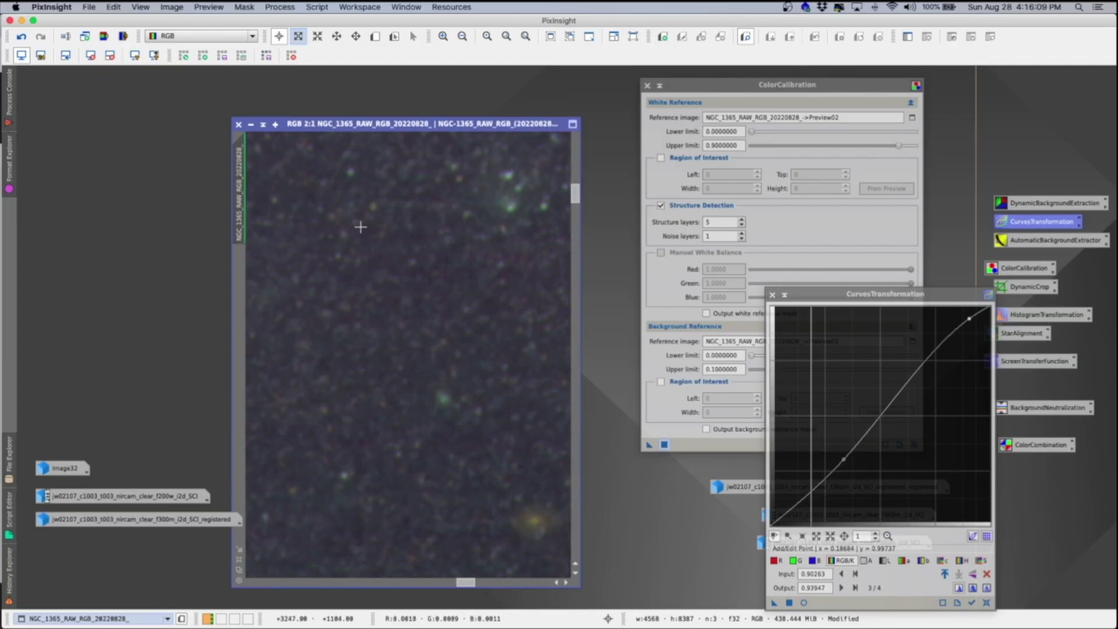
{"action": "scroll", "coordinate": [359, 227], "scroll_direction": "up", "scroll_amount": 1}
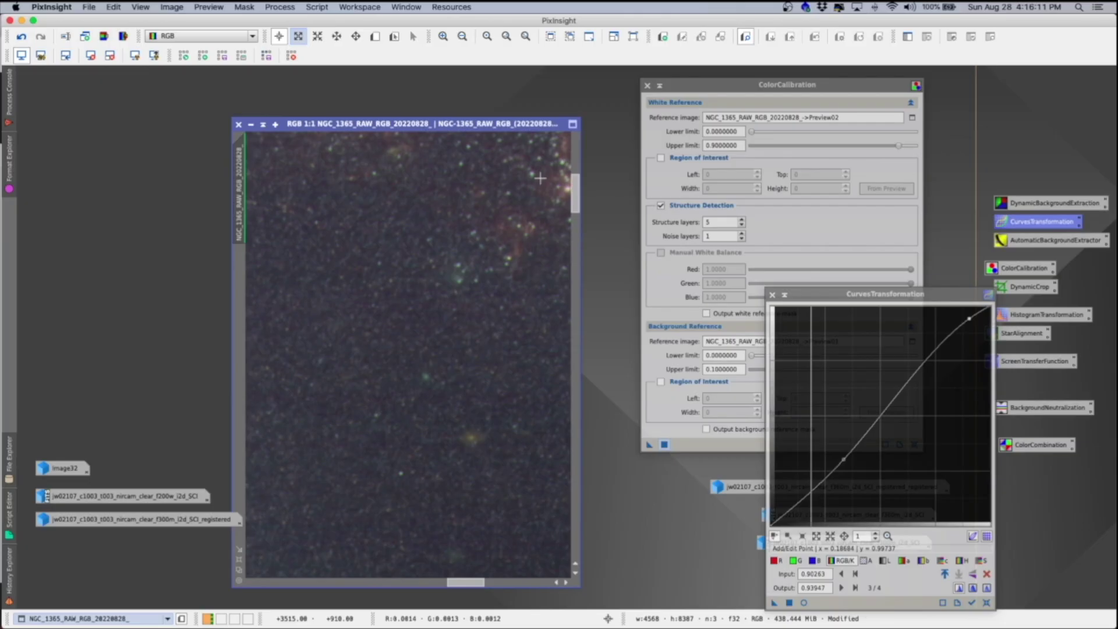
{"action": "left_click_drag", "start_coordinate": [573, 196], "coordinate": [573, 183]}
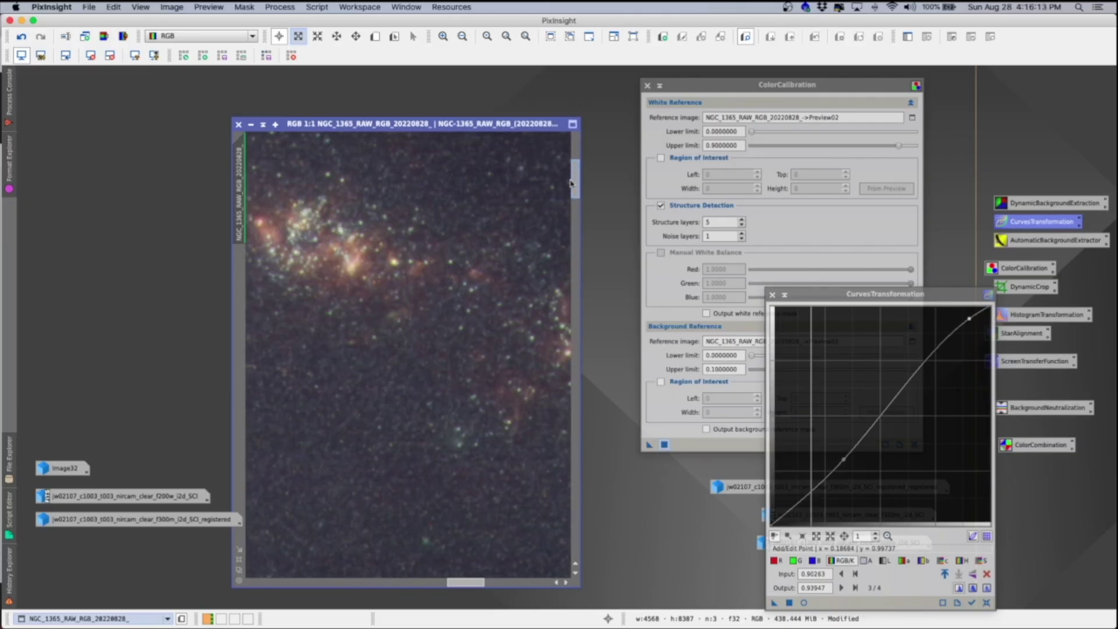
{"action": "left_click_drag", "start_coordinate": [466, 582], "coordinate": [455, 583]}
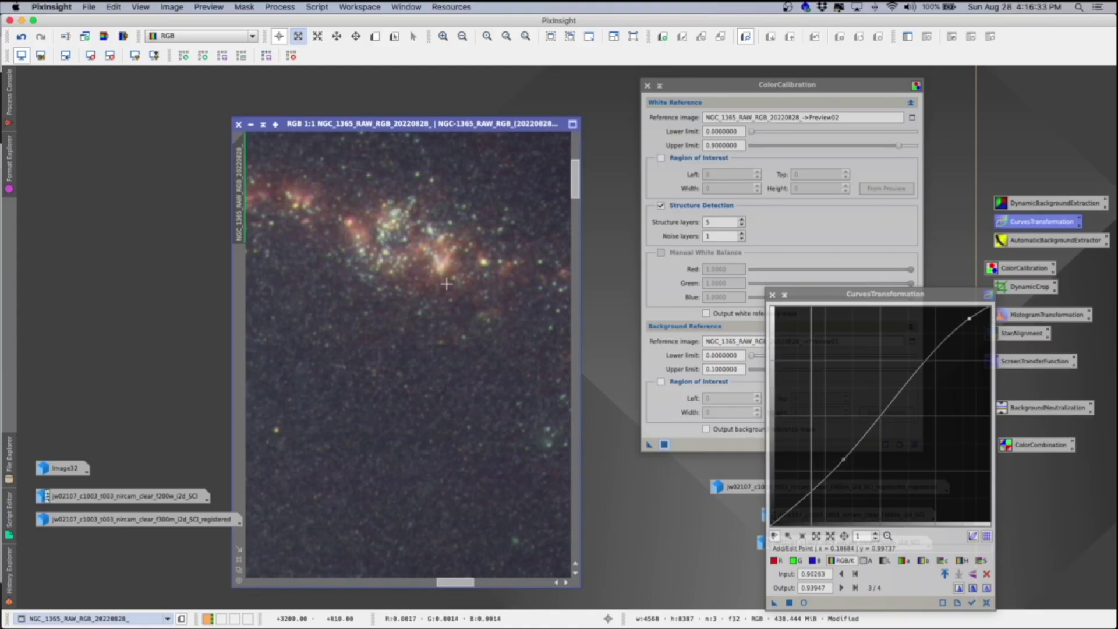
{"action": "scroll", "coordinate": [447, 284], "scroll_direction": "down", "scroll_amount": 2}
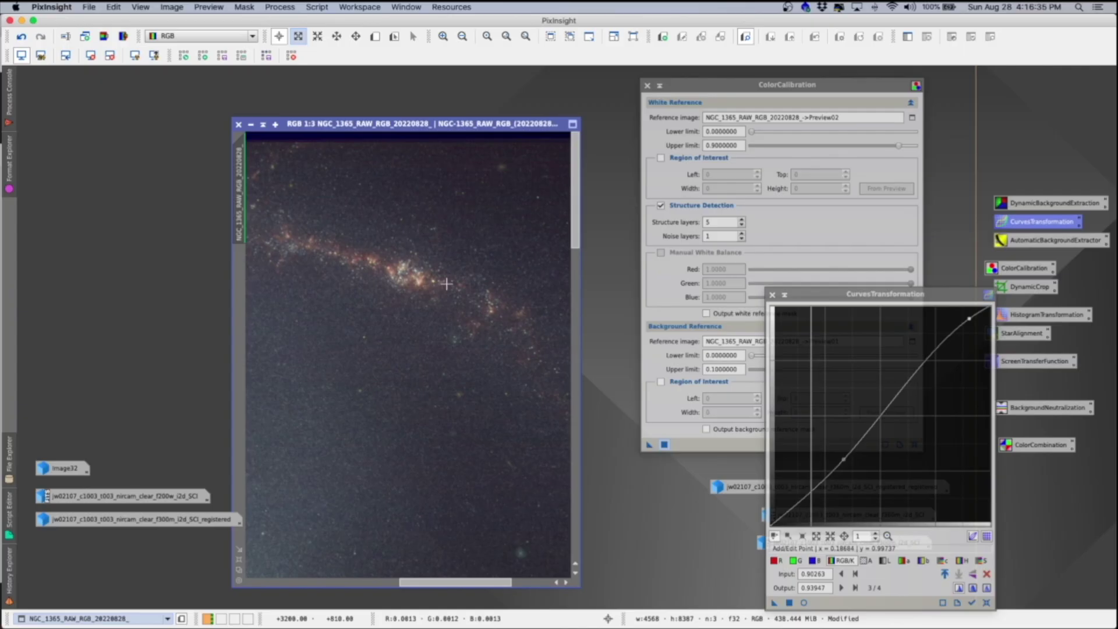
{"action": "scroll", "coordinate": [446, 283], "scroll_direction": "down", "scroll_amount": 1}
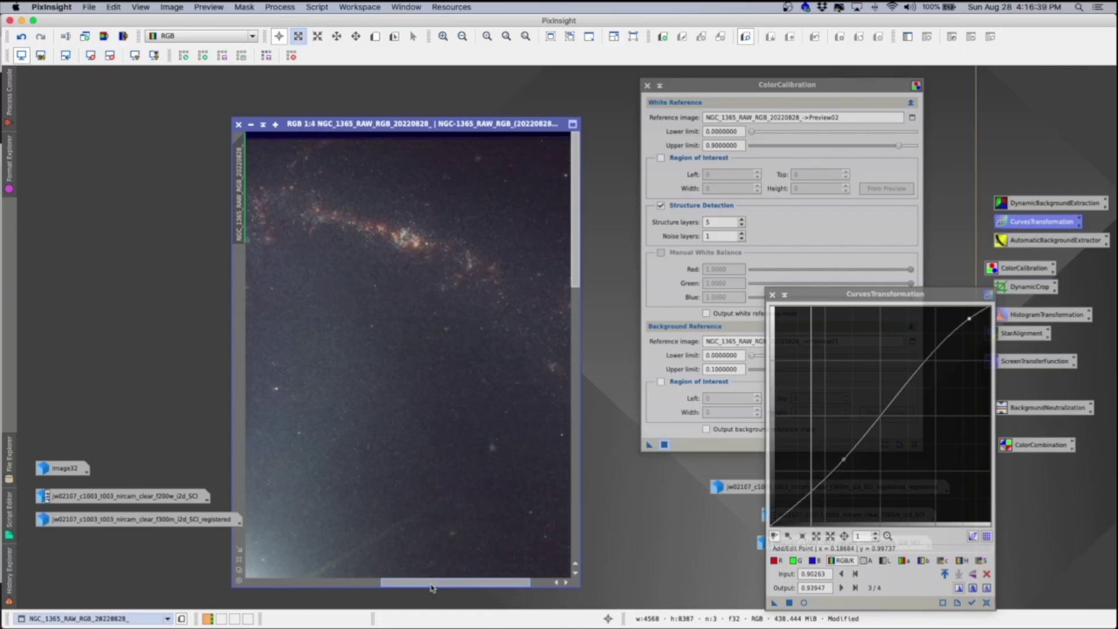
Follow the galaxy's structure from the western end of the upper arm back to the core and inspect the core closely.
{"action": "left_click_drag", "start_coordinate": [431, 582], "coordinate": [300, 579]}
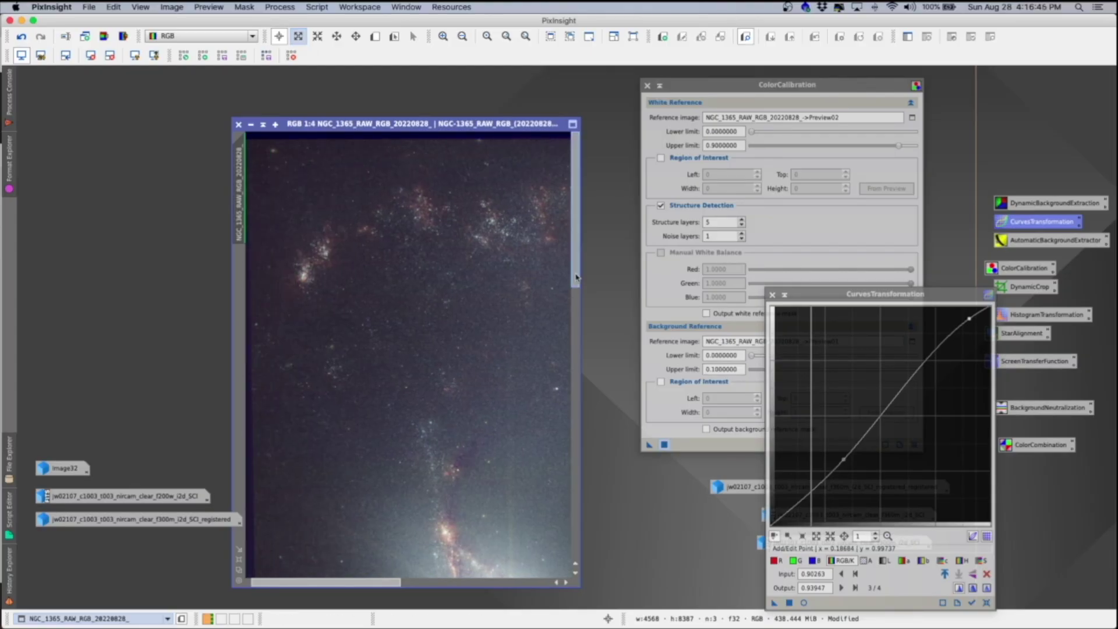
{"action": "left_click_drag", "start_coordinate": [576, 277], "coordinate": [584, 363]}
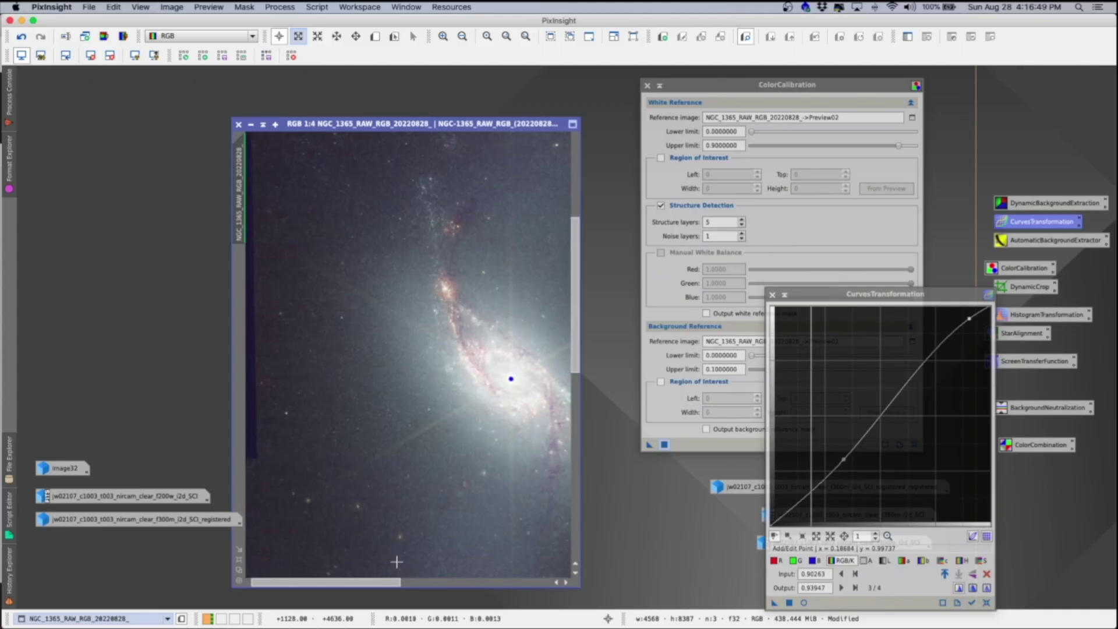
{"action": "left_click_drag", "start_coordinate": [375, 582], "coordinate": [390, 588]}
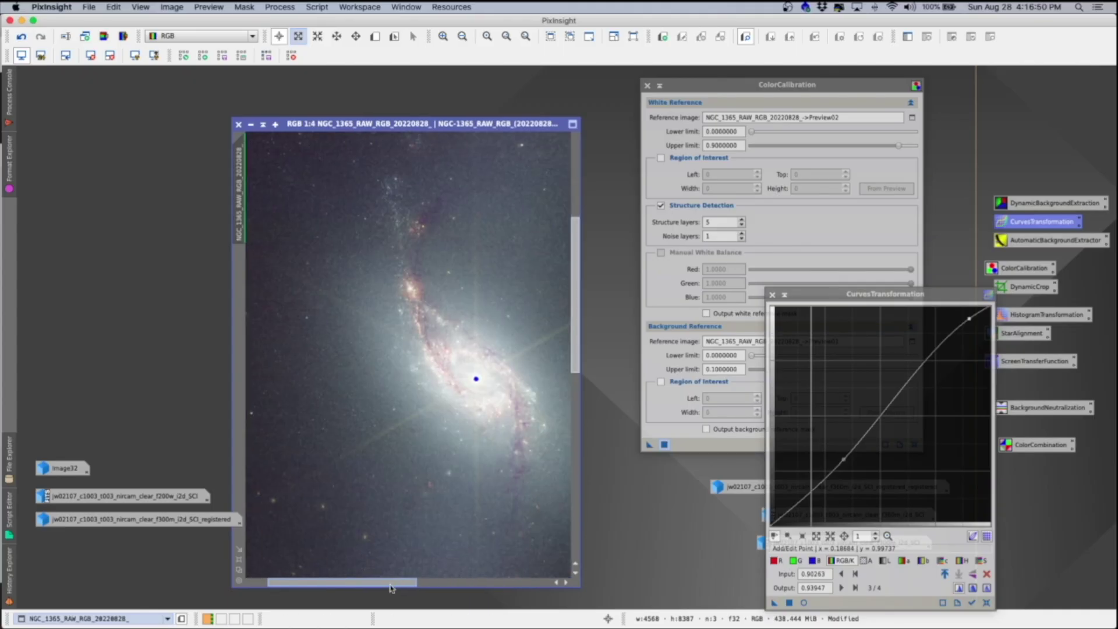
{"action": "scroll", "coordinate": [512, 409], "scroll_direction": "up", "scroll_amount": 1}
{"action": "scroll", "coordinate": [513, 409], "scroll_direction": "up", "scroll_amount": 1}
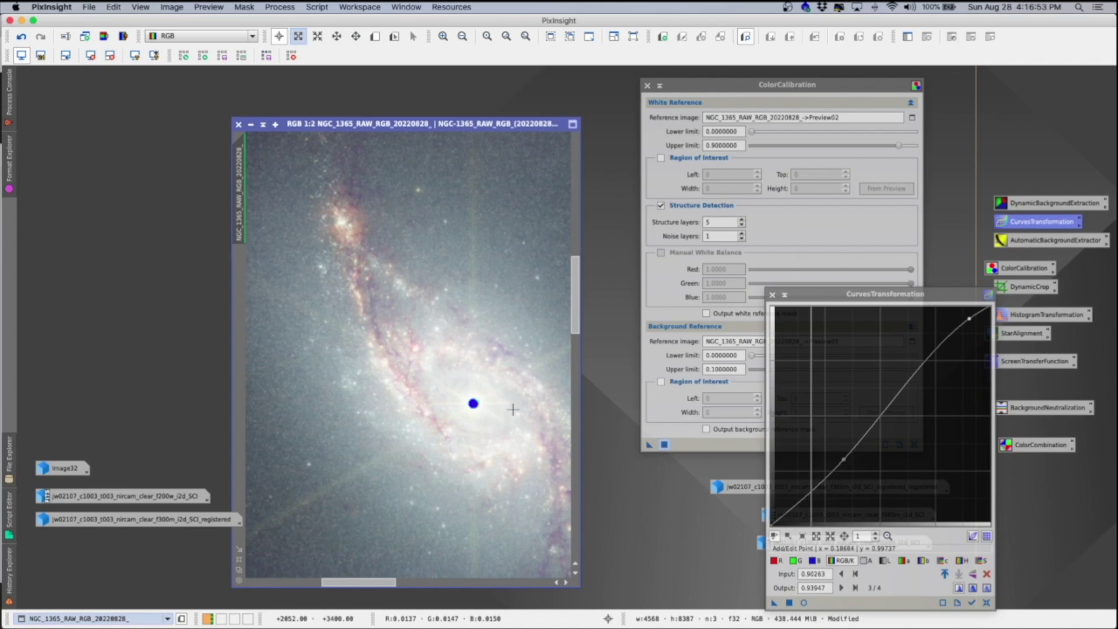
Inspect the galaxy's bright core and adjacent dust lane at full resolution, comparing them with the wider central bar.
{"action": "scroll", "coordinate": [512, 410], "scroll_direction": "up", "scroll_amount": 1}
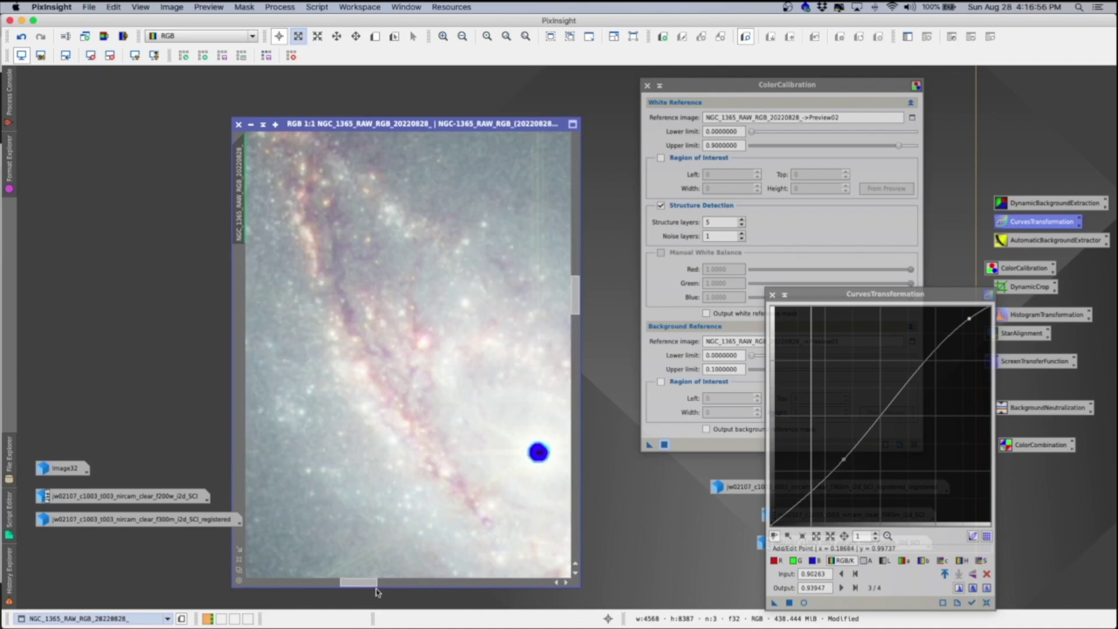
{"action": "left_click_drag", "start_coordinate": [371, 581], "coordinate": [379, 581]}
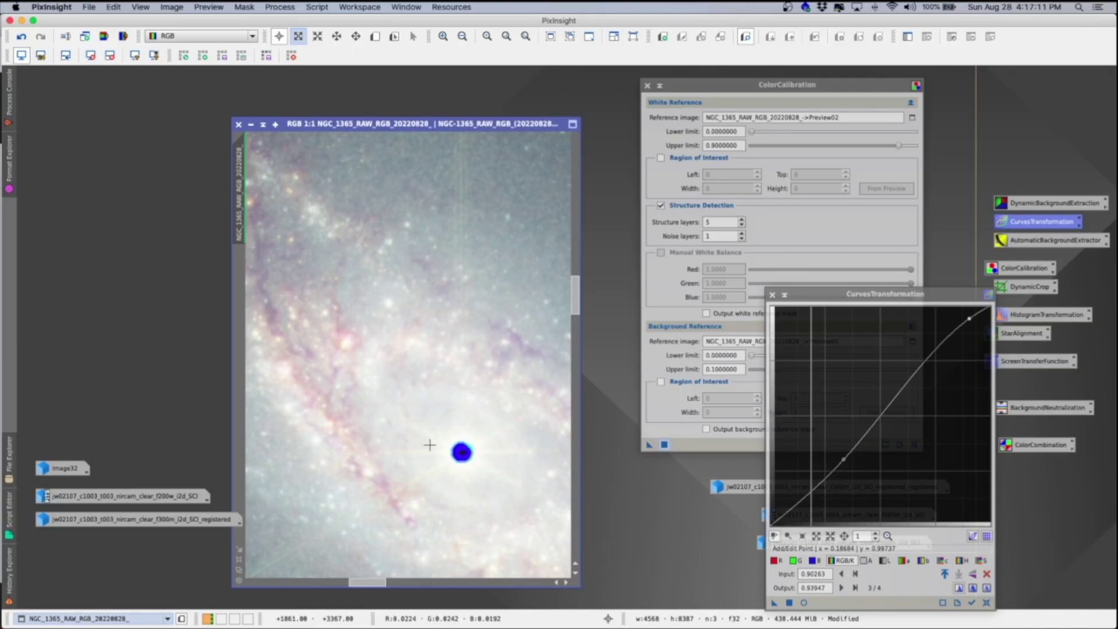
{"action": "key", "text": "super+minus"}
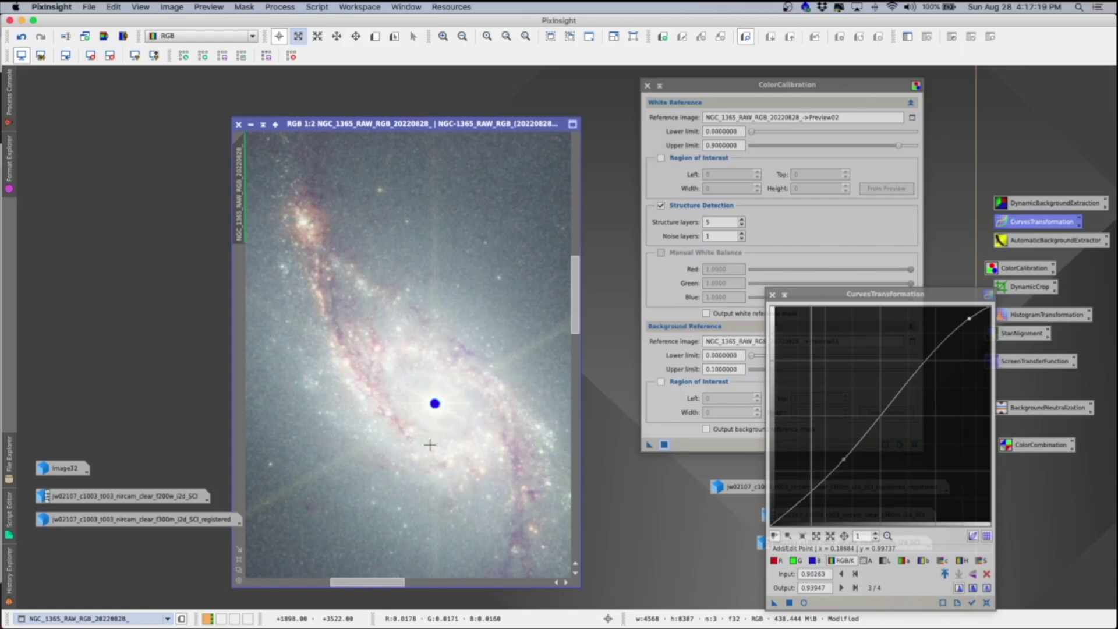
{"action": "key", "text": "super+minus"}
{"action": "key", "text": "super+minus"}
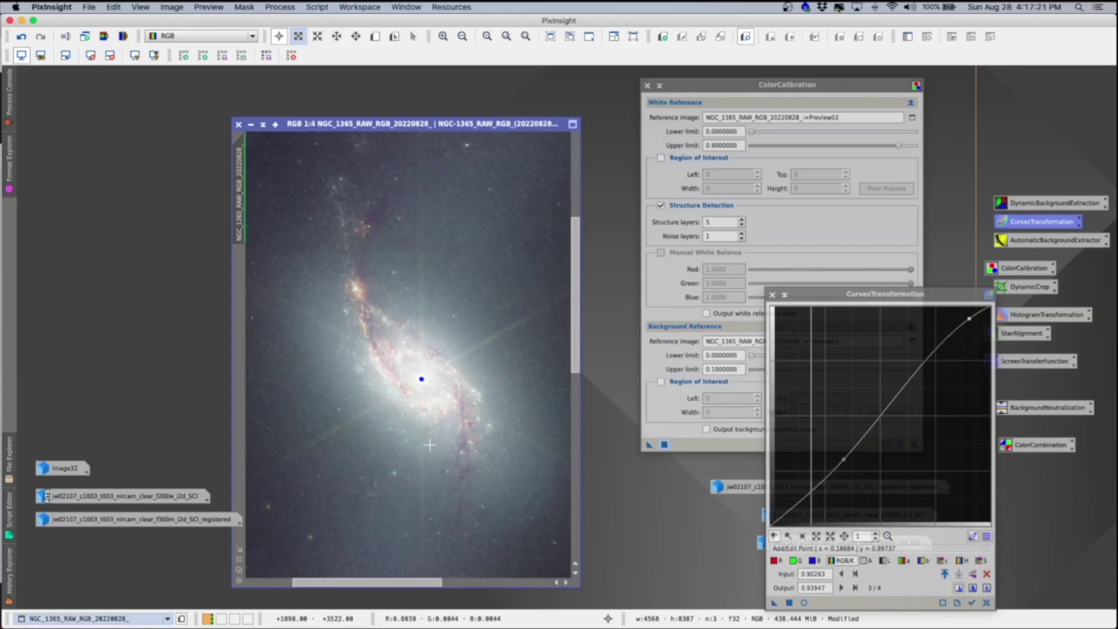
{"action": "key", "text": "super+minus"}
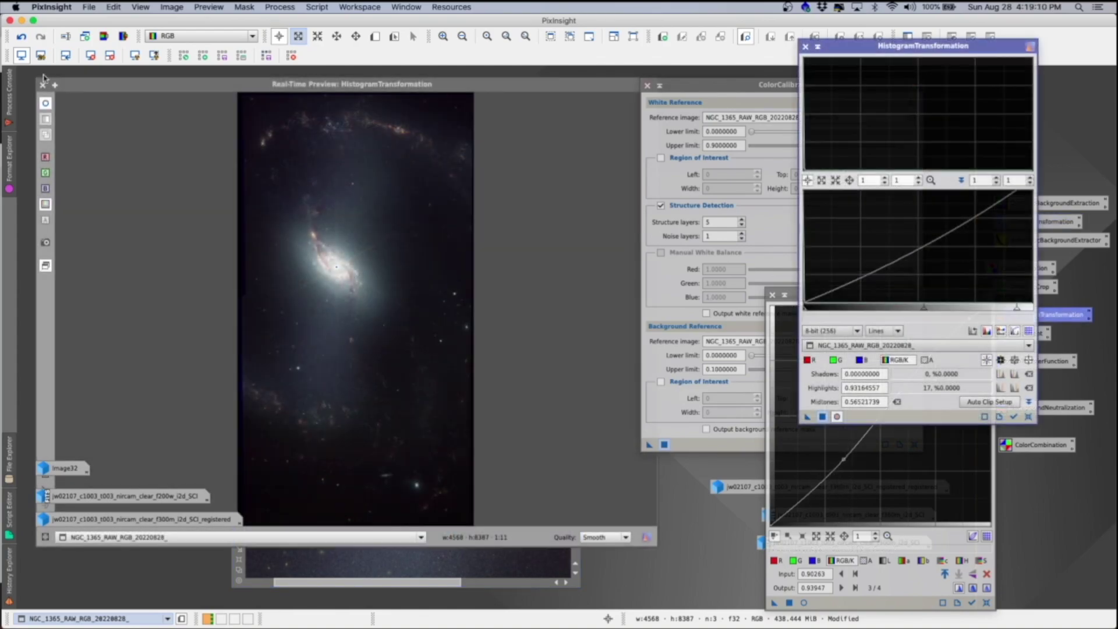
Close the HistogramTransformation real-time preview and examine the central bar and outer spiral arms at several magnifications.
{"action": "left_click", "coordinate": [43, 85]}
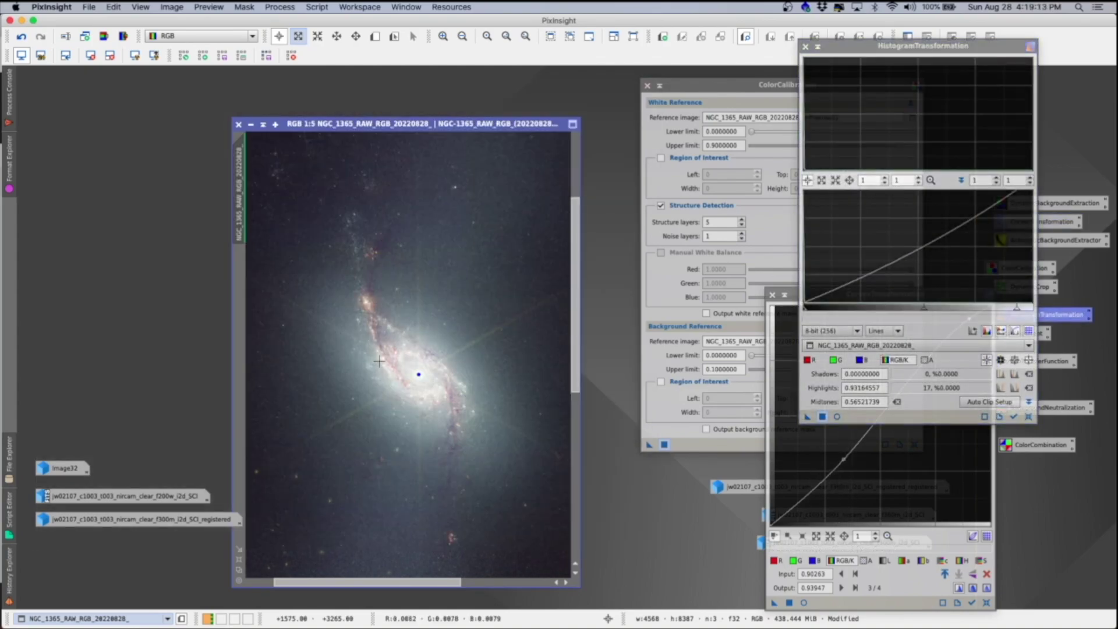
{"action": "key", "text": "super+minus"}
{"action": "key", "text": "super+plus"}
{"action": "key", "text": "super+plus"}
{"action": "key", "text": "super+plus"}
{"action": "key", "text": "super+plus"}
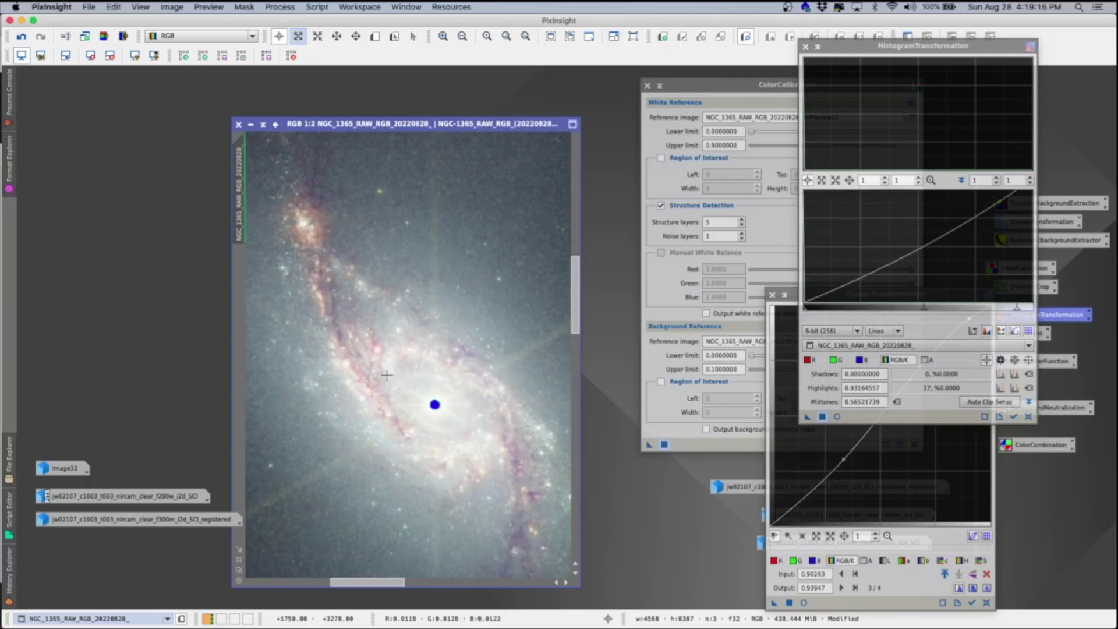
{"action": "key", "text": "super+minus"}
{"action": "key", "text": "super+minus"}
{"action": "key", "text": "super+minus"}
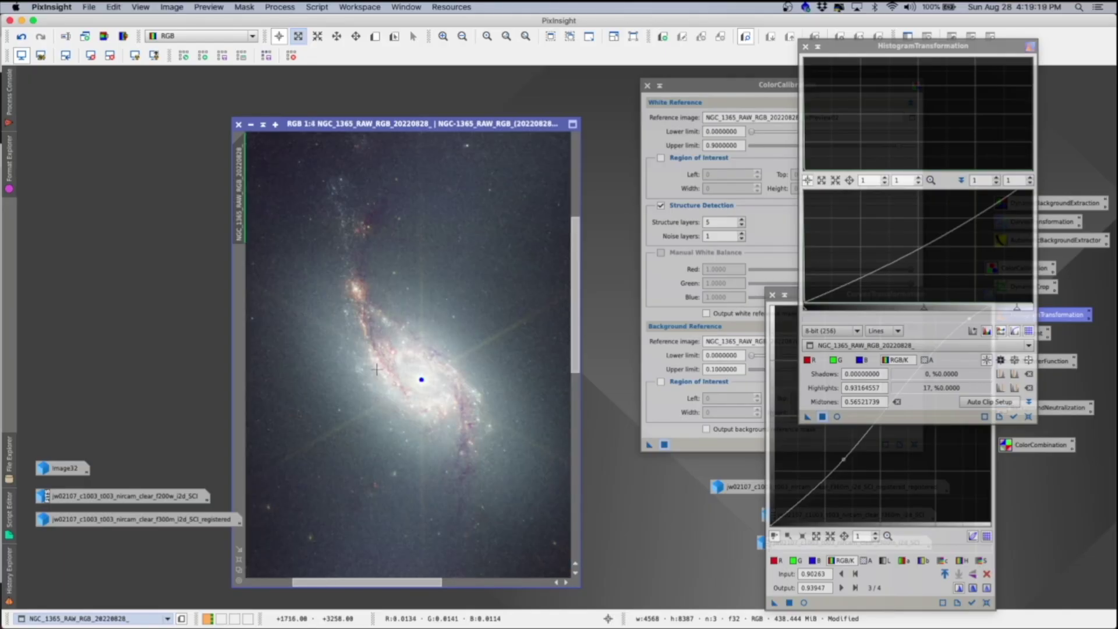
{"action": "key", "text": "super+minus"}
{"action": "key", "text": "super+minus"}
{"action": "key", "text": "super+minus"}
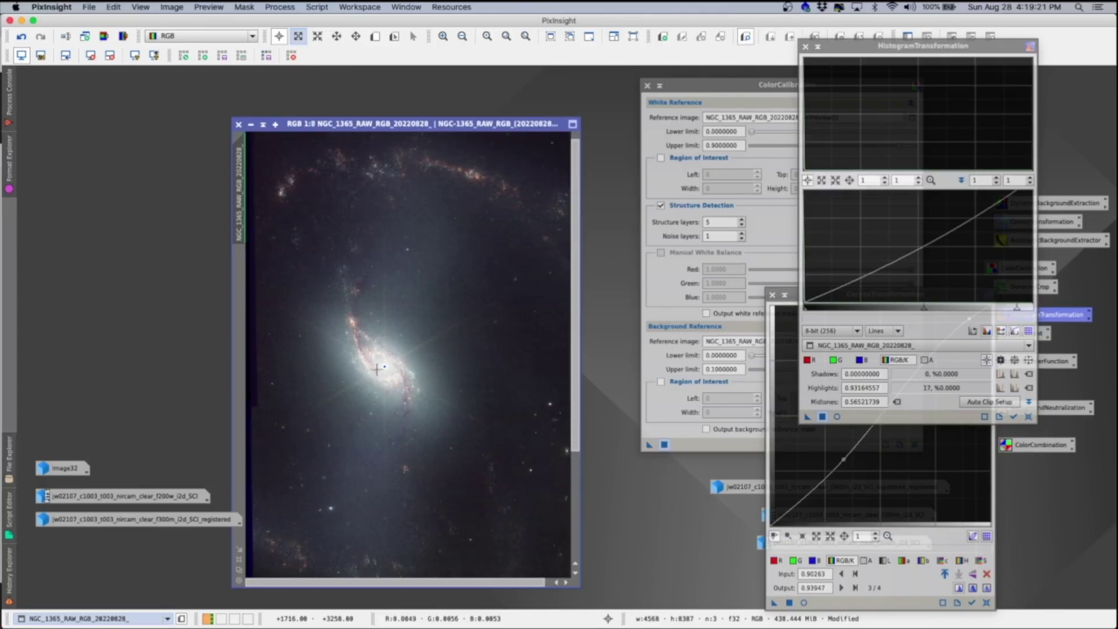
{"action": "key", "text": "super+minus"}
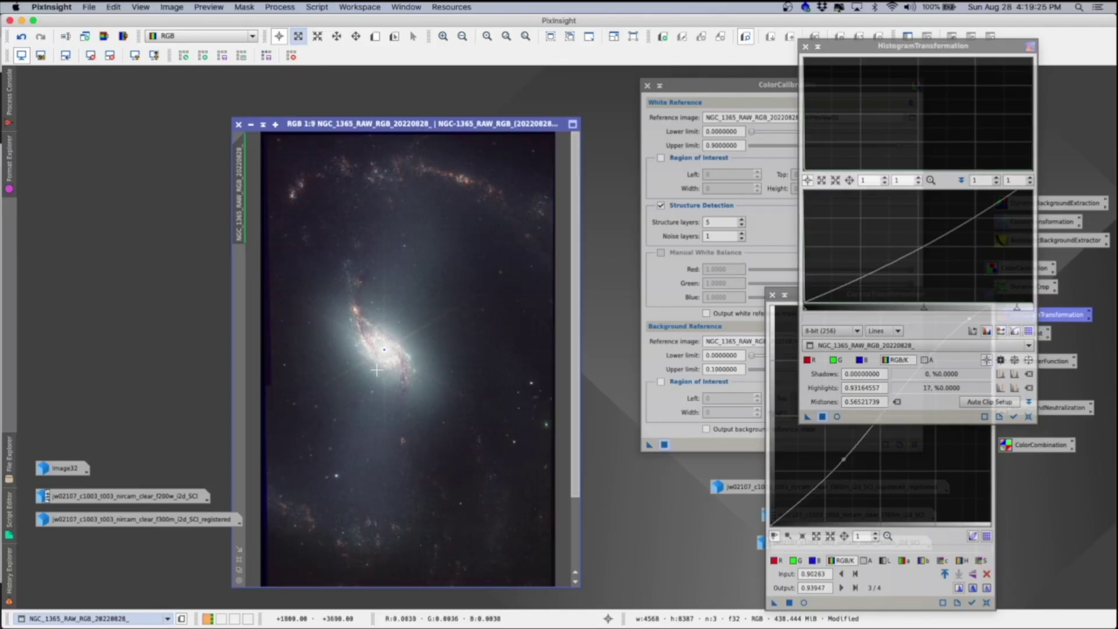
Examine the core and the dust lane running below it at close range, and review the whole galaxy.
{"action": "key", "text": "super+plus"}
{"action": "key", "text": "super+plus"}
{"action": "key", "text": "super+plus"}
{"action": "key", "text": "super+plus"}
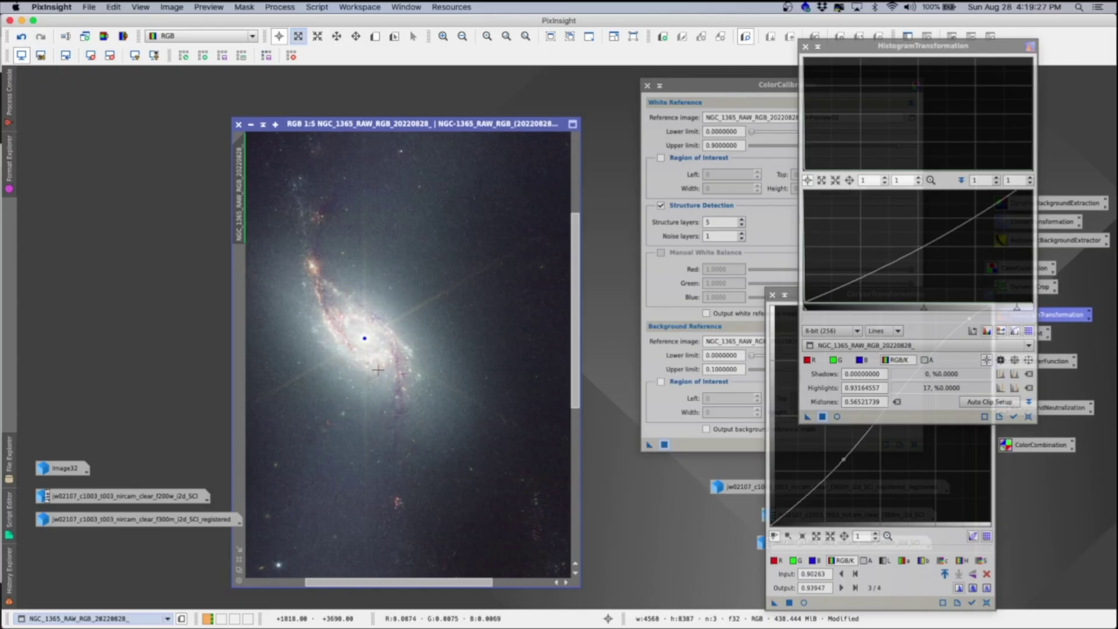
{"action": "left_click_drag", "start_coordinate": [367, 582], "coordinate": [380, 583]}
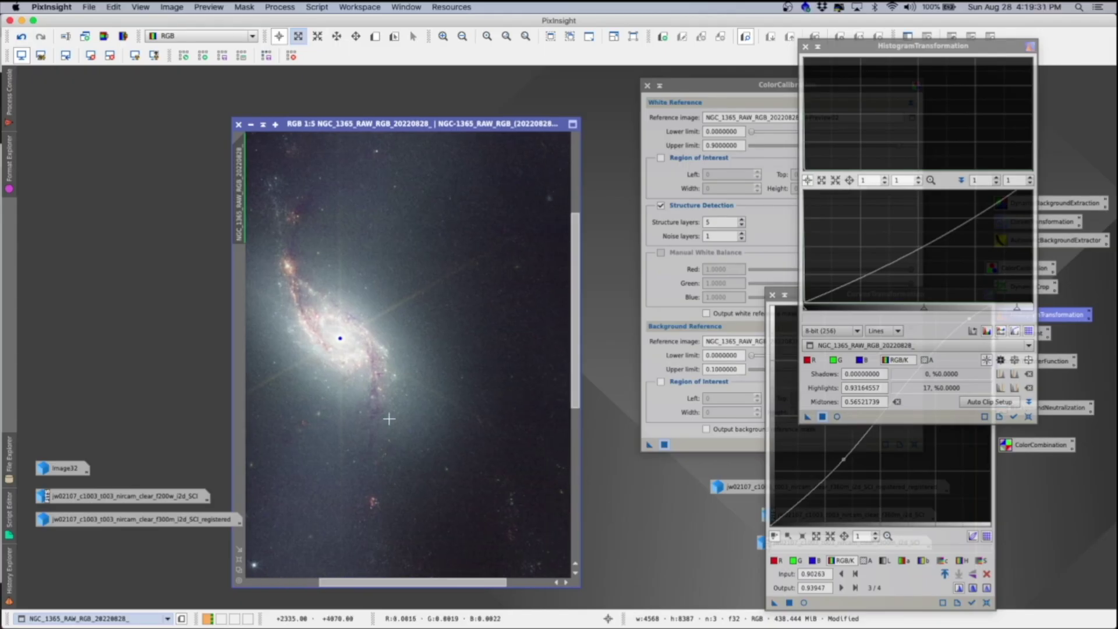
{"action": "key", "text": "super+plus"}
{"action": "key", "text": "super+plus"}
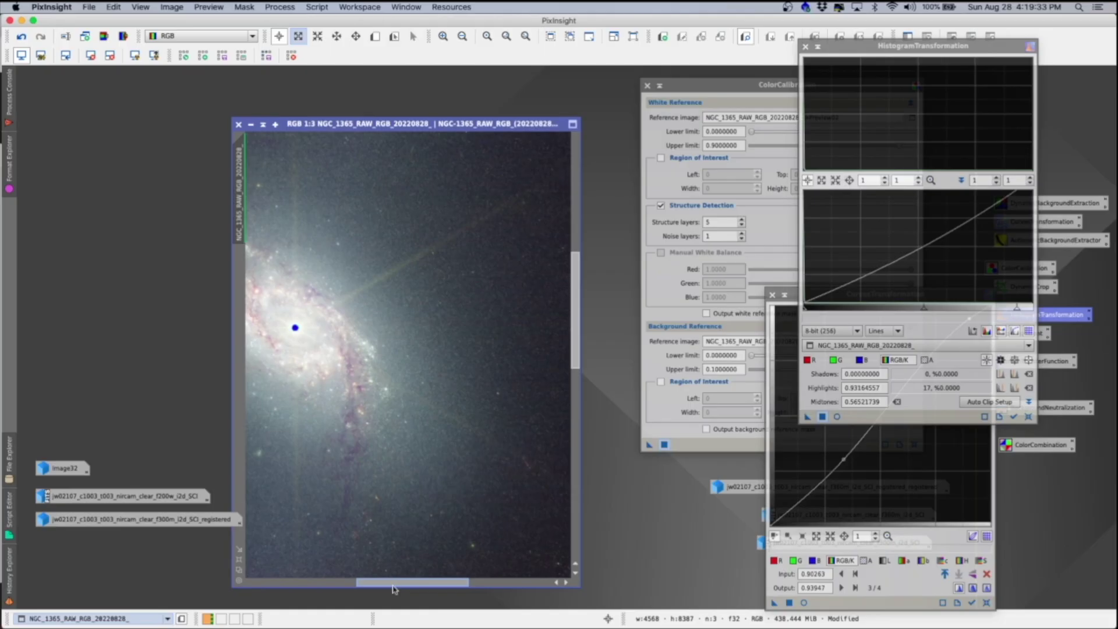
{"action": "left_click_drag", "start_coordinate": [394, 582], "coordinate": [369, 583]}
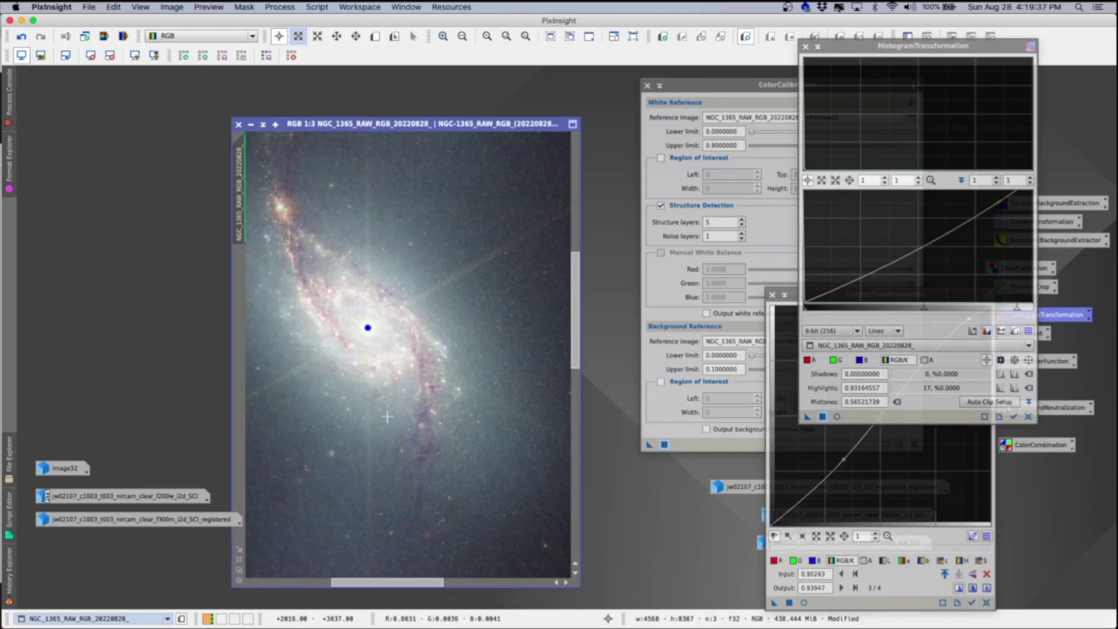
{"action": "key", "text": "super+minus"}
{"action": "key", "text": "super+minus"}
{"action": "key", "text": "super+minus"}
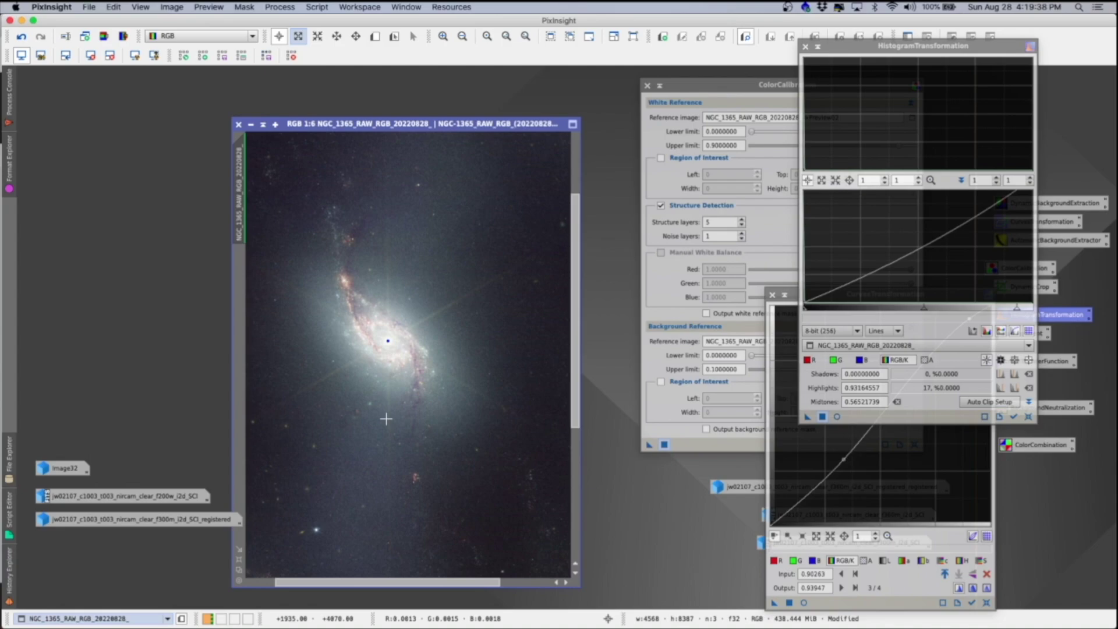
{"action": "key", "text": "super+minus"}
{"action": "key", "text": "super+minus"}
{"action": "key", "text": "super+minus"}
{"action": "key", "text": "super+minus"}
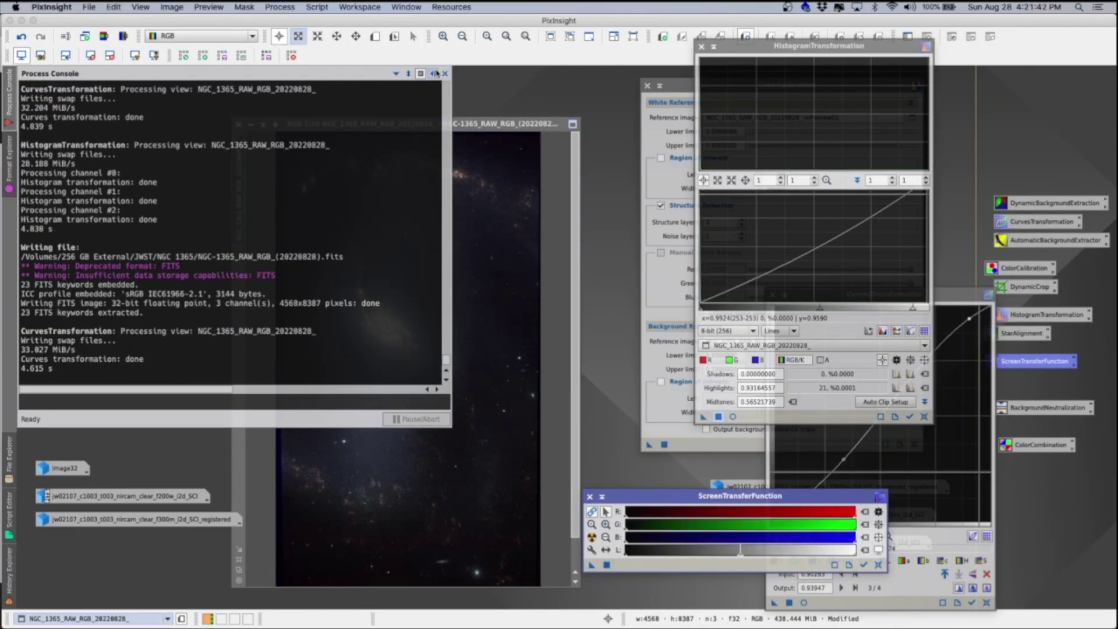
Hide the process console and transfer the ScreenTransferFunction stretch to HistogramTransformation.
{"action": "left_click", "coordinate": [436, 73]}
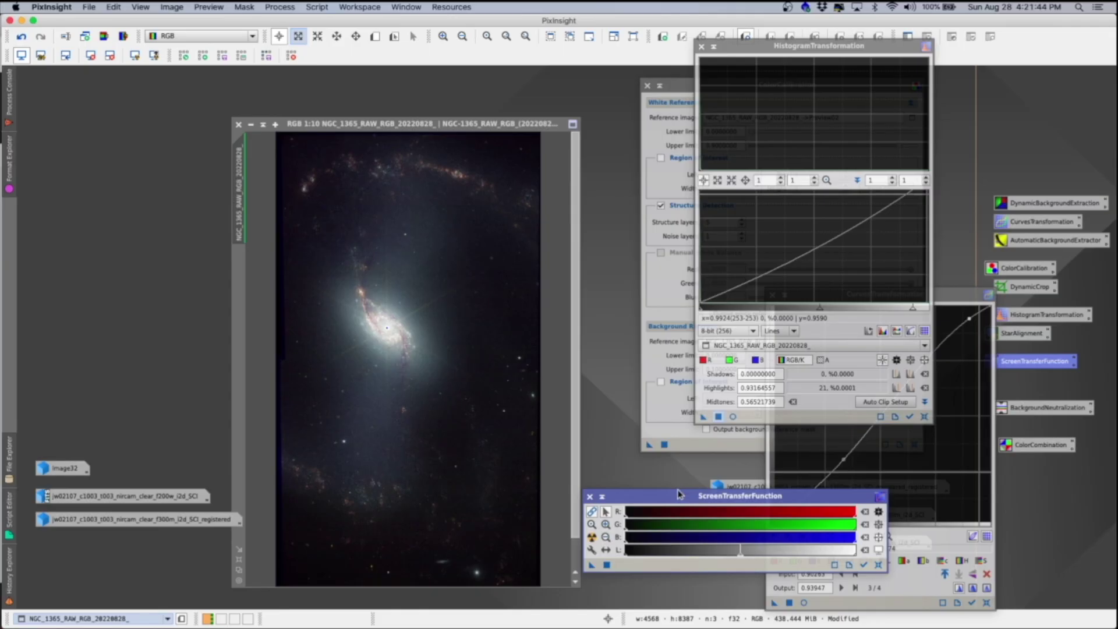
{"action": "left_click_drag", "start_coordinate": [679, 494], "coordinate": [736, 471]}
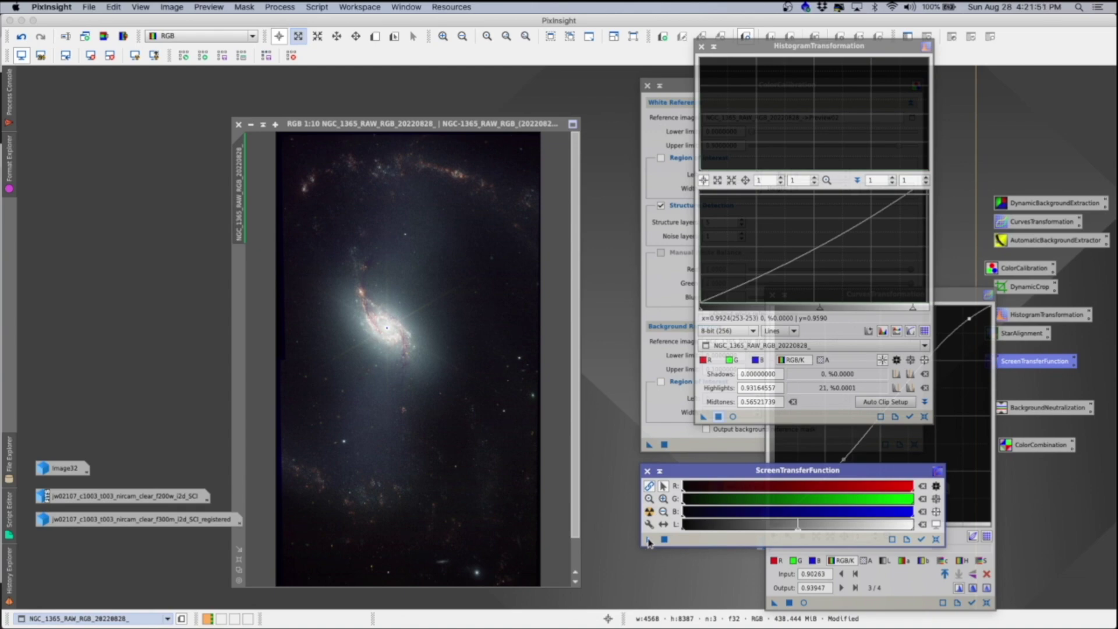
{"action": "left_click_drag", "start_coordinate": [648, 542], "coordinate": [762, 418]}
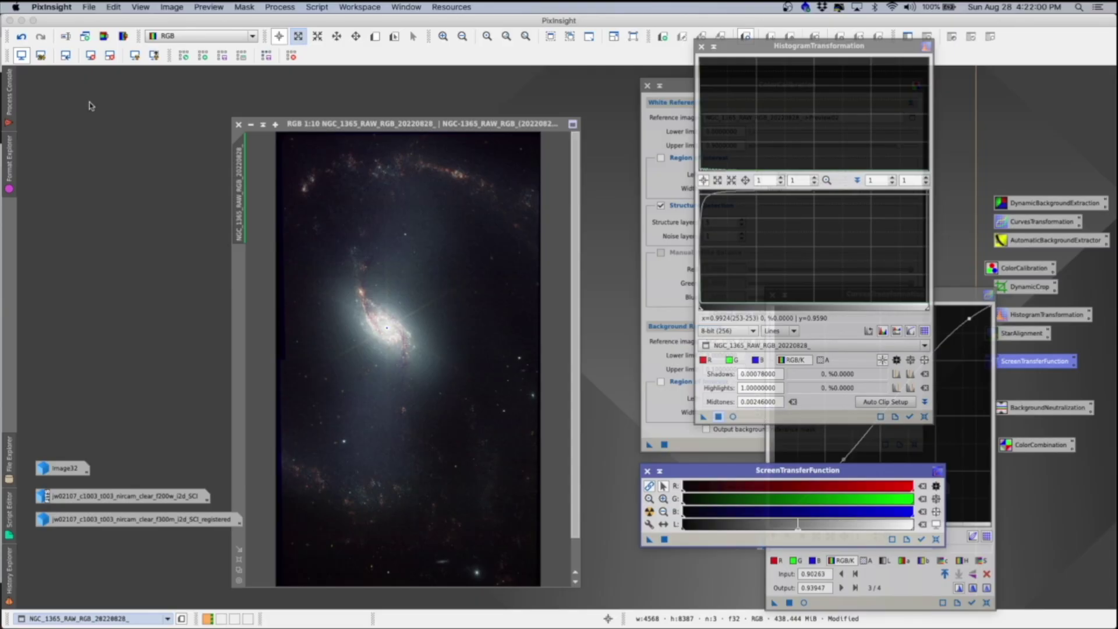
Save the processed image as the FITS file NGC-1365_RAW_RGB_(20220828).fits and hide the process console.
{"action": "left_click", "coordinate": [92, 7]}
{"action": "left_click", "coordinate": [117, 88]}
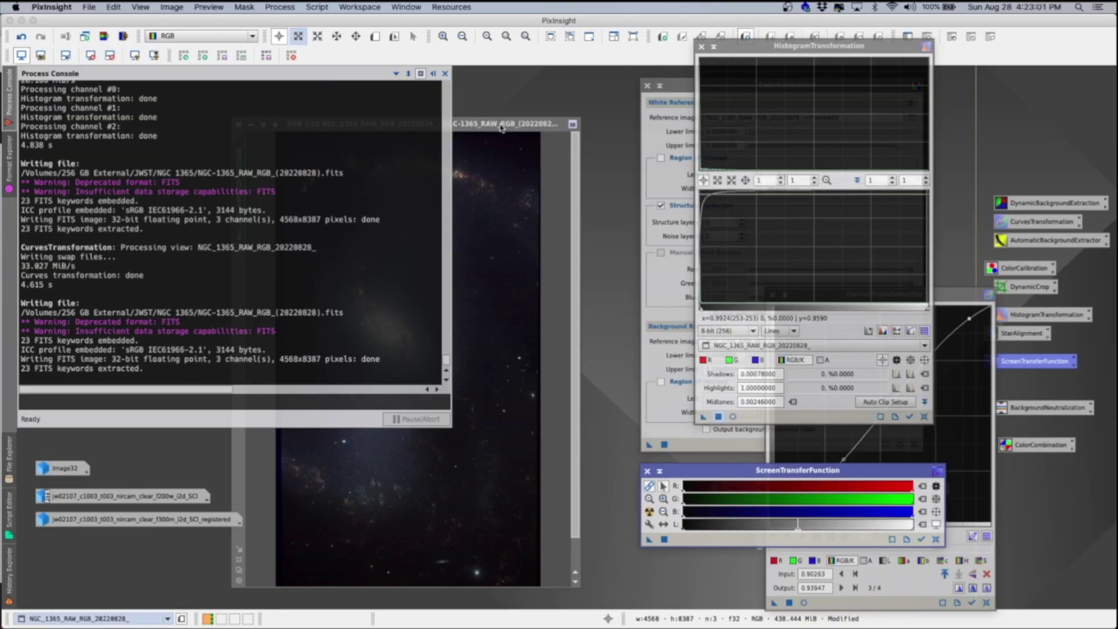
{"action": "left_click", "coordinate": [501, 125]}
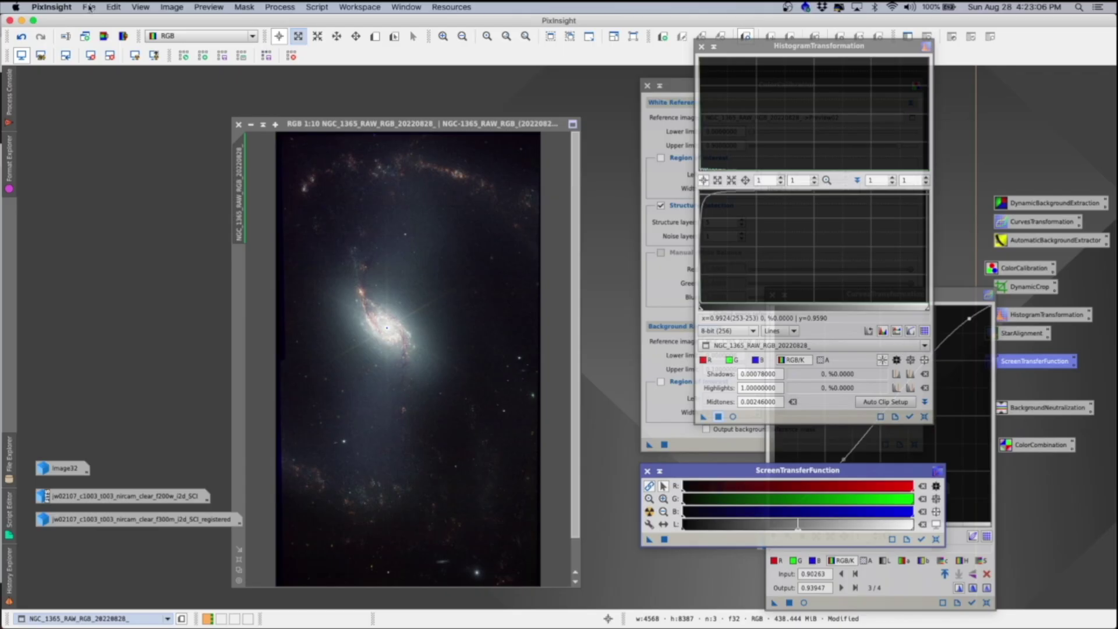
Export the image as NGC-1365_RAW_RGB_(20220828).jpg with increased JPEG quality and the ICC profile embedded.
{"action": "left_click", "coordinate": [89, 7]}
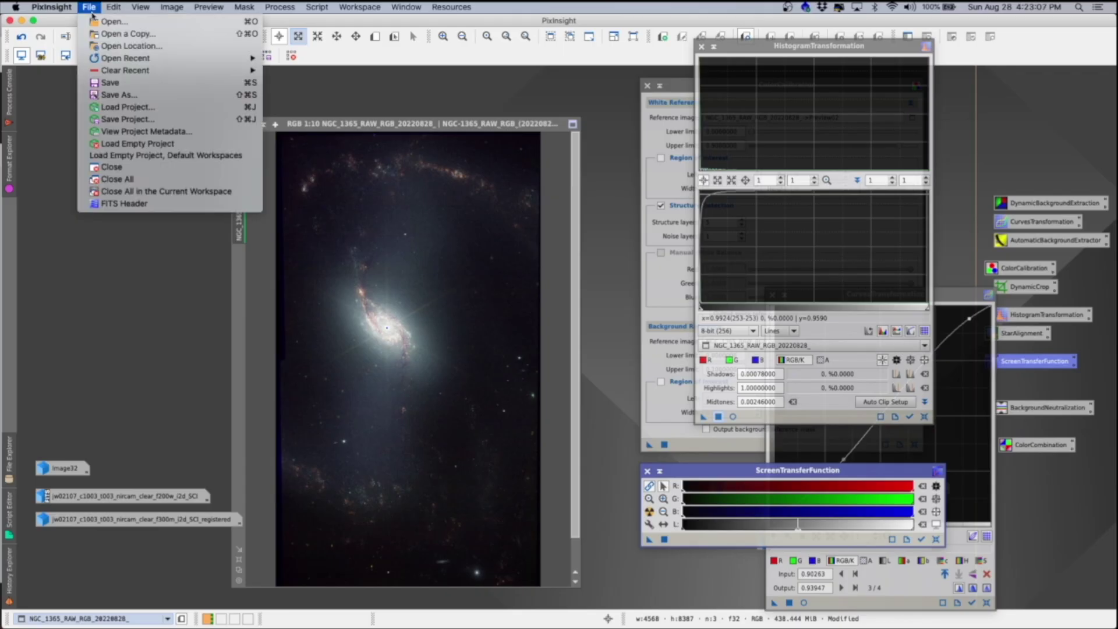
{"action": "left_click", "coordinate": [132, 94]}
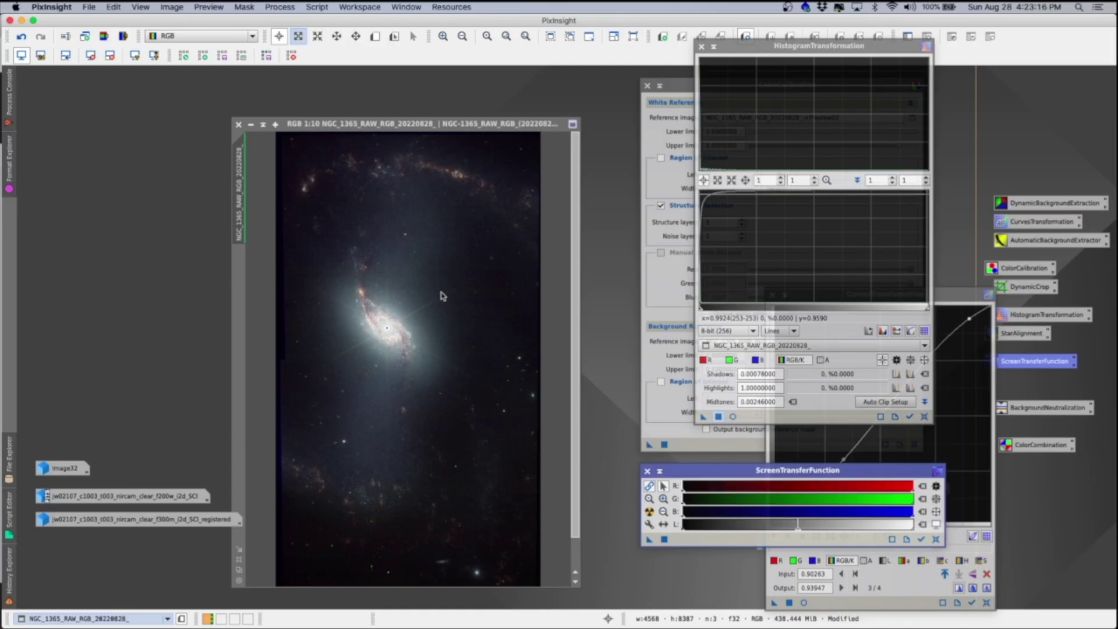
{"action": "key", "text": "super+shift+s"}
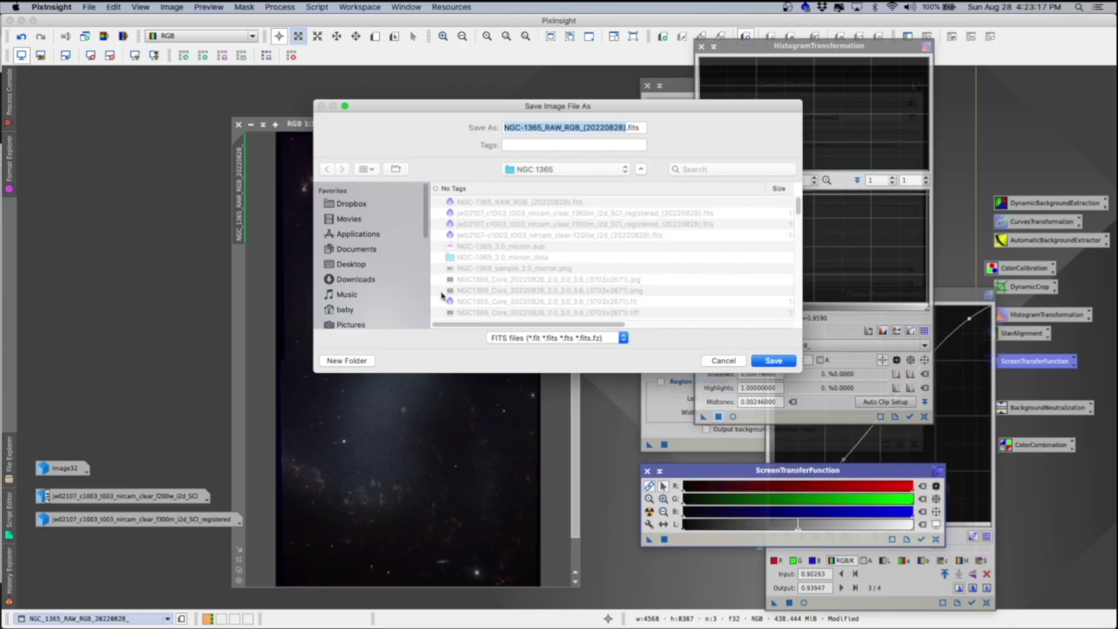
{"action": "left_click", "coordinate": [559, 337]}
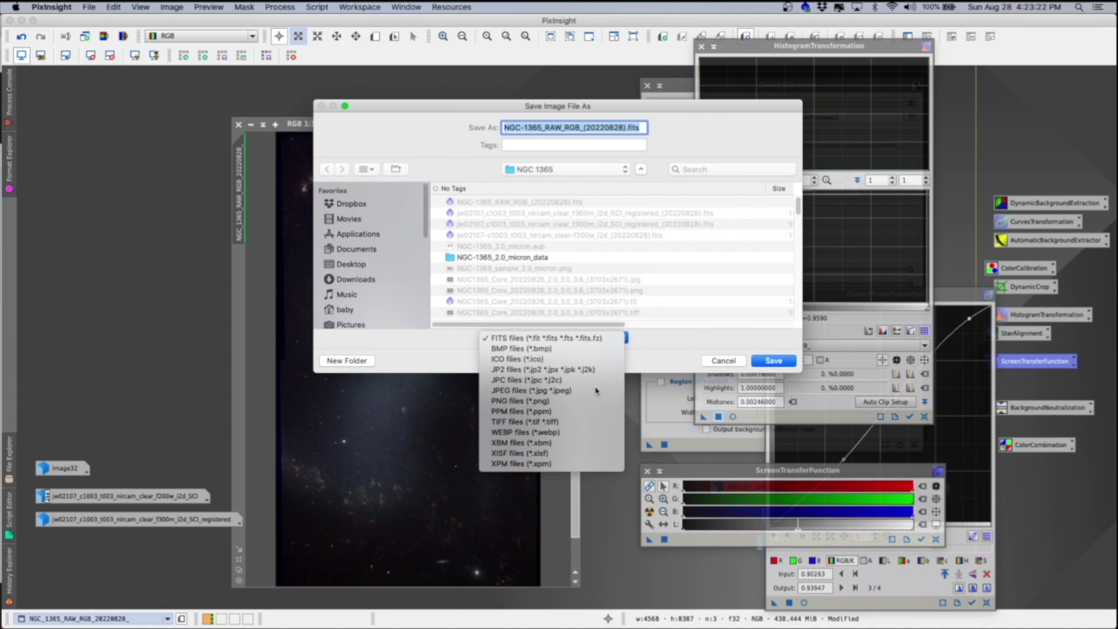
{"action": "left_click", "coordinate": [596, 390]}
{"action": "left_click", "coordinate": [773, 361]}
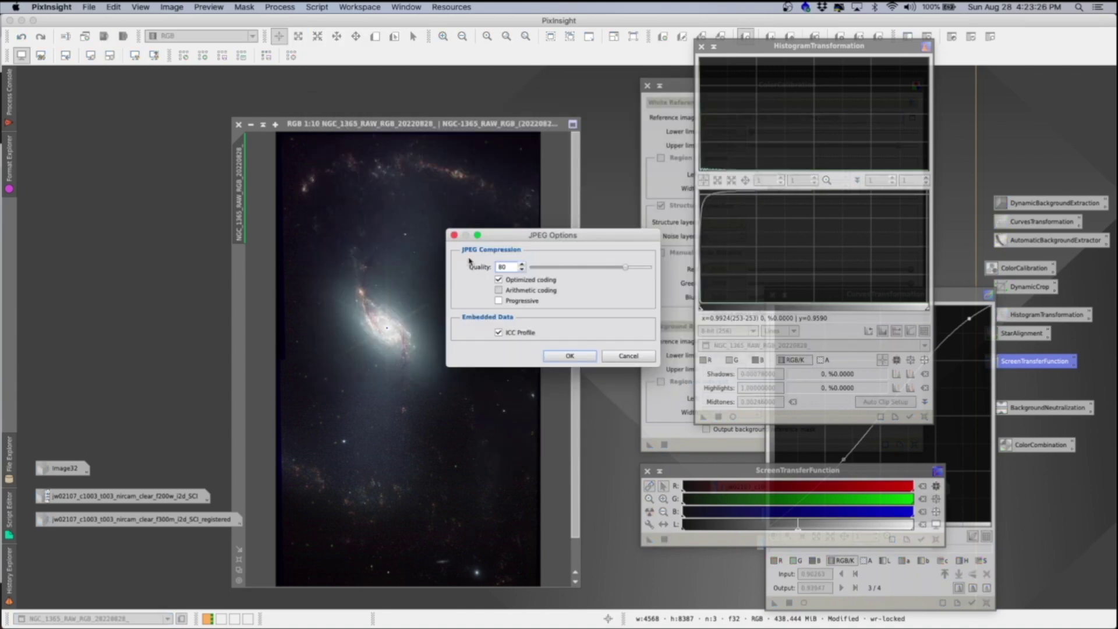
{"action": "left_click_drag", "start_coordinate": [624, 267], "coordinate": [650, 267]}
{"action": "left_click", "coordinate": [564, 356]}
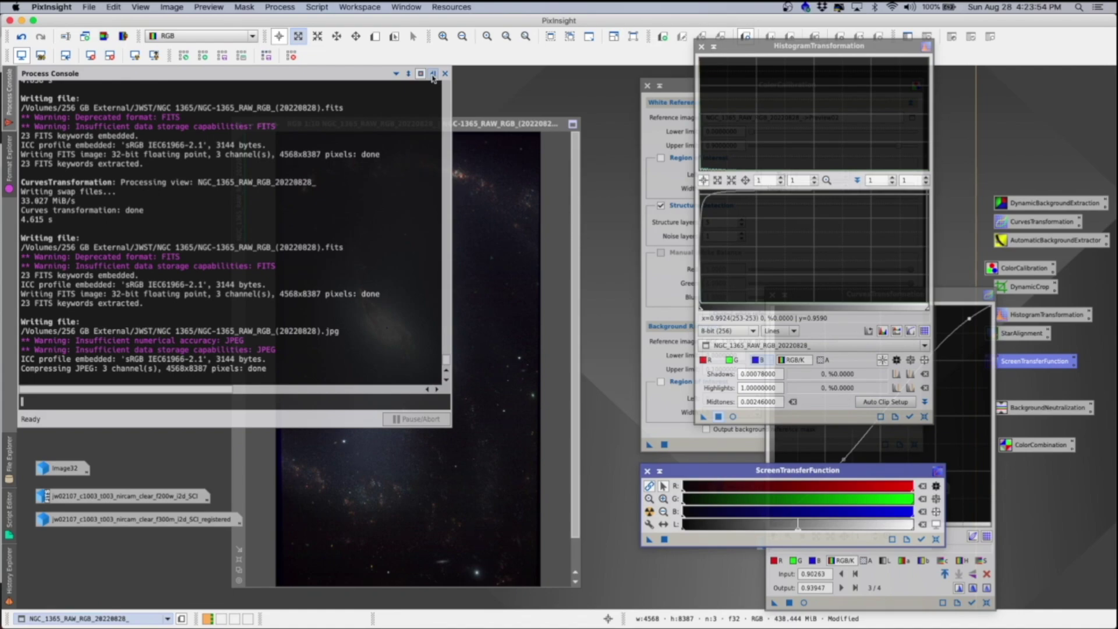
{"action": "left_click", "coordinate": [432, 74]}
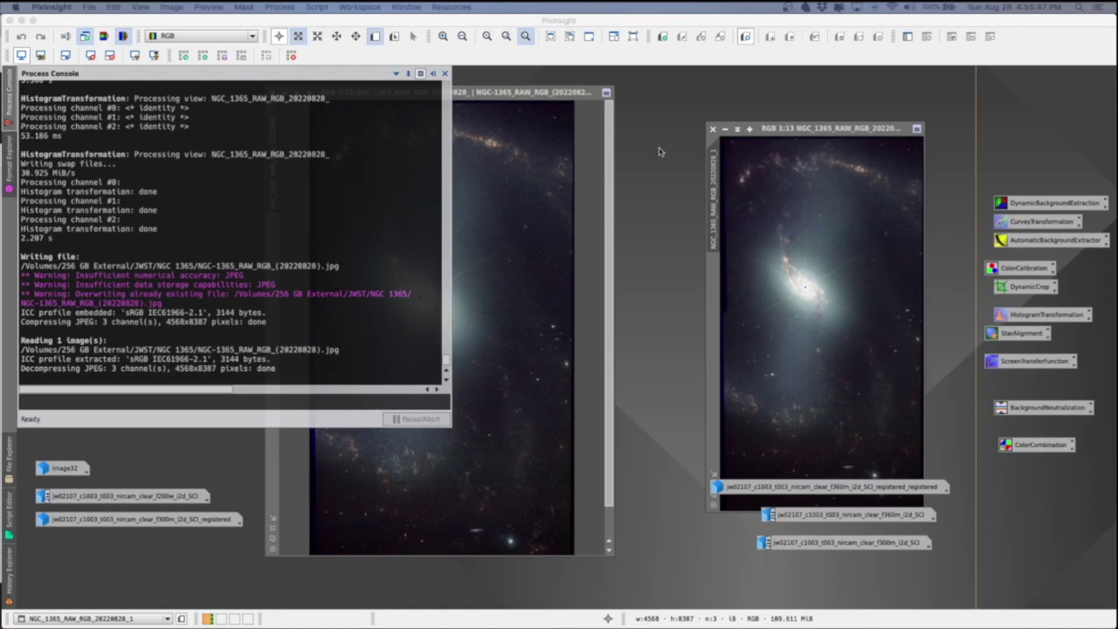
Clear the workspace by hiding the process console and closing HistogramTransformation and CurvesTransformation.
{"action": "left_click", "coordinate": [432, 74]}
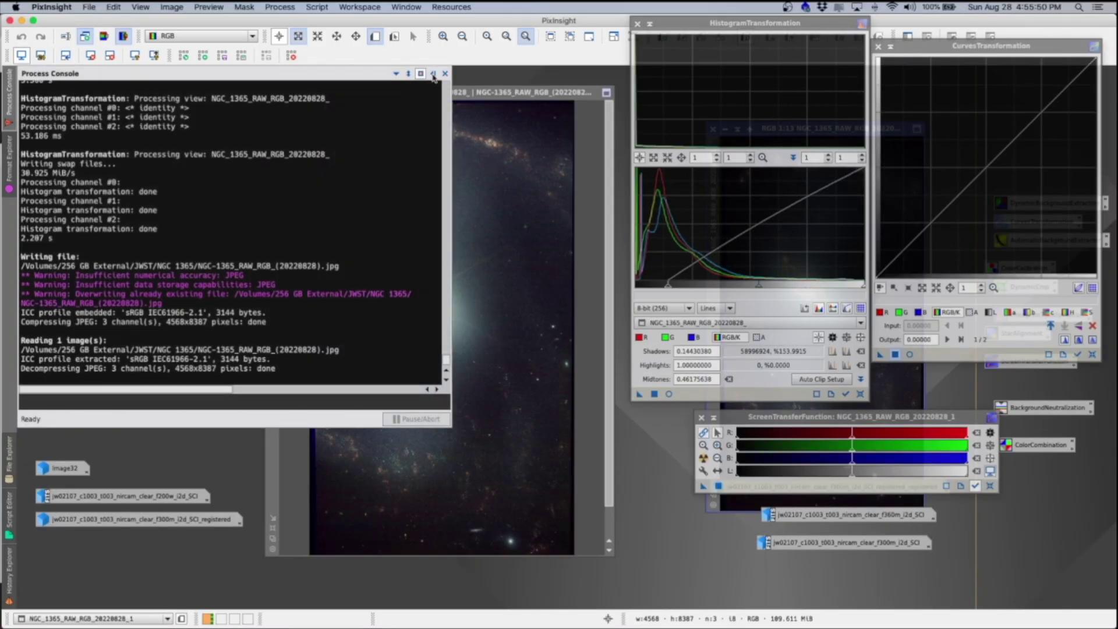
{"action": "left_click", "coordinate": [637, 25]}
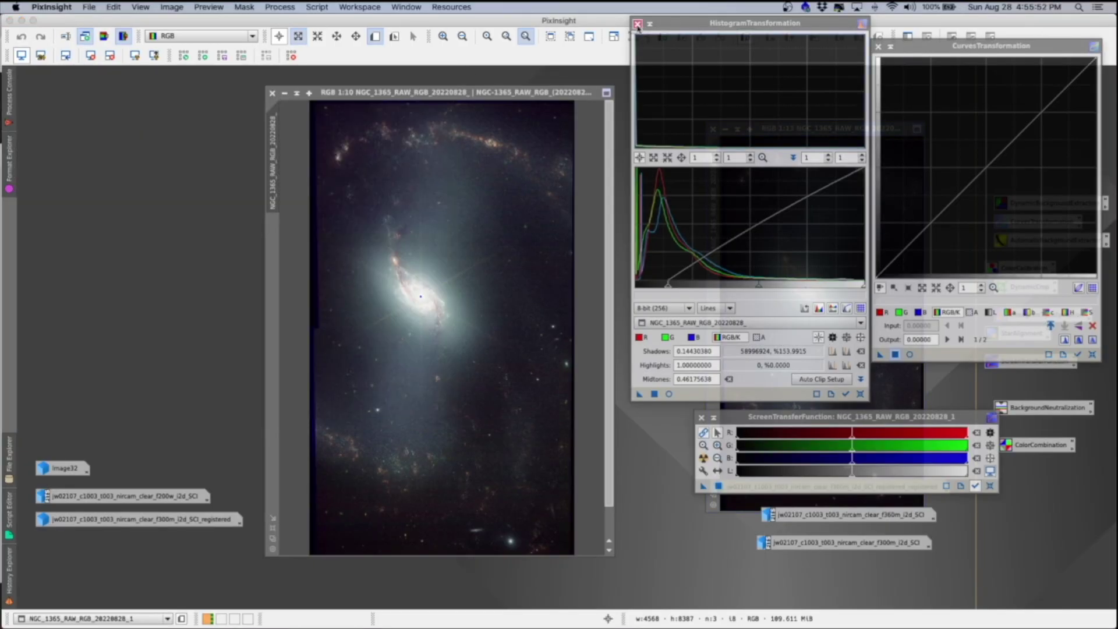
{"action": "left_click", "coordinate": [877, 46]}
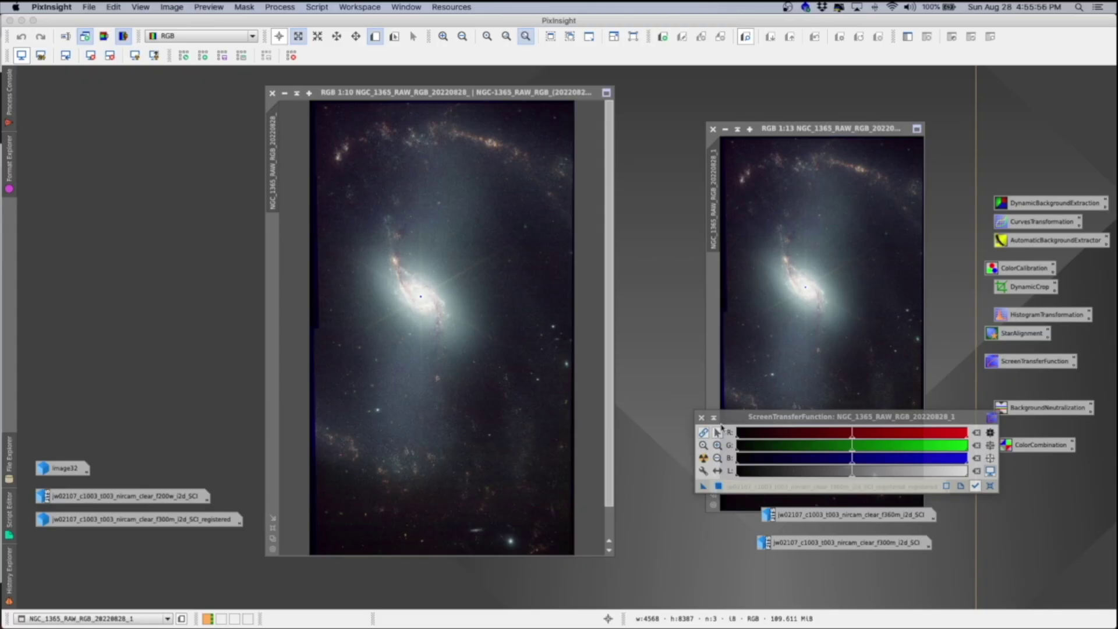
Arrange the processed NGC 1365 image and its JPEG copy side by side, widen the copy's window, and move ScreenTransferFunction out of the way.
{"action": "left_click_drag", "start_coordinate": [740, 416], "coordinate": [735, 539]}
{"action": "left_click_drag", "start_coordinate": [529, 96], "coordinate": [491, 89]}
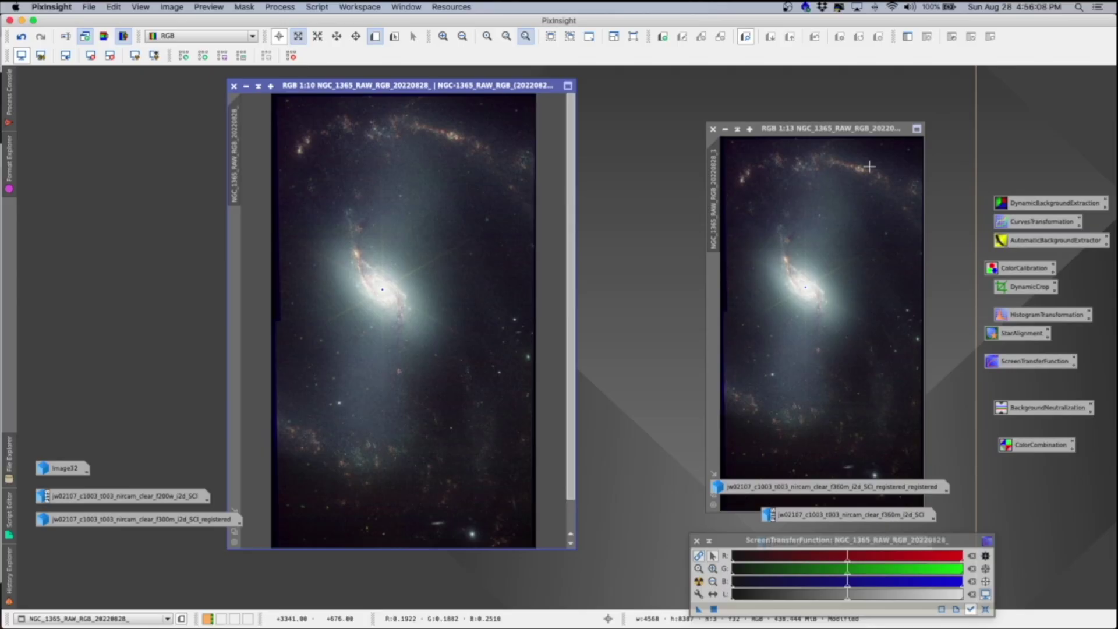
{"action": "left_click_drag", "start_coordinate": [850, 129], "coordinate": [832, 85]}
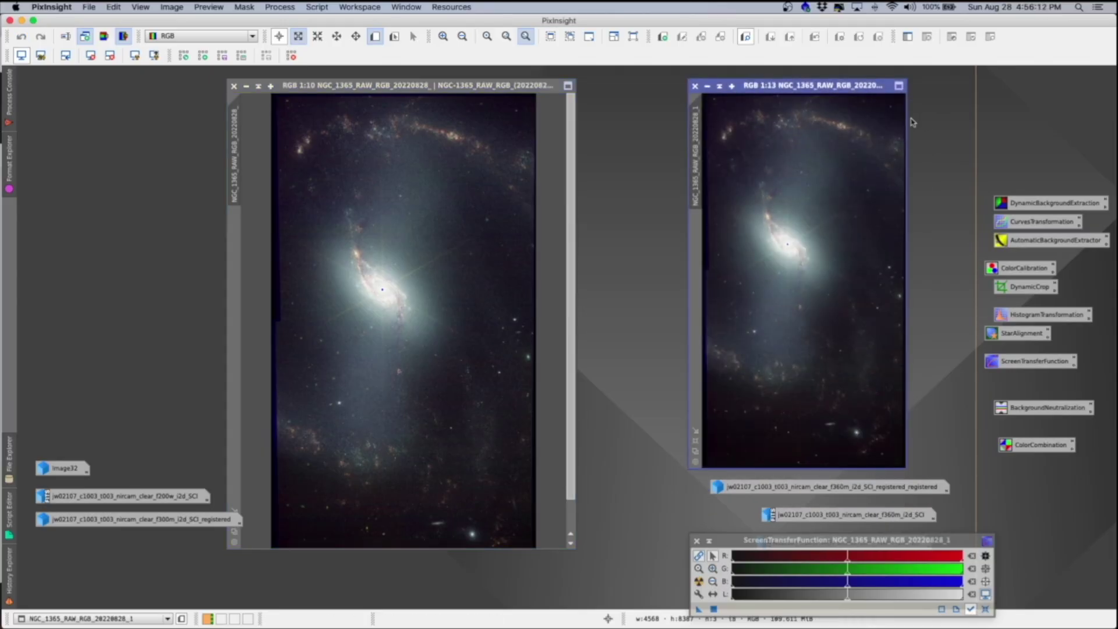
{"action": "left_click_drag", "start_coordinate": [906, 121], "coordinate": [974, 112]}
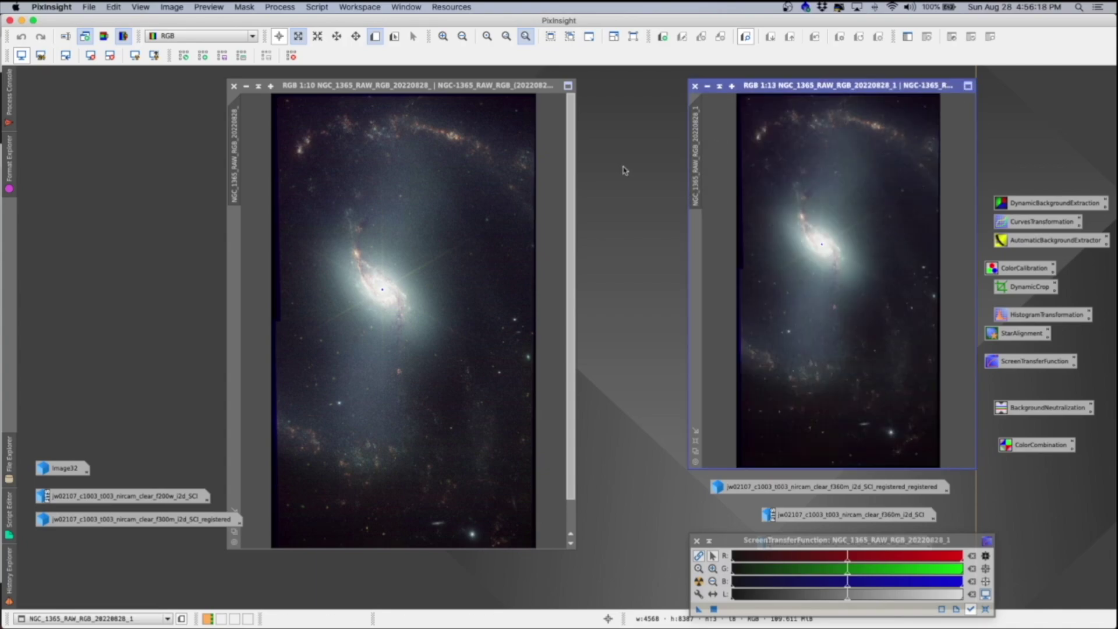
{"action": "mouse_move", "coordinate": [699, 153]}
{"action": "left_click_drag", "start_coordinate": [805, 85], "coordinate": [757, 87]}
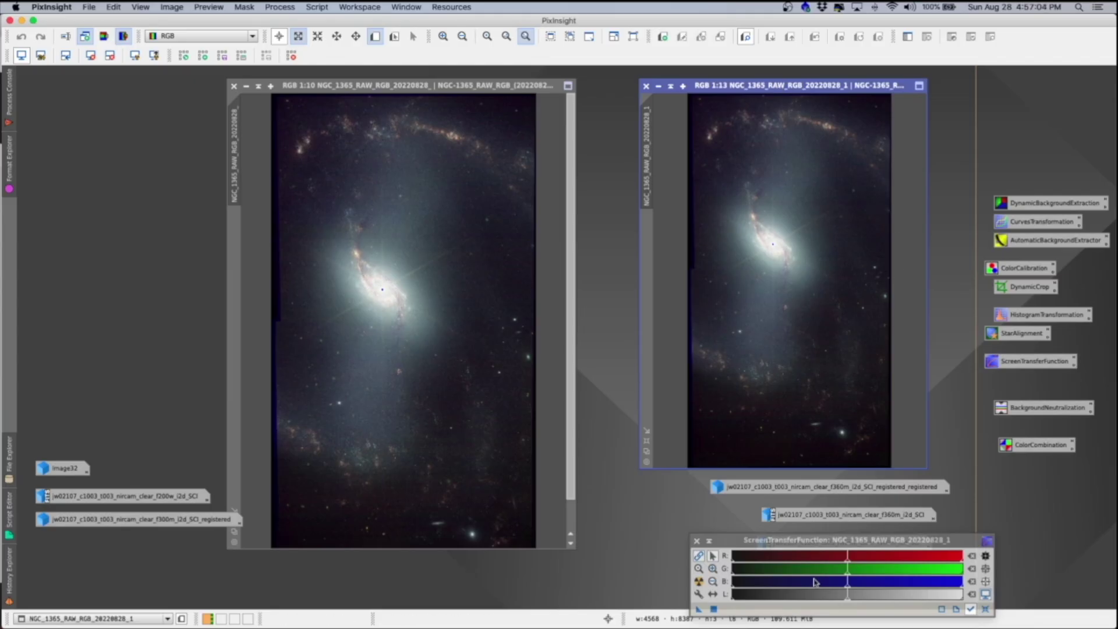
Open HistogramTransformation for the processed NGC 1365 image and arrange it and ScreenTransferFunction clear of the JPEG copy.
{"action": "left_click_drag", "start_coordinate": [792, 549], "coordinate": [780, 537]}
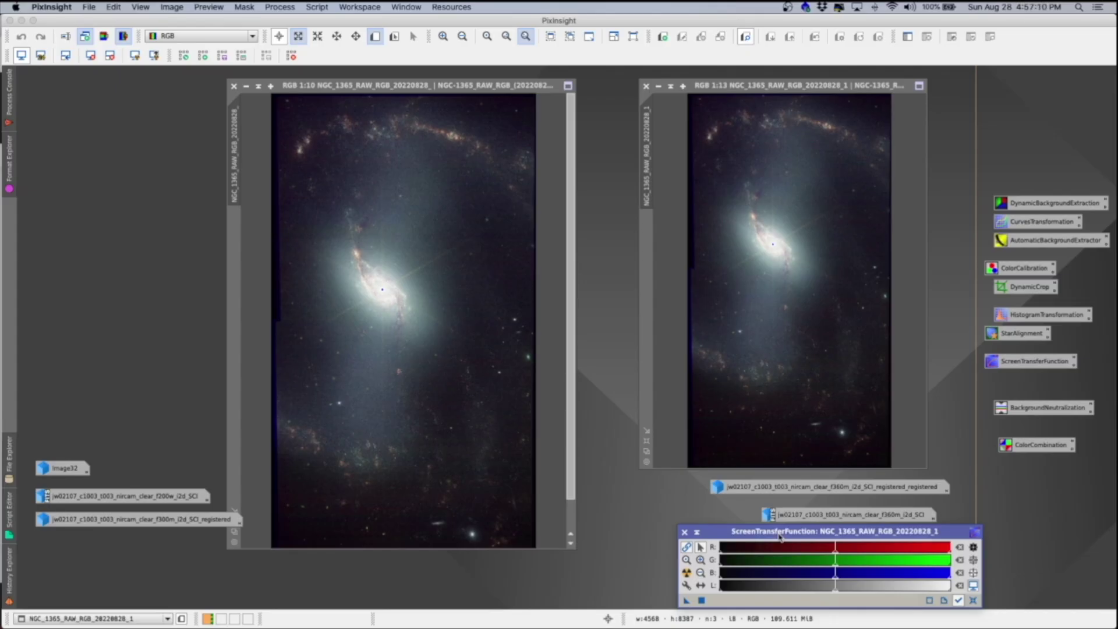
{"action": "left_click_drag", "start_coordinate": [780, 537], "coordinate": [521, 517]}
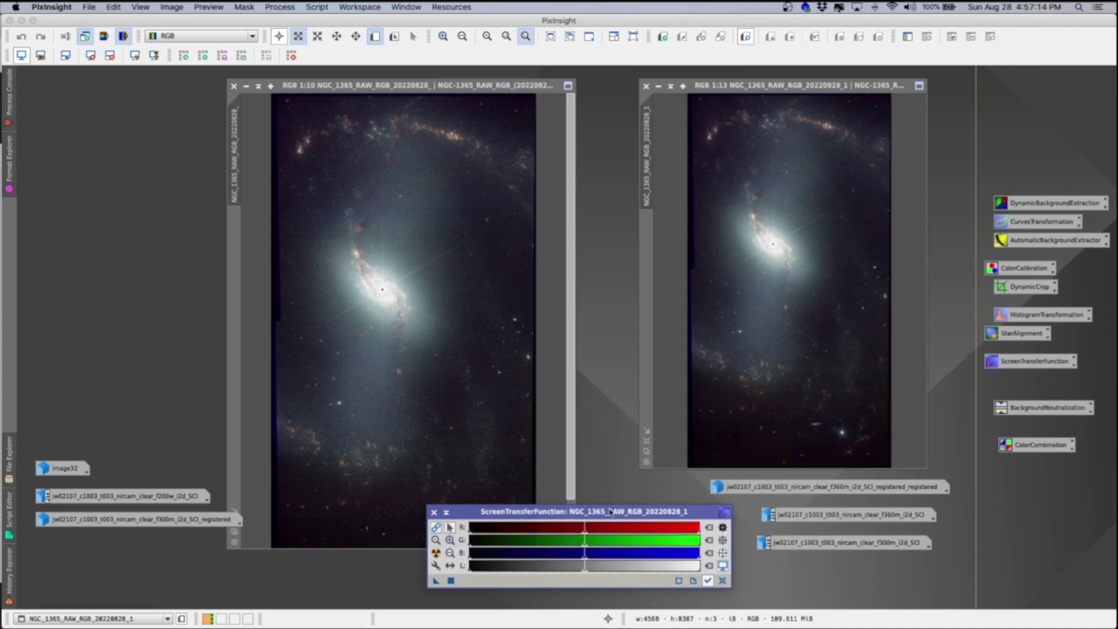
{"action": "double_click", "coordinate": [1075, 317]}
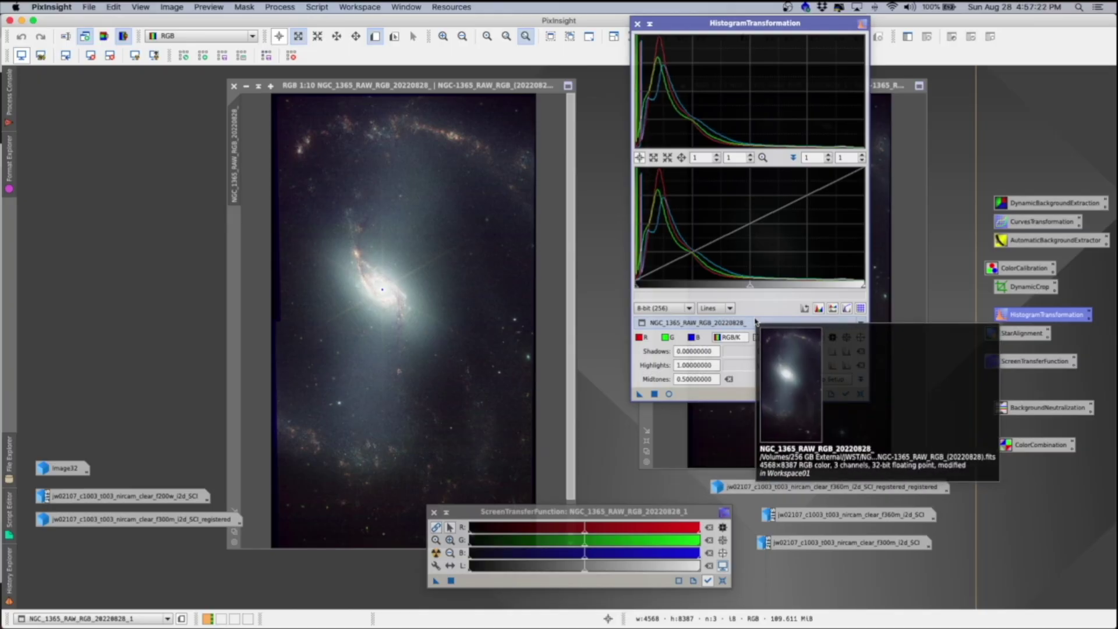
{"action": "left_click", "coordinate": [819, 307]}
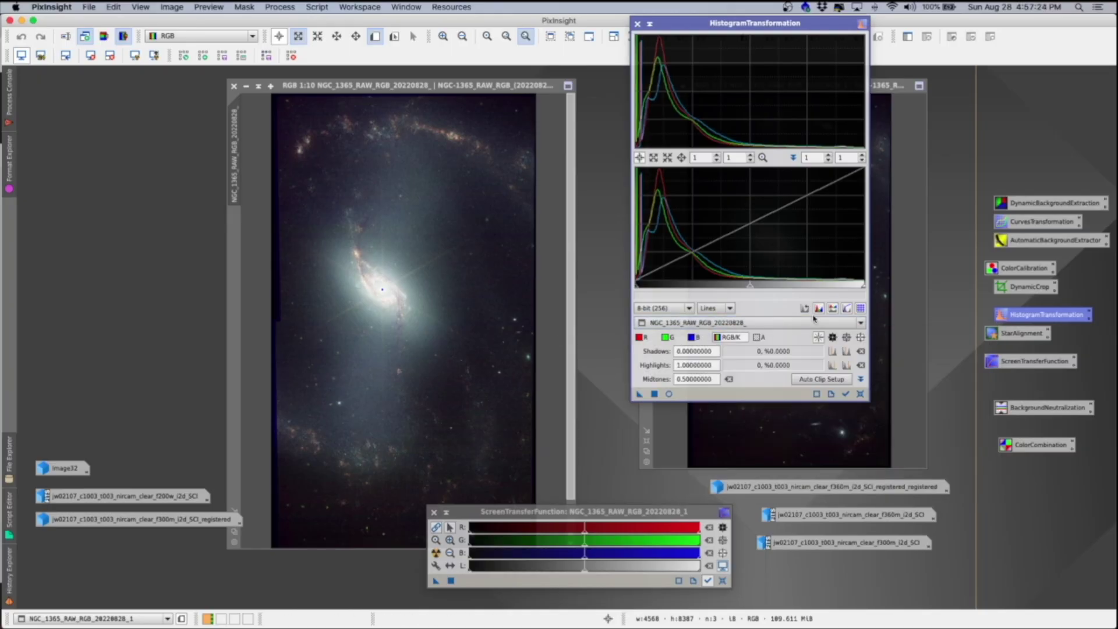
{"action": "left_click", "coordinate": [569, 515]}
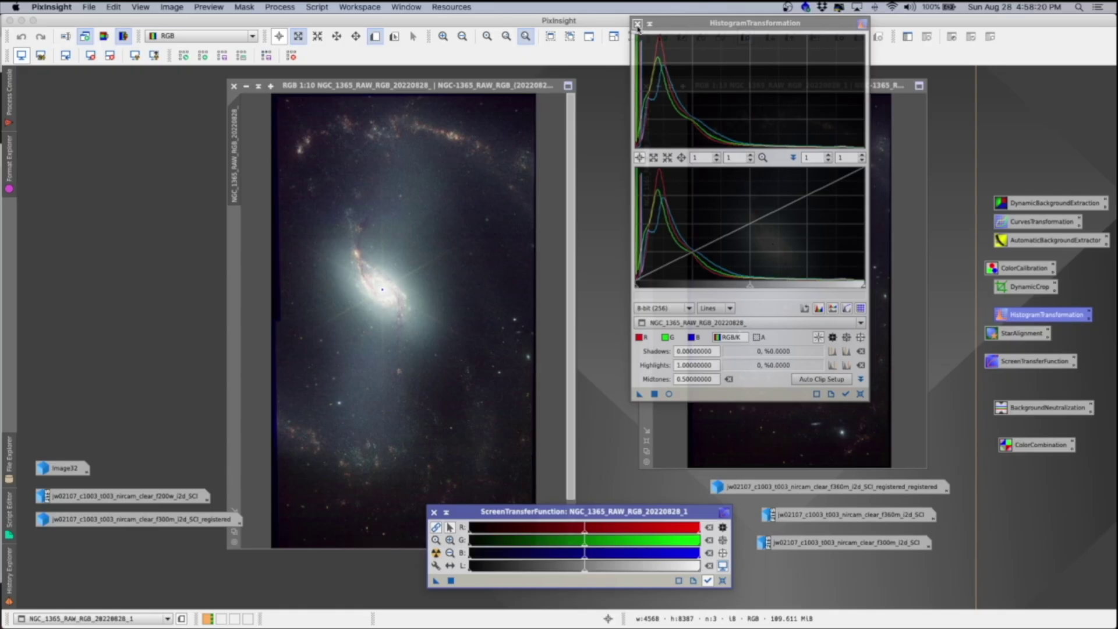
{"action": "left_click_drag", "start_coordinate": [678, 25], "coordinate": [336, 22]}
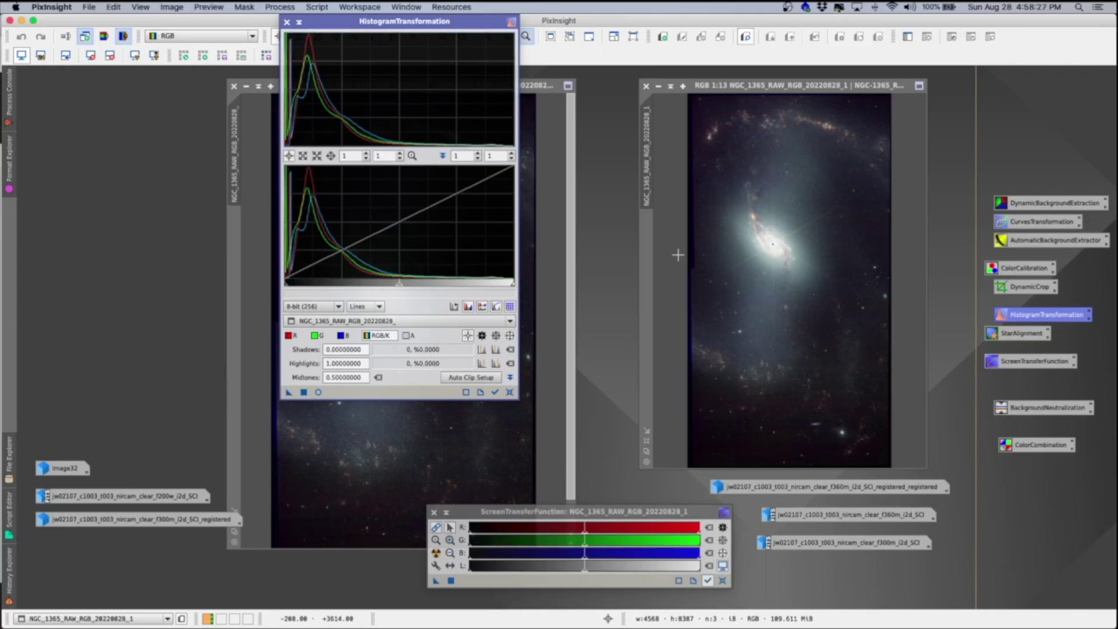
Examine the star field and dust lane below the galaxy core in the JPEG copy, up to full 1:1 scale.
{"action": "left_click", "coordinate": [787, 269]}
{"action": "scroll", "coordinate": [787, 269], "scroll_direction": "up", "scroll_amount": 8}
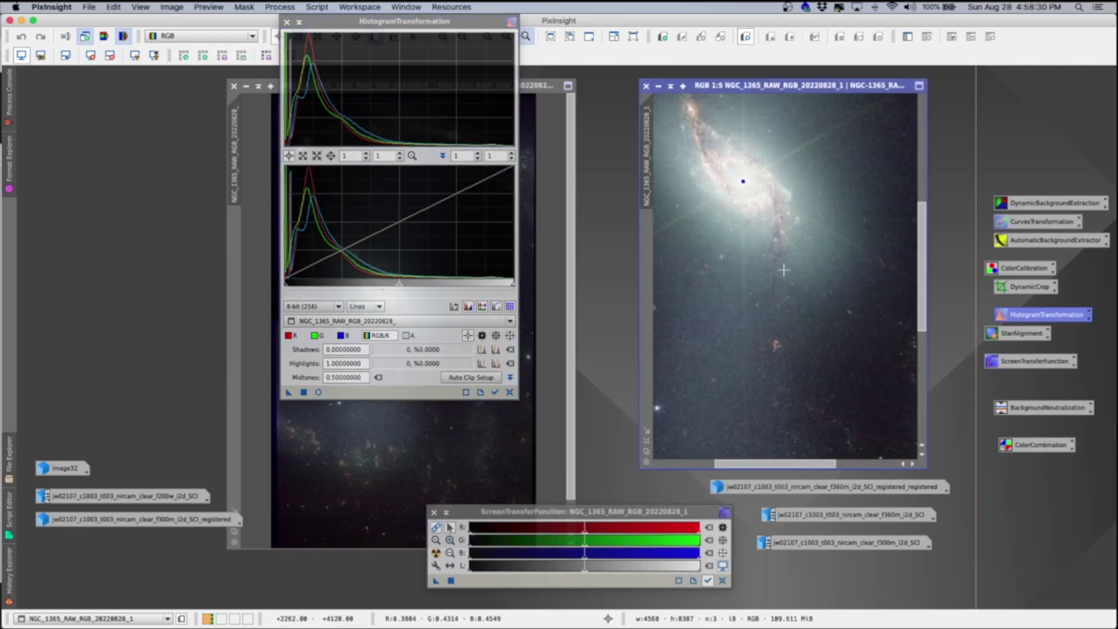
{"action": "scroll", "coordinate": [784, 269], "scroll_direction": "up", "scroll_amount": 2}
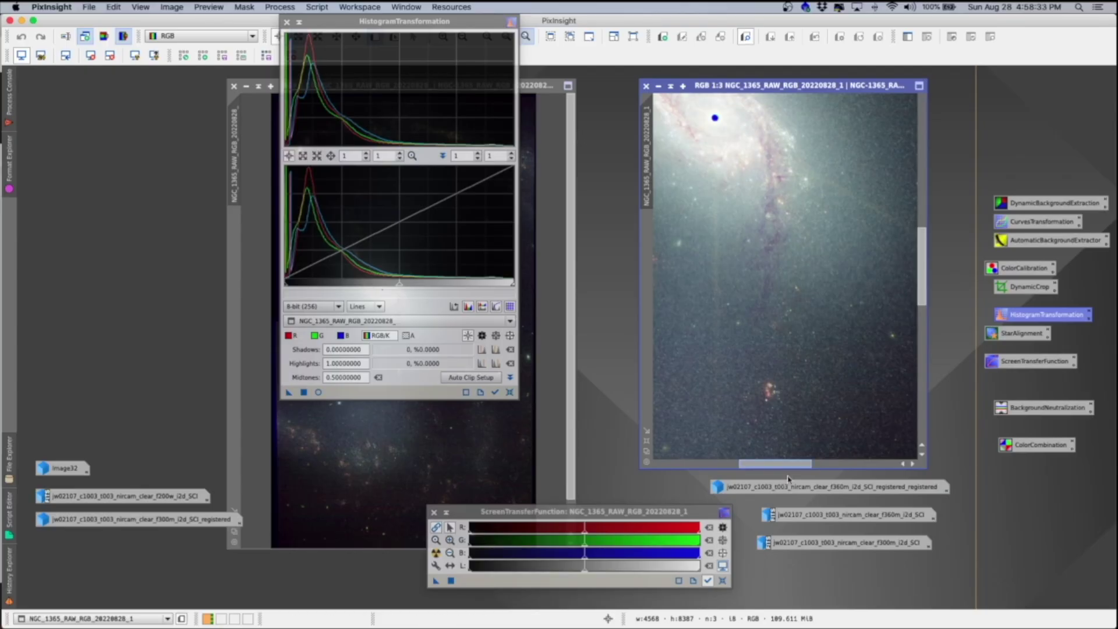
{"action": "scroll", "coordinate": [788, 409], "scroll_direction": "up", "scroll_amount": 2}
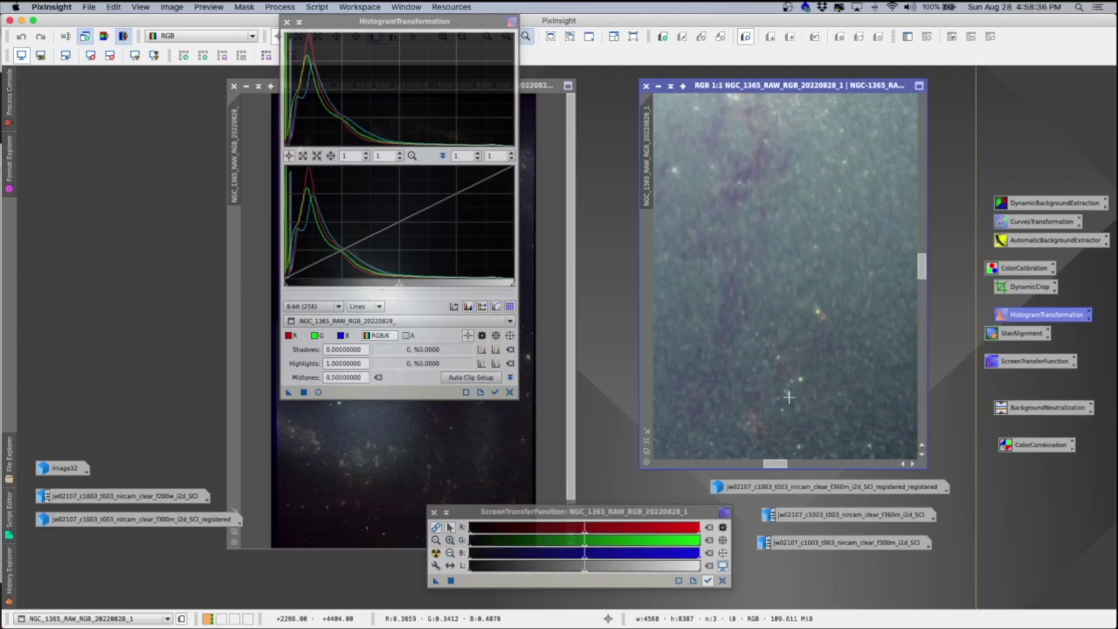
{"action": "scroll", "coordinate": [788, 397], "scroll_direction": "down", "scroll_amount": 2}
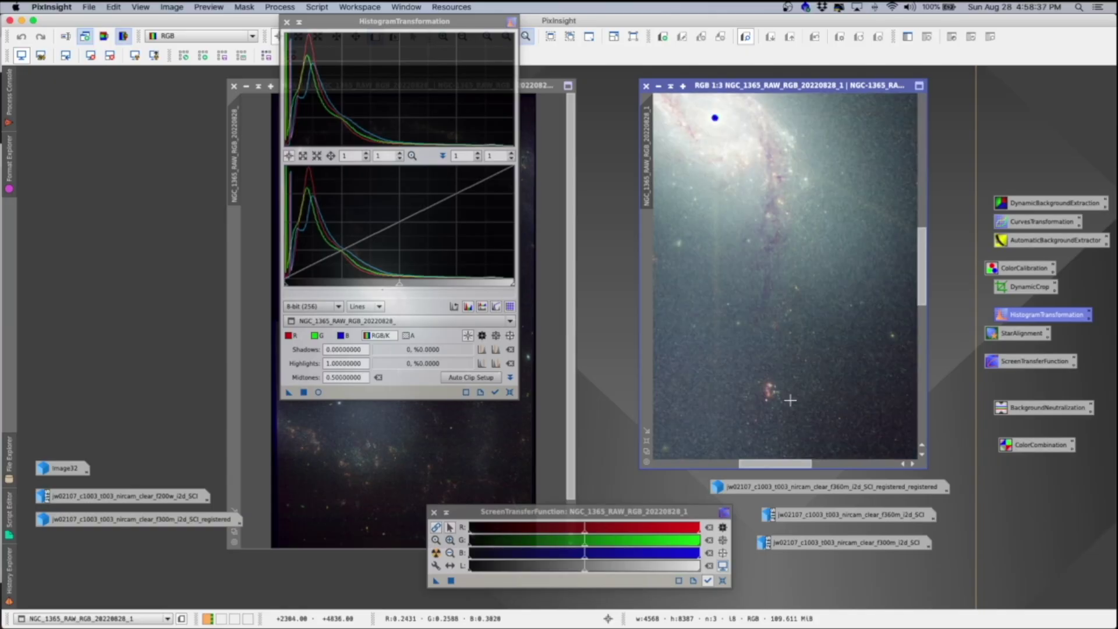
{"action": "scroll", "coordinate": [789, 400], "scroll_direction": "down", "scroll_amount": 2}
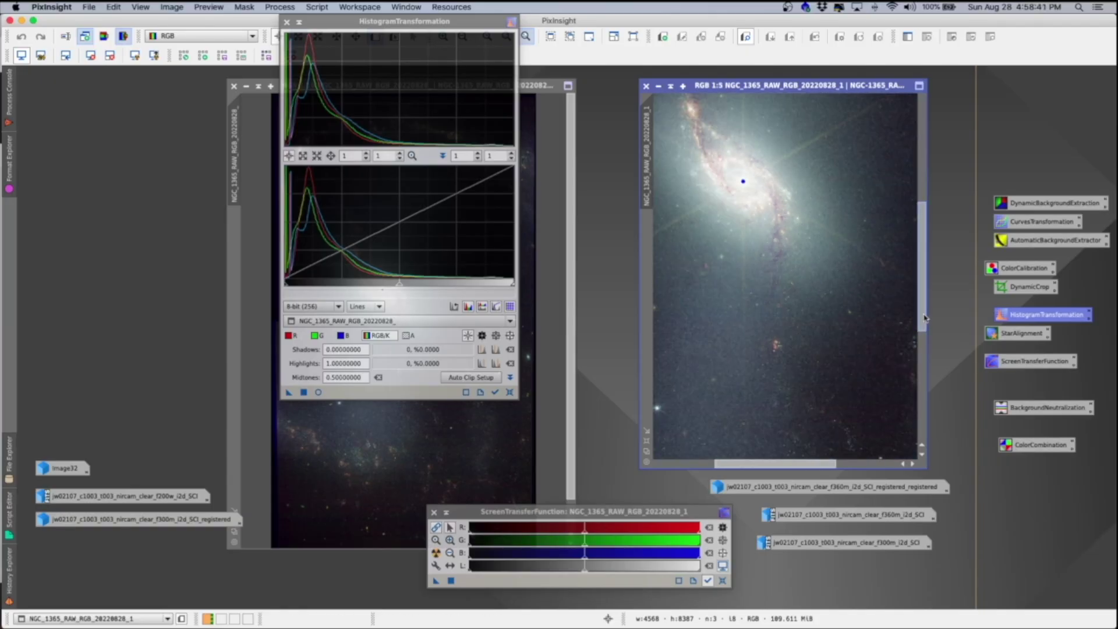
Examine the galaxy's bright core, the bright knot and the dust lanes around it in the JPEG copy at several magnifications.
{"action": "left_click_drag", "start_coordinate": [925, 319], "coordinate": [924, 302]}
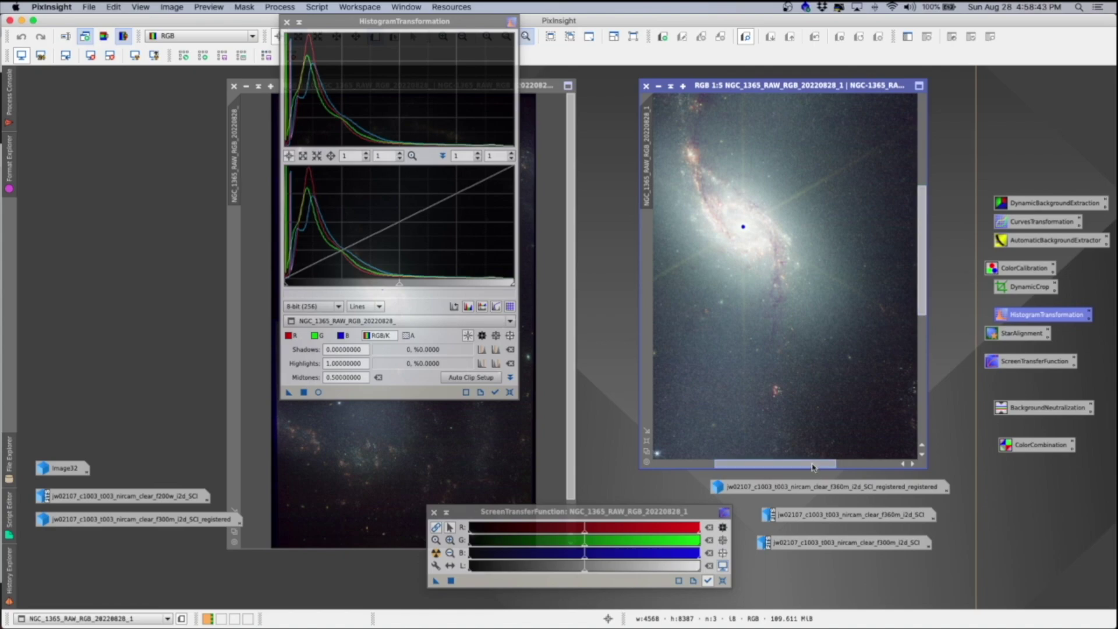
{"action": "left_click_drag", "start_coordinate": [812, 466], "coordinate": [802, 464]}
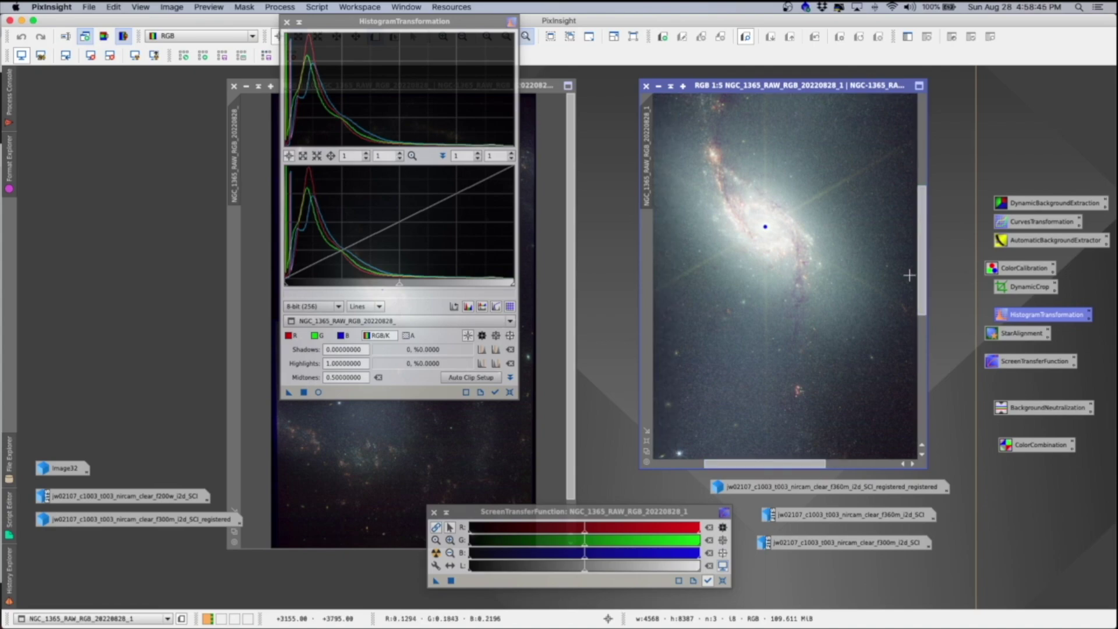
{"action": "left_click_drag", "start_coordinate": [922, 294], "coordinate": [918, 270]}
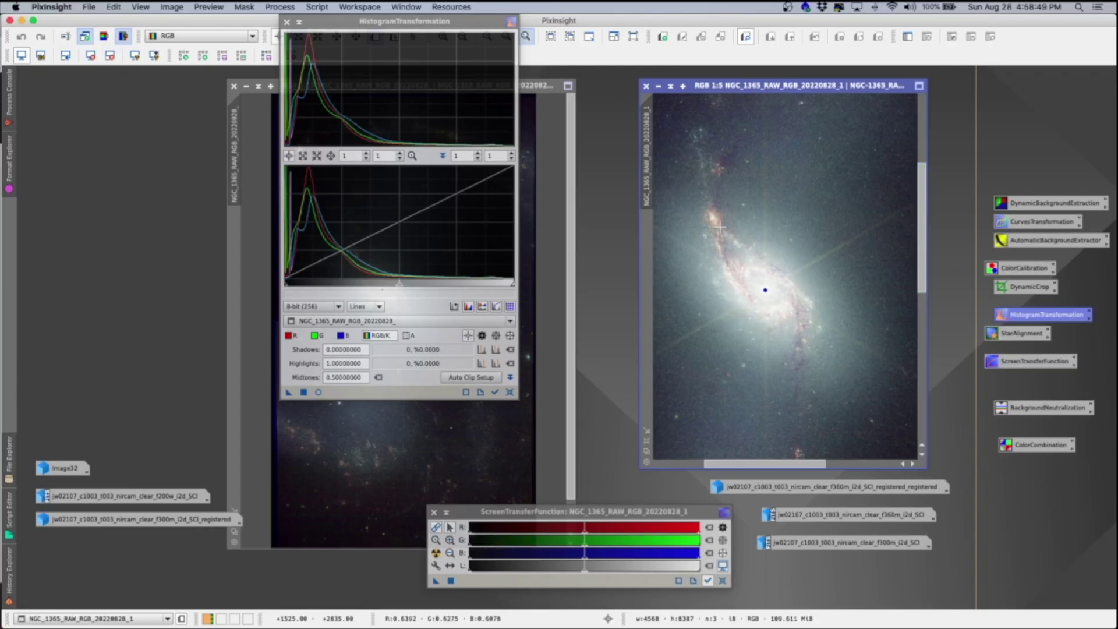
{"action": "scroll", "coordinate": [720, 227], "scroll_direction": "up", "scroll_amount": 2}
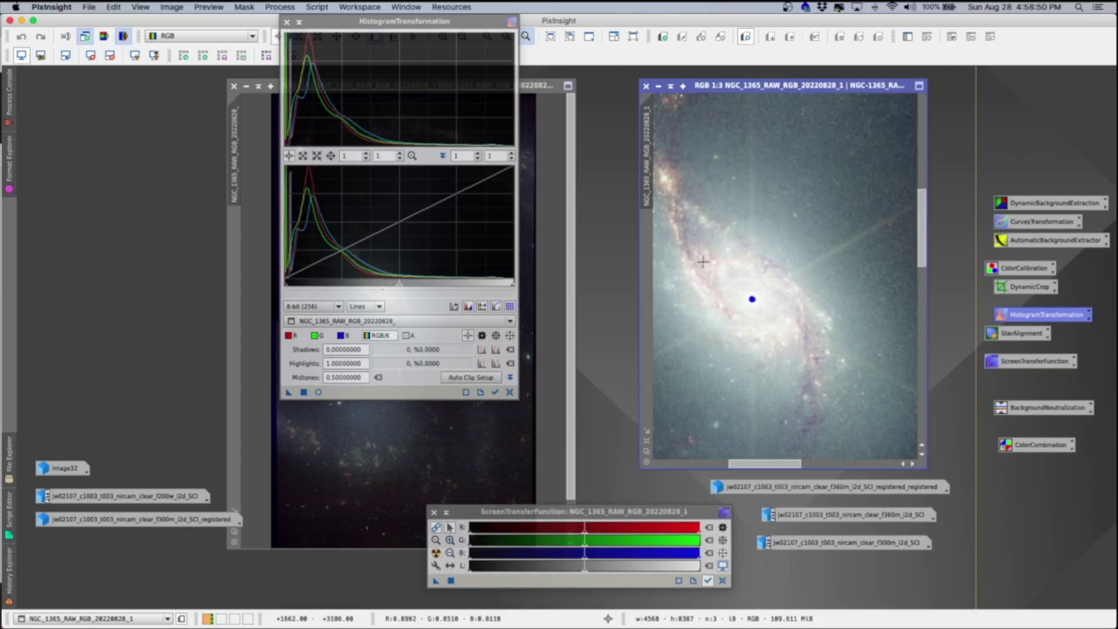
{"action": "left_click_drag", "start_coordinate": [751, 464], "coordinate": [718, 469]}
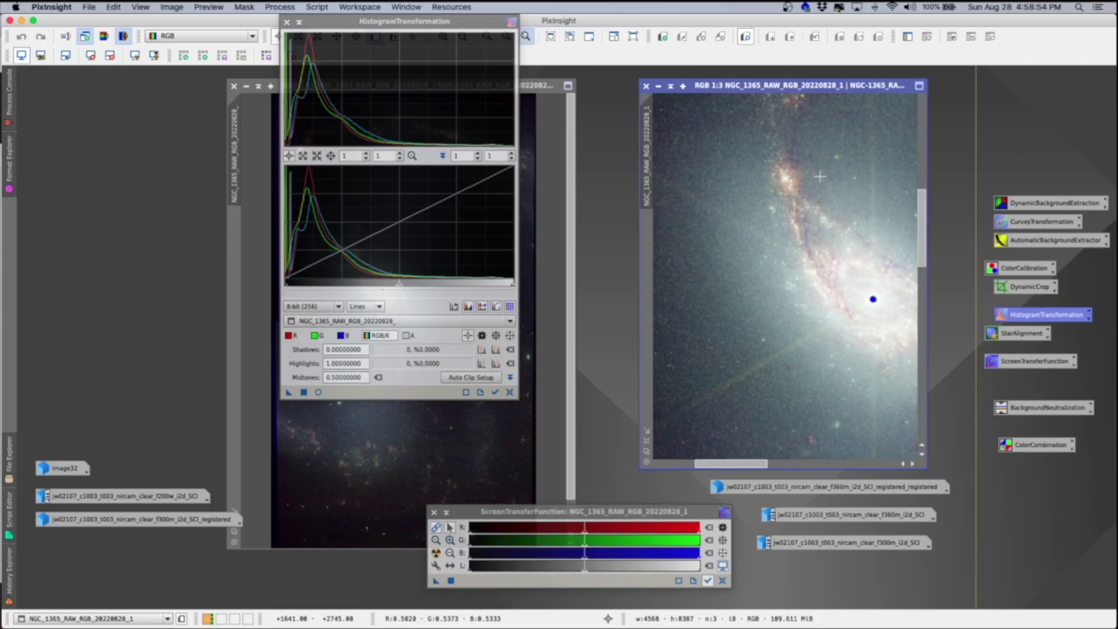
{"action": "scroll", "coordinate": [819, 176], "scroll_direction": "up", "scroll_amount": 1}
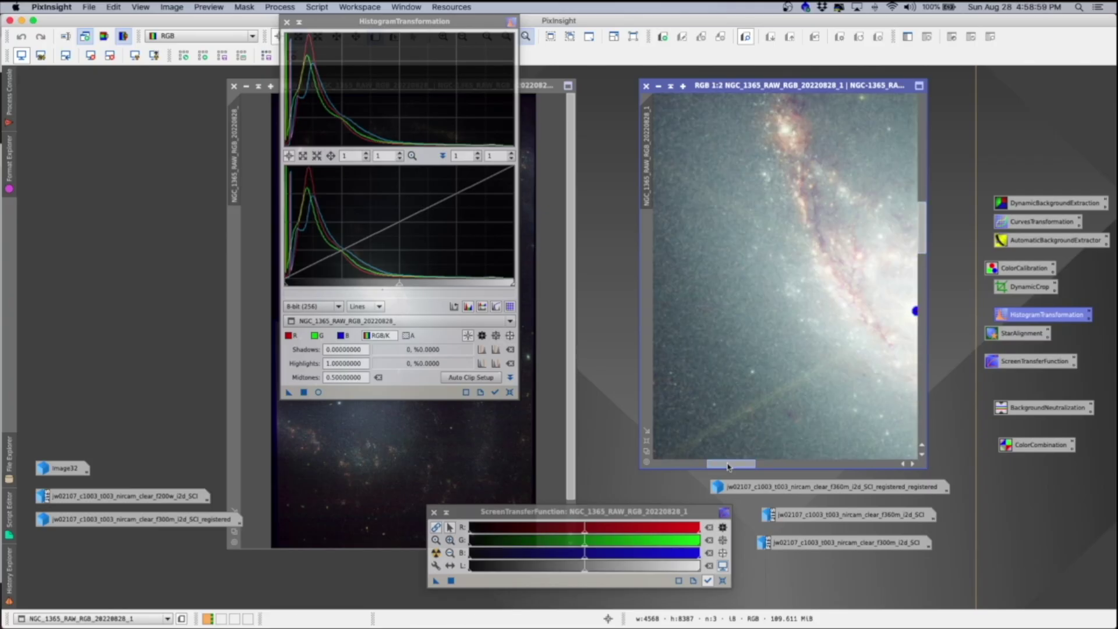
{"action": "left_click_drag", "start_coordinate": [727, 466], "coordinate": [743, 466]}
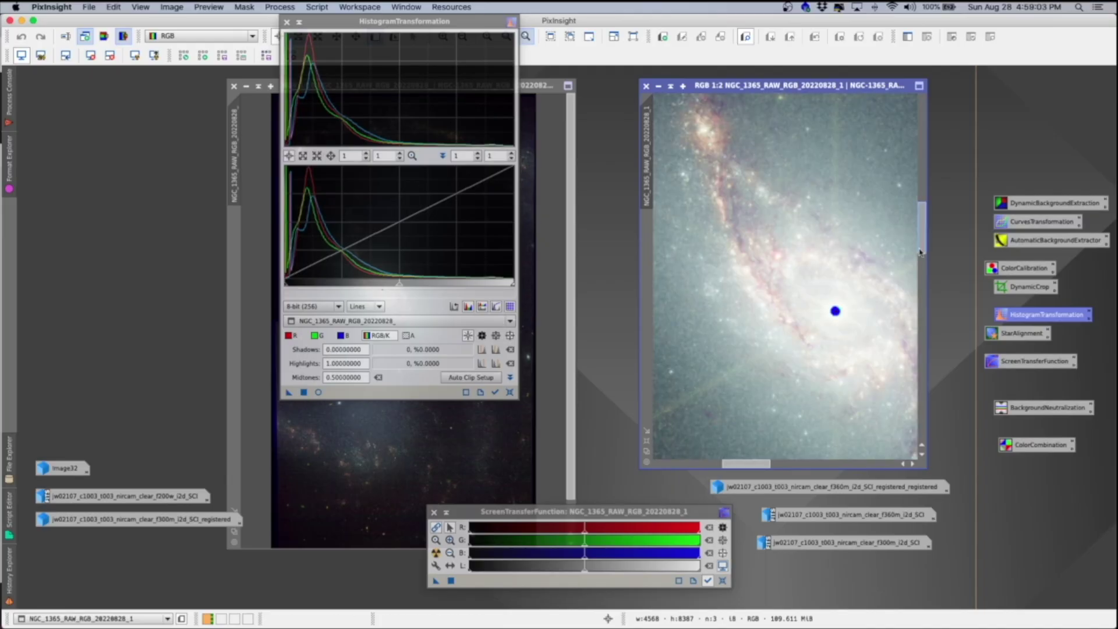
{"action": "left_click_drag", "start_coordinate": [920, 251], "coordinate": [916, 234]}
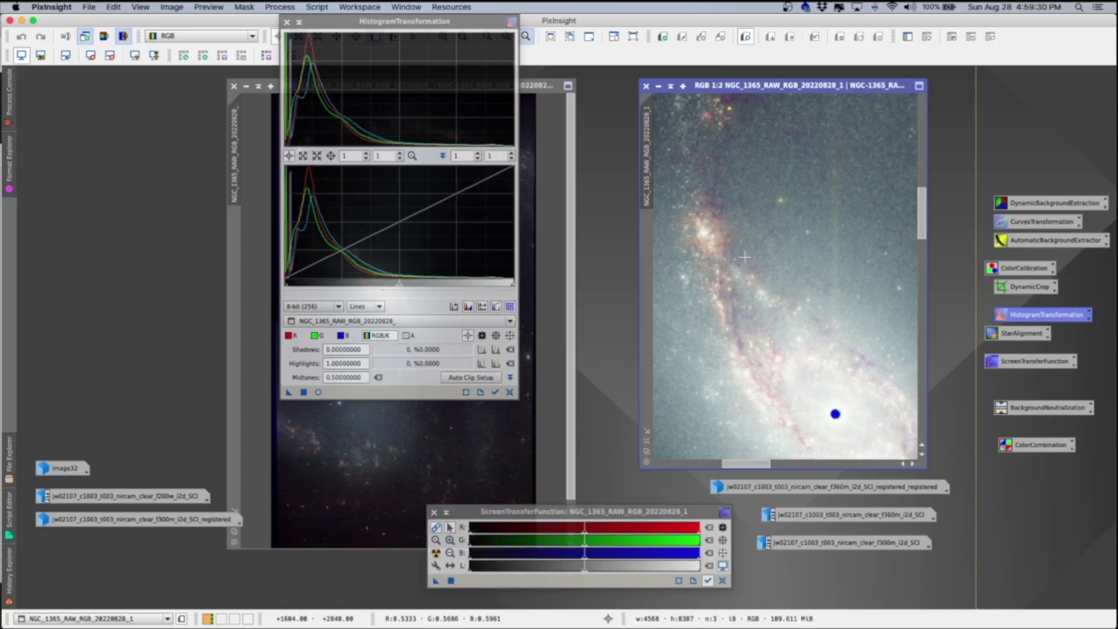
{"action": "scroll", "coordinate": [744, 257], "scroll_direction": "down", "scroll_amount": 1}
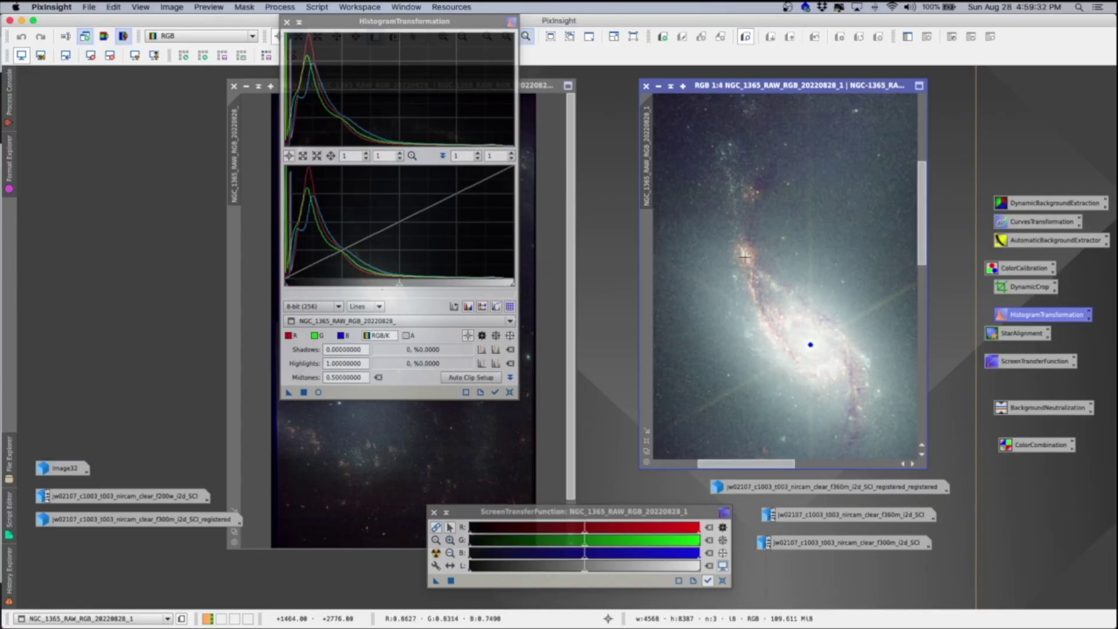
{"action": "scroll", "coordinate": [744, 257], "scroll_direction": "down", "scroll_amount": 3}
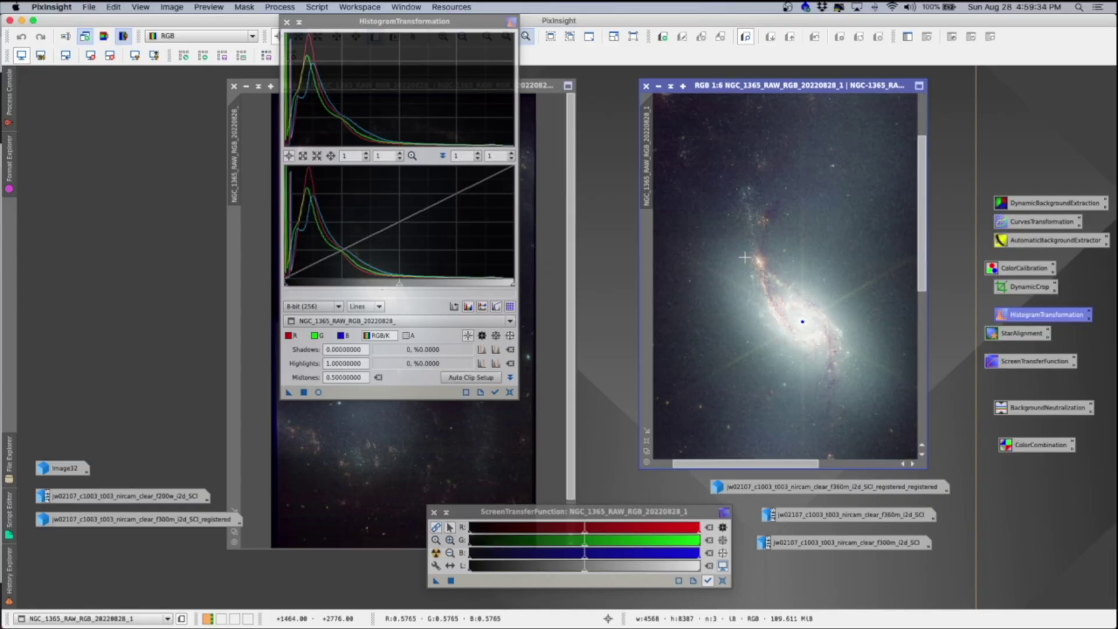
{"action": "scroll", "coordinate": [744, 257], "scroll_direction": "down", "scroll_amount": 1}
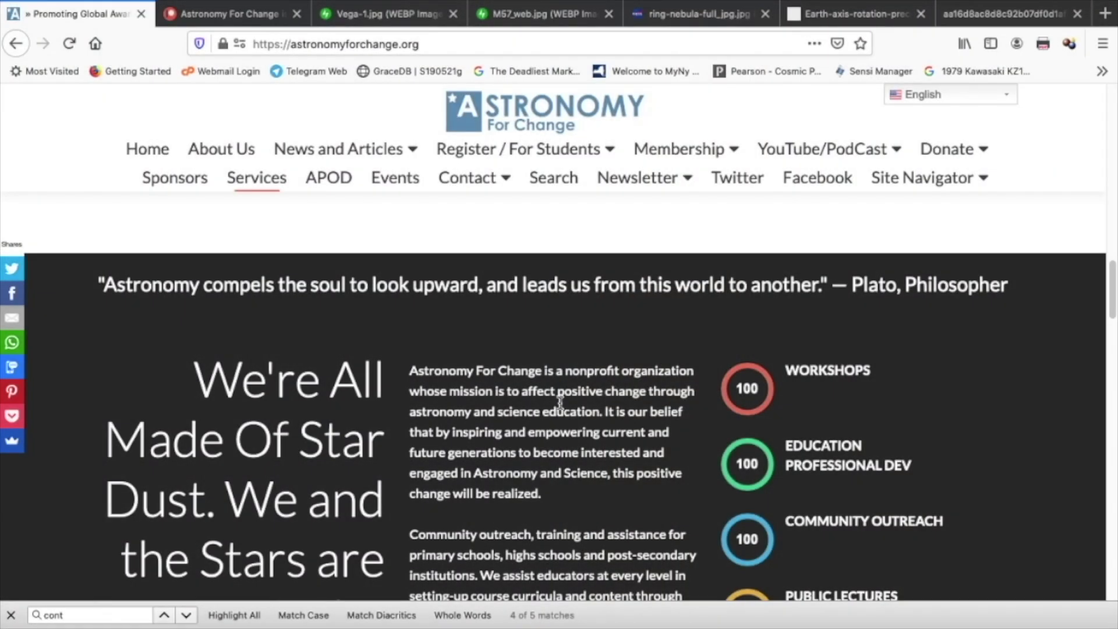
Switch to the browser and read the Astronomy For Change mission statement and services on astronomyforchange.org.
{"action": "scroll", "coordinate": [560, 403], "scroll_direction": "down", "scroll_amount": 1}
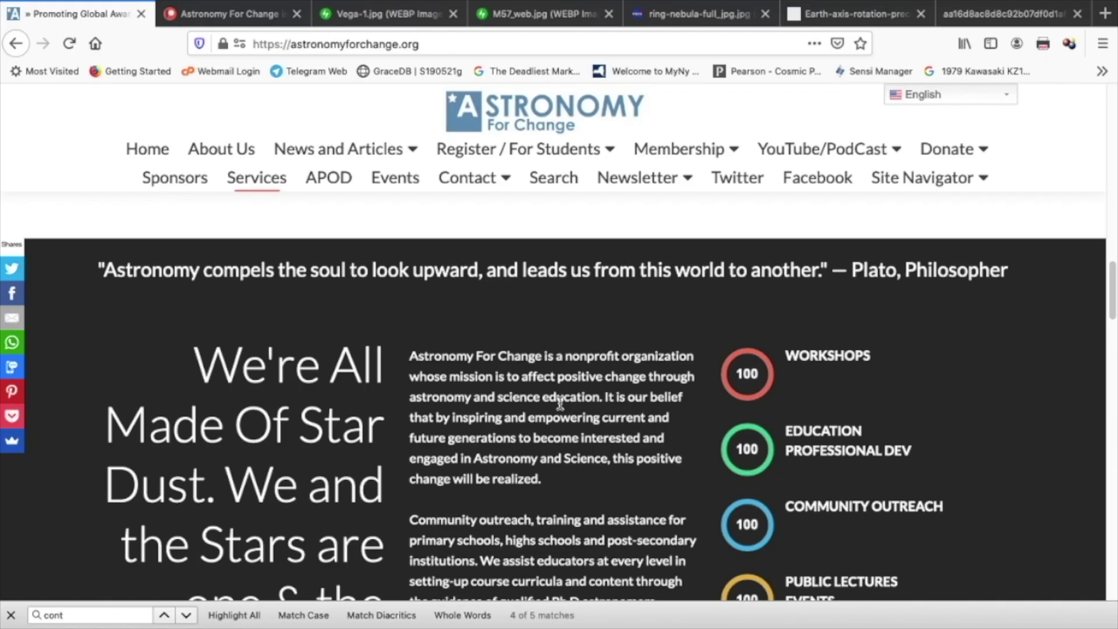
{"action": "scroll", "coordinate": [560, 403], "scroll_direction": "down", "scroll_amount": 2}
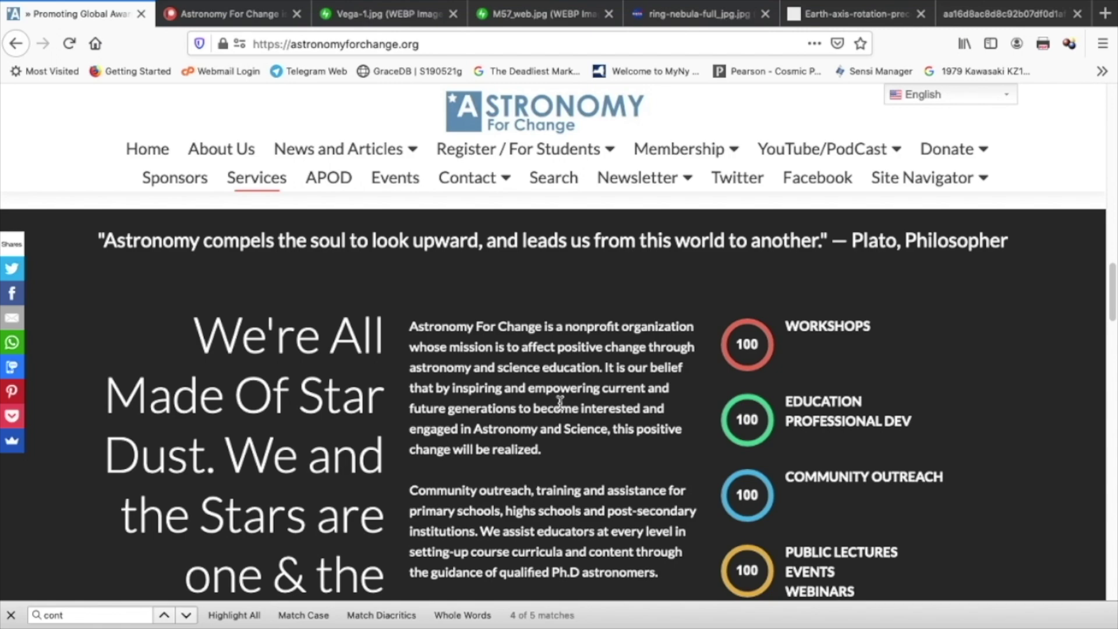
{"action": "scroll", "coordinate": [560, 401], "scroll_direction": "up", "scroll_amount": 1}
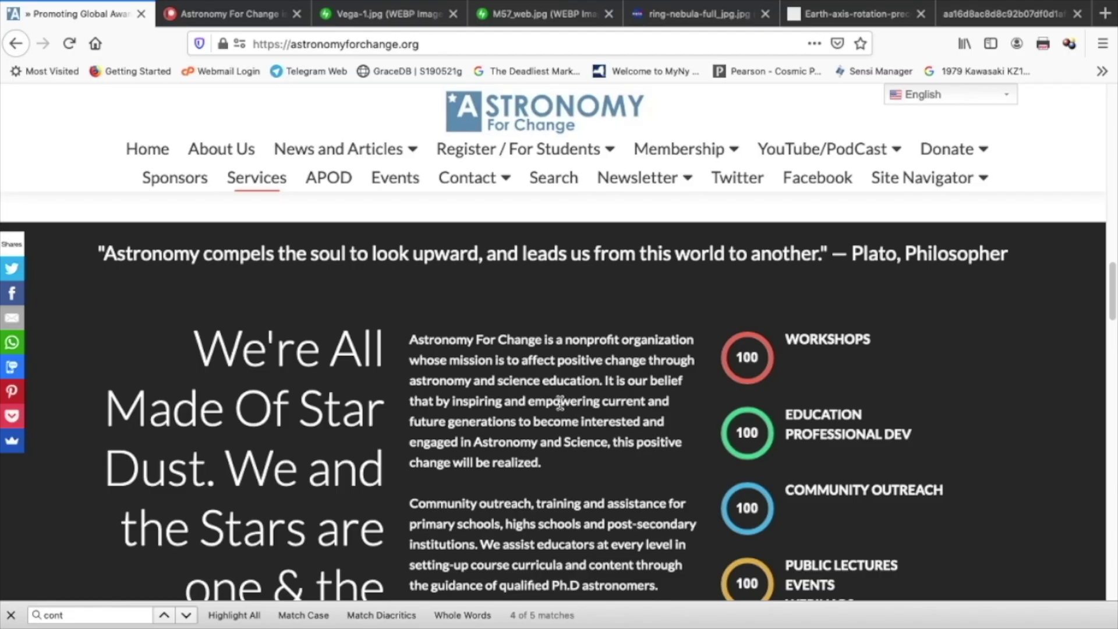
{"action": "scroll", "coordinate": [560, 402], "scroll_direction": "up", "scroll_amount": 1}
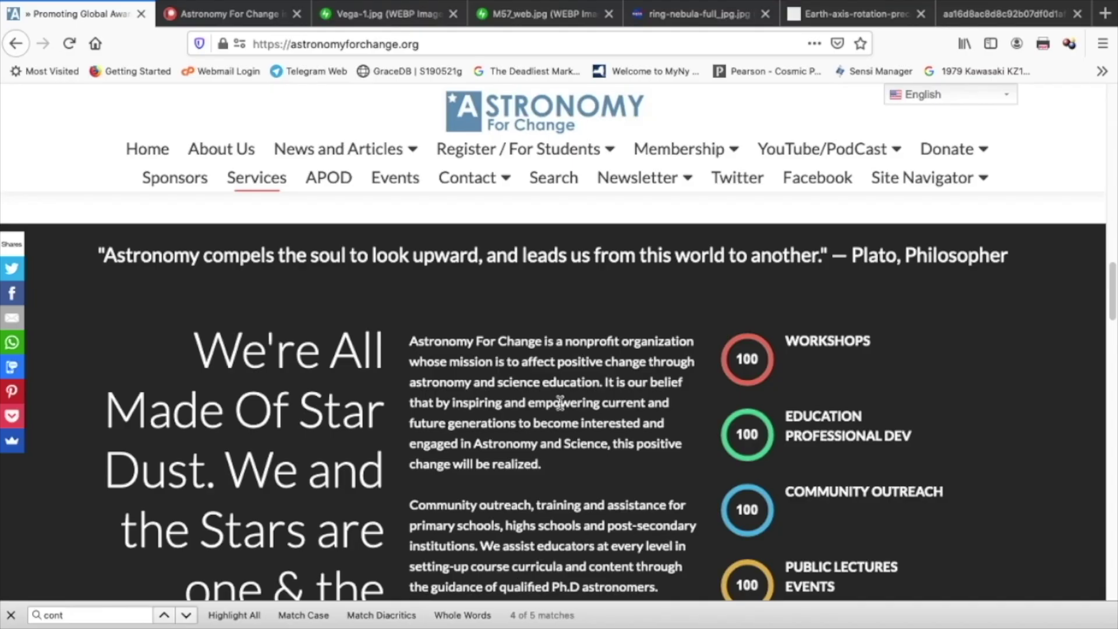
{"action": "scroll", "coordinate": [559, 402], "scroll_direction": "down", "scroll_amount": 1}
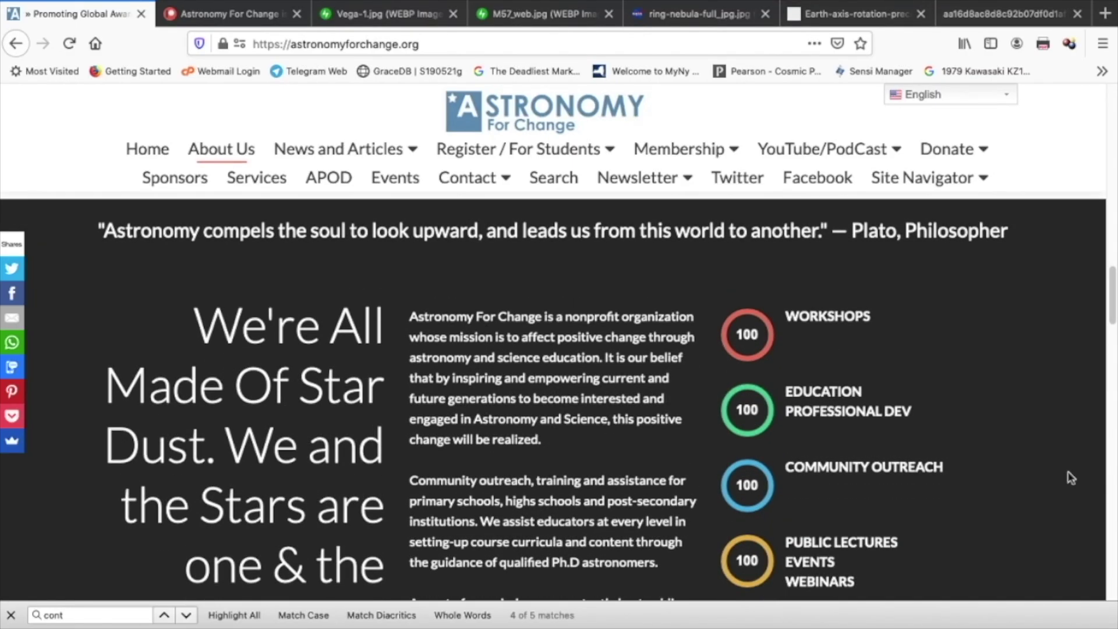
{"action": "scroll", "coordinate": [560, 401], "scroll_direction": "up", "scroll_amount": 1}
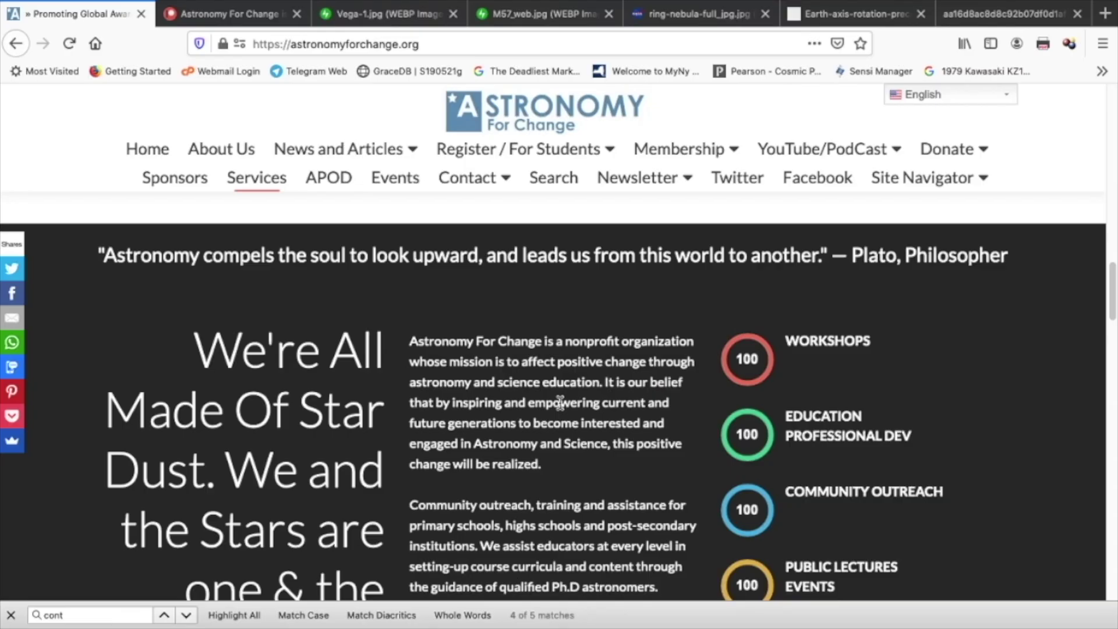
{"action": "scroll", "coordinate": [559, 402], "scroll_direction": "up", "scroll_amount": 2}
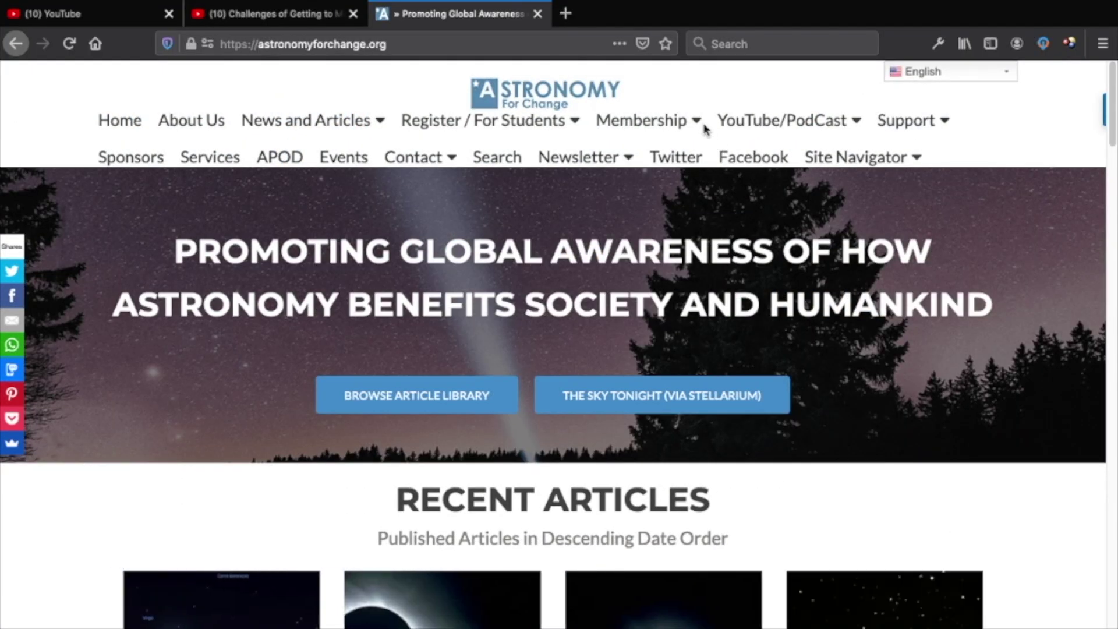
Open the membership Join page and read through the basic membership benefits and the newsletter subscription form.
{"action": "mouse_move", "coordinate": [678, 127]}
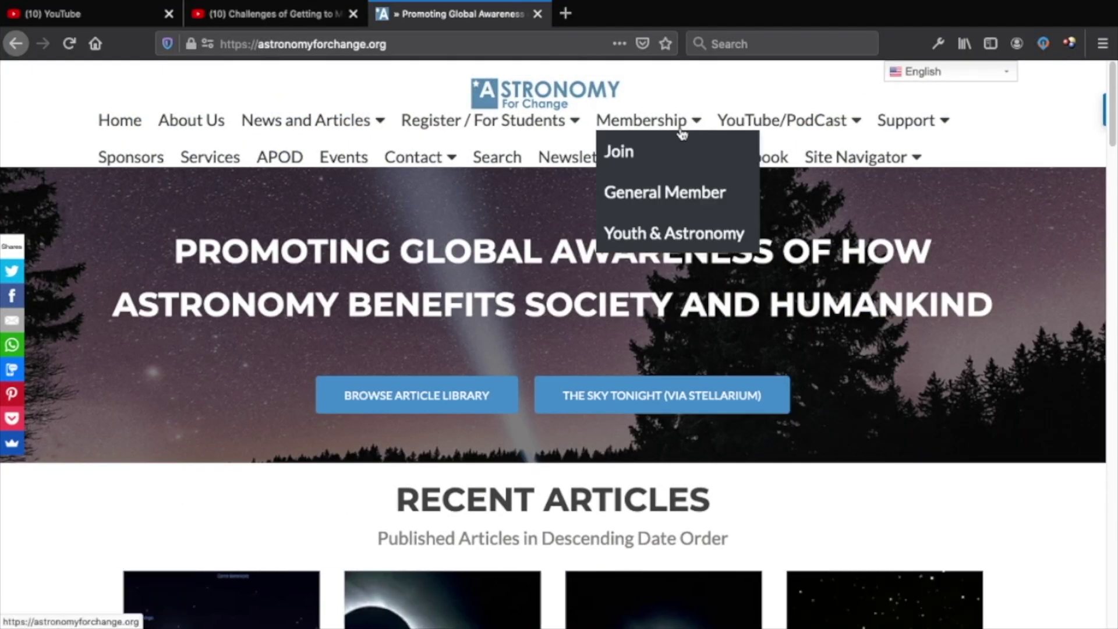
{"action": "left_click", "coordinate": [633, 154]}
{"action": "scroll", "coordinate": [689, 302], "scroll_direction": "down", "scroll_amount": 3}
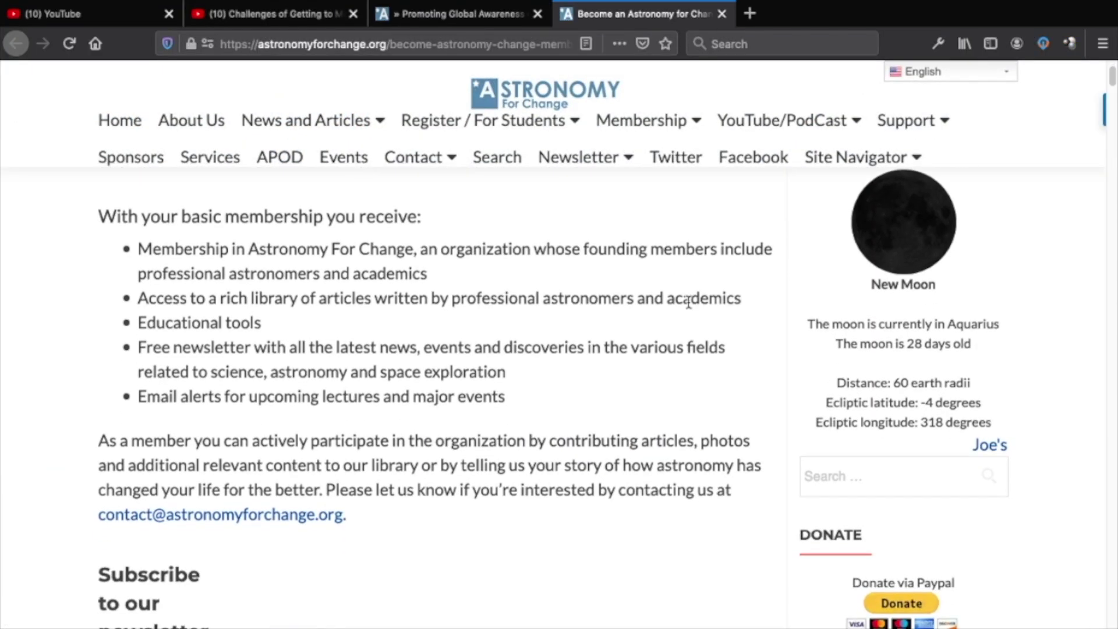
{"action": "scroll", "coordinate": [688, 301], "scroll_direction": "down", "scroll_amount": 5}
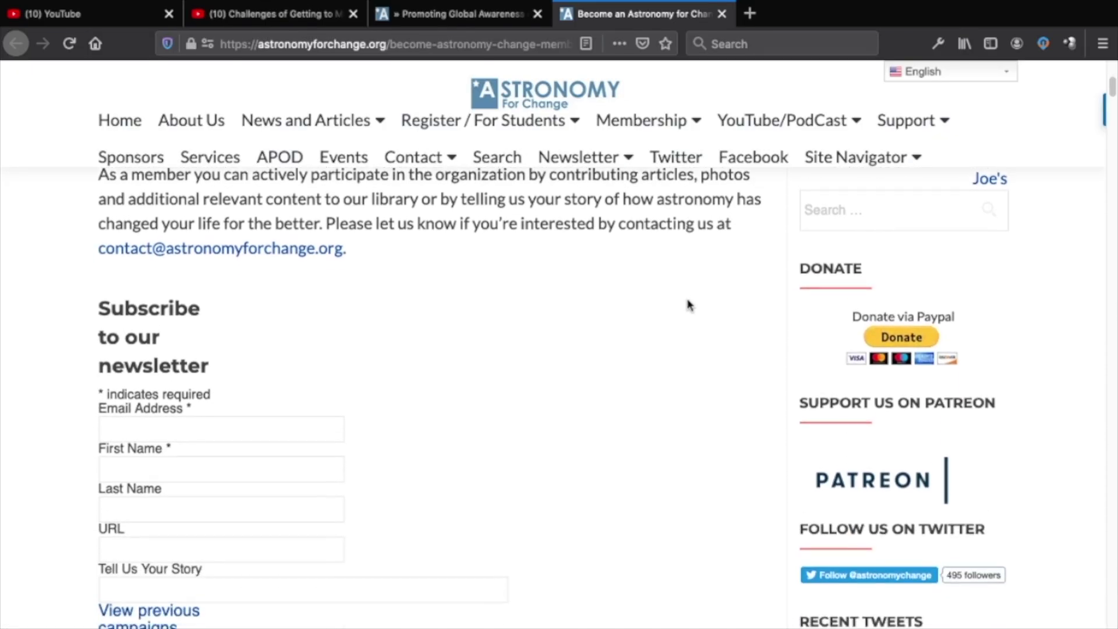
{"action": "scroll", "coordinate": [687, 304], "scroll_direction": "down", "scroll_amount": 2}
Return from the membership page to the Astronomy For Change home page and view the recent articles.
{"action": "scroll", "coordinate": [687, 304], "scroll_direction": "up", "scroll_amount": 8}
{"action": "left_click_drag", "start_coordinate": [138, 391], "coordinate": [735, 396]}
{"action": "left_click", "coordinate": [134, 124]}
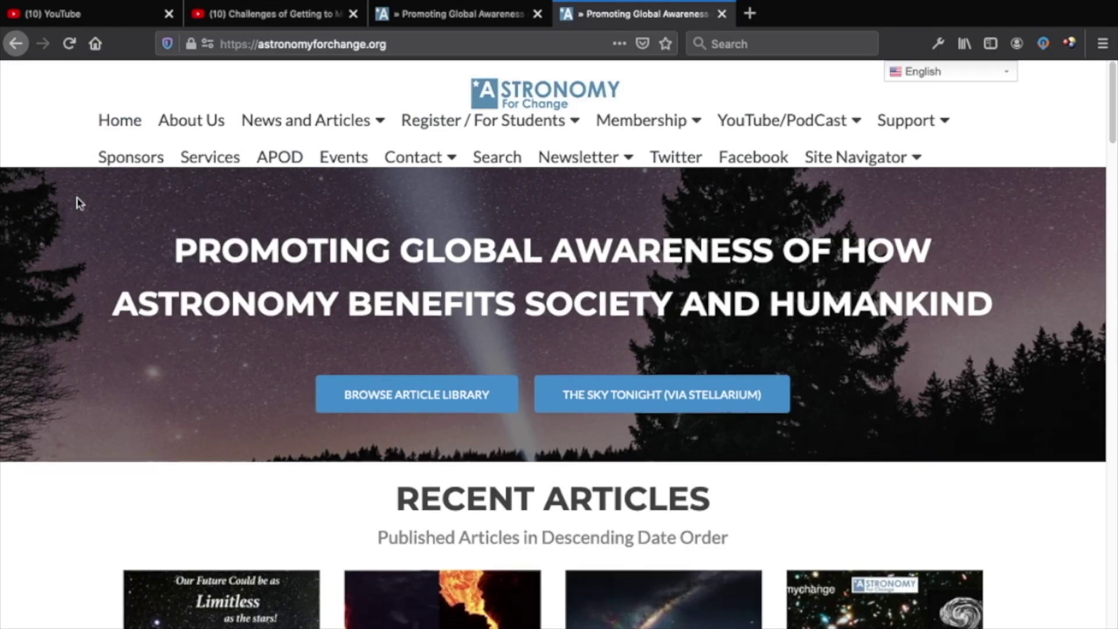
{"action": "scroll", "coordinate": [80, 203], "scroll_direction": "down", "scroll_amount": 5}
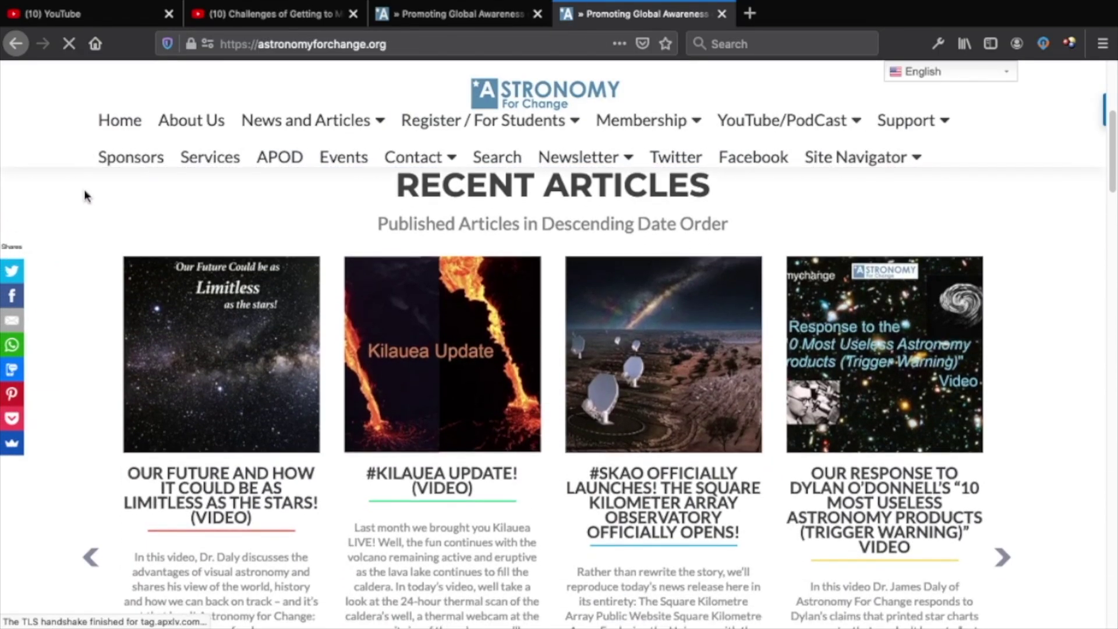